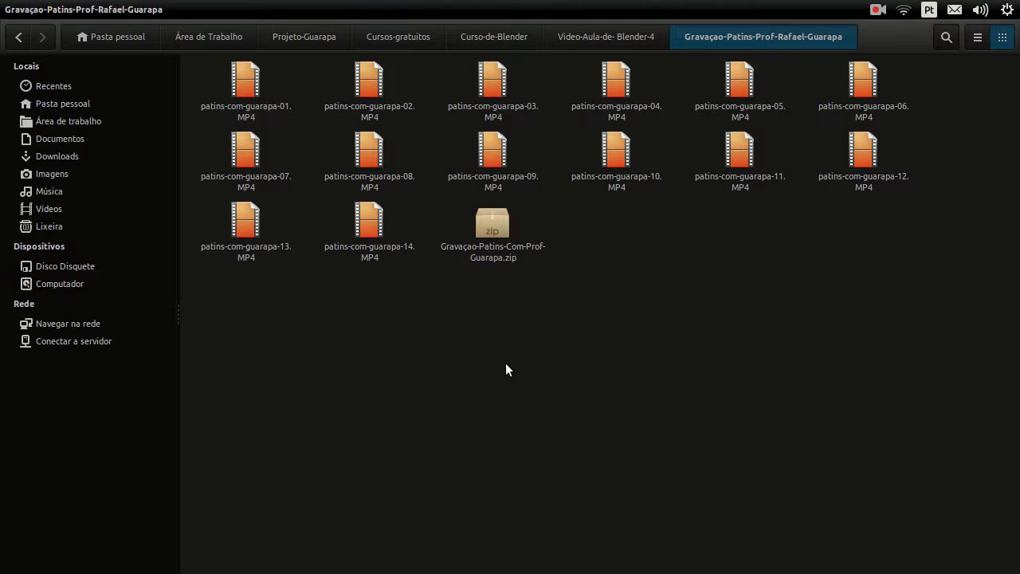
# In the clips folder, select the fourteen skating clips, then the zip archive, then clear the selection.
pyautogui.click(245, 97)
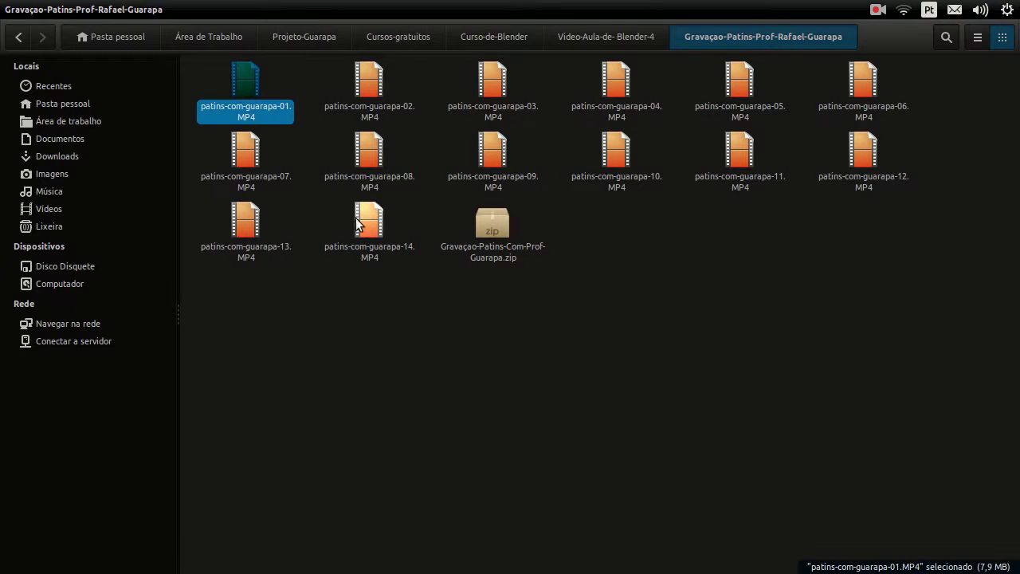
pyautogui.keyDown('shift'); pyautogui.click(367, 222); pyautogui.keyUp('shift')
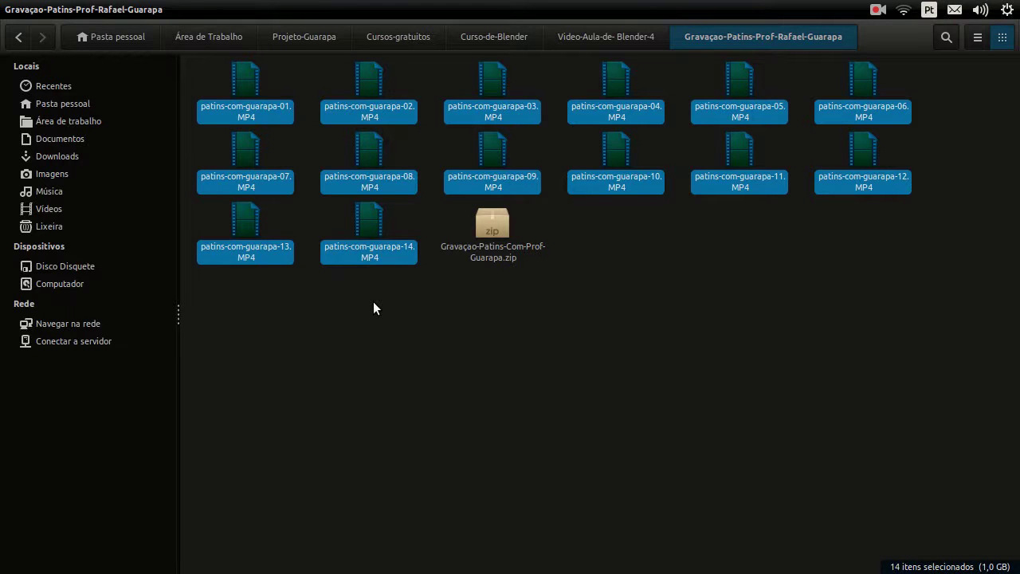
pyautogui.click(503, 255)
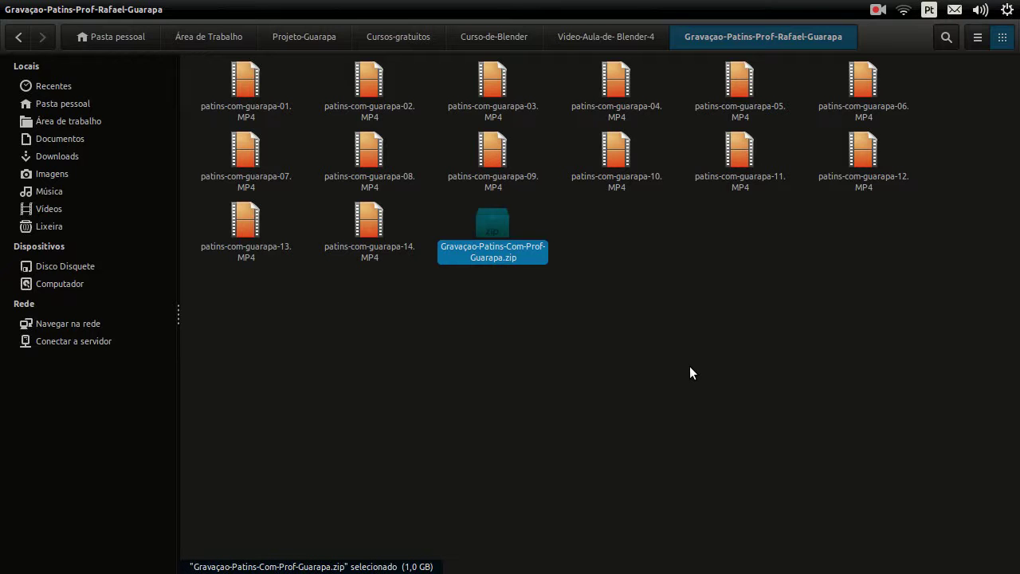
pyautogui.click(690, 368)
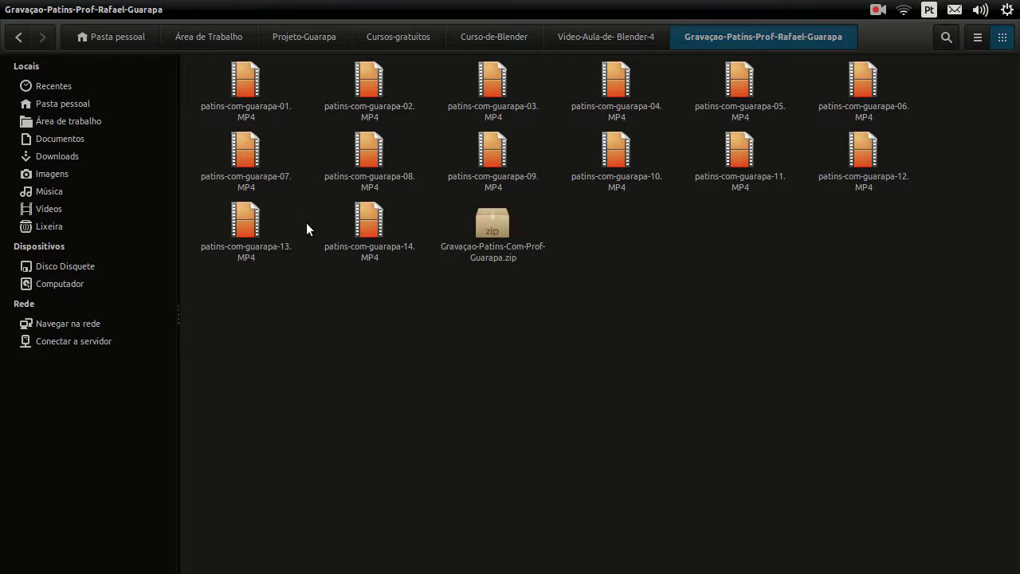
# Launch Blender and open the recent project projeto-do-blender-video-01.blend.
pyautogui.moveTo(4, 305)
pyautogui.click(23, 358)
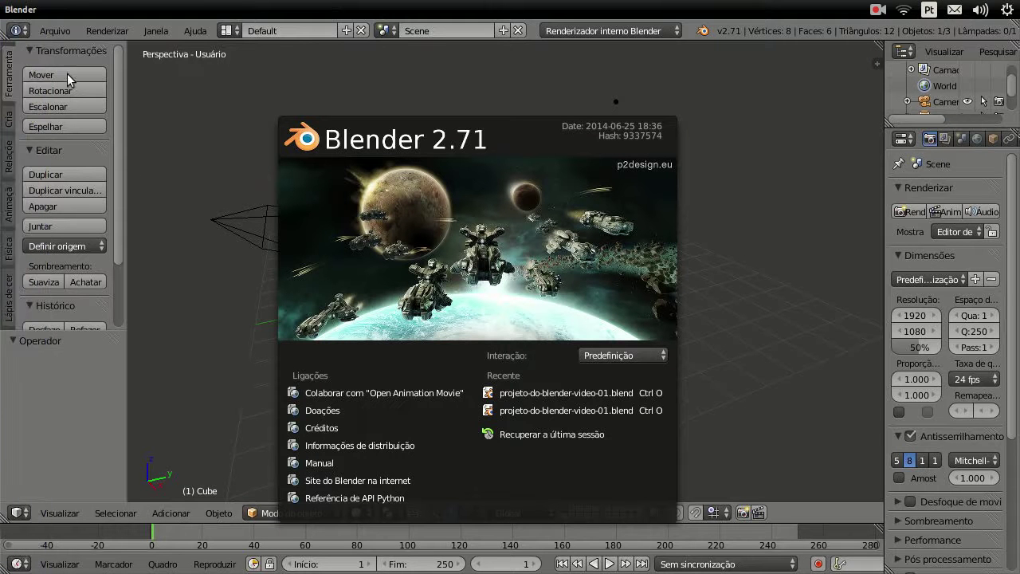
pyautogui.click(64, 27)
pyautogui.click(63, 31)
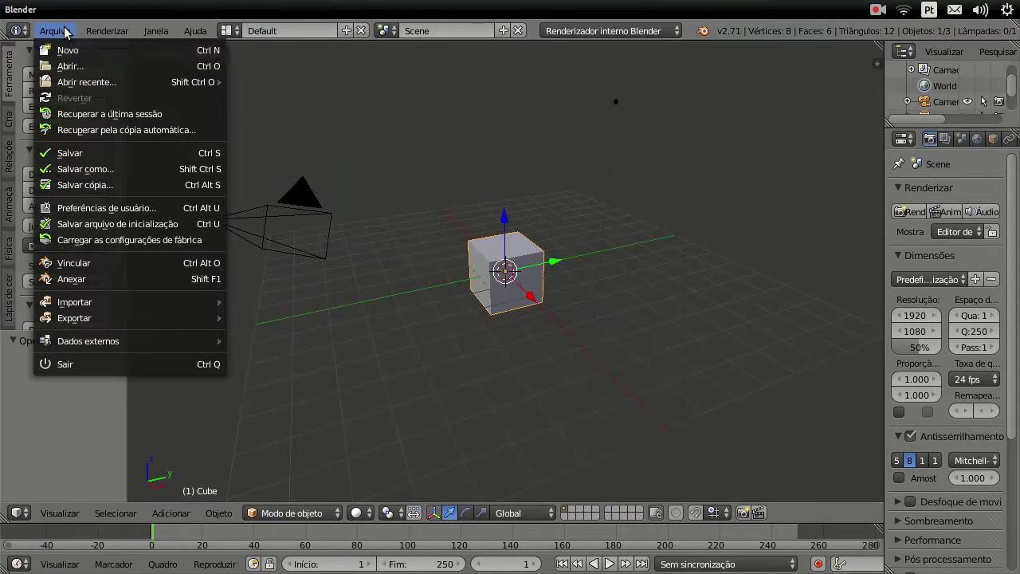
pyautogui.moveTo(76, 85)
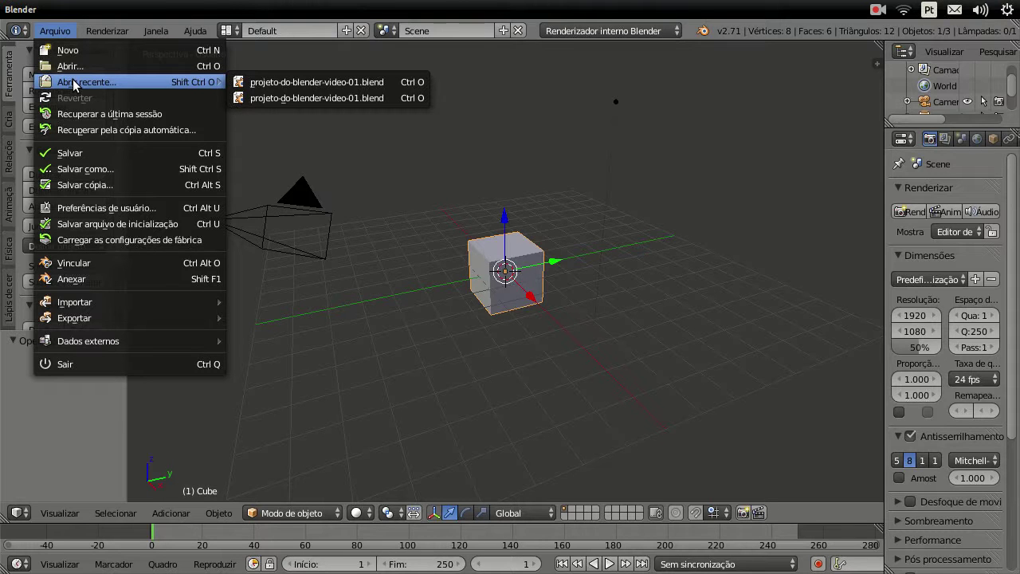
pyautogui.click(287, 82)
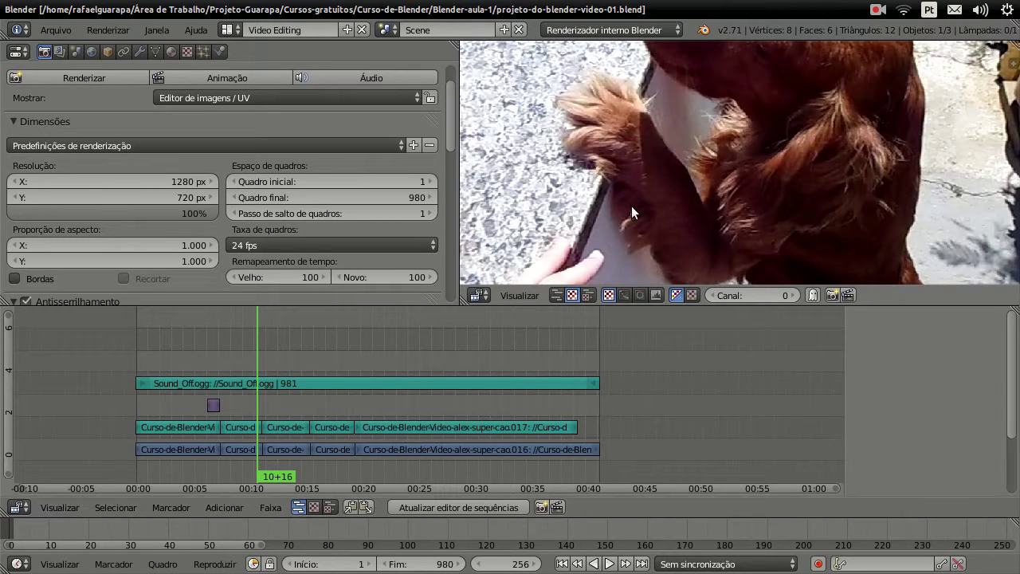
# Scrub through the existing edit to preview its frames.
pyautogui.scroll(-2, 643, 156)
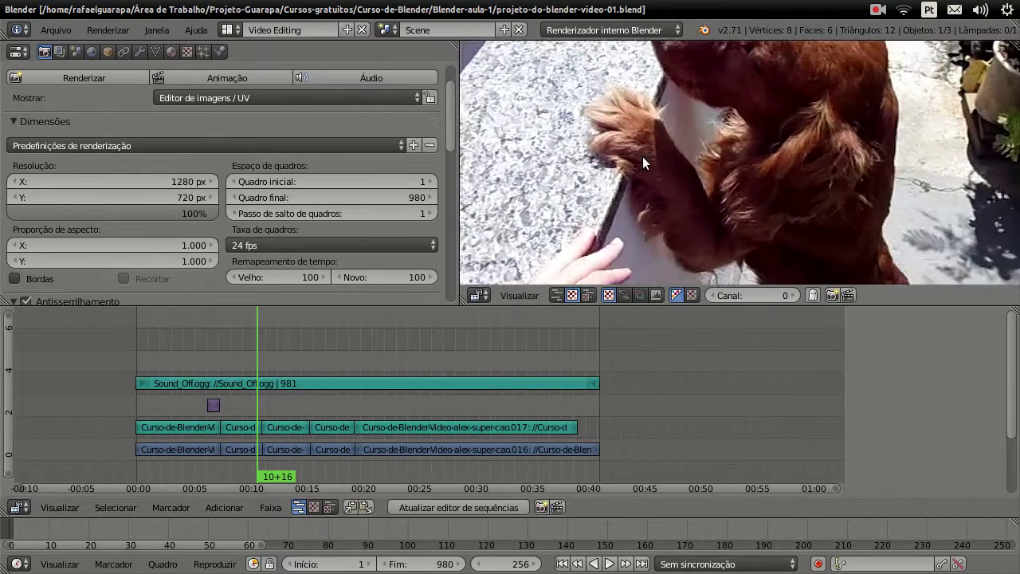
pyautogui.scroll(-2, 642, 158)
pyautogui.scroll(-1, 642, 156)
pyautogui.scroll(-1, 642, 156)
pyautogui.moveTo(282, 358); pyautogui.dragTo(271, 365)
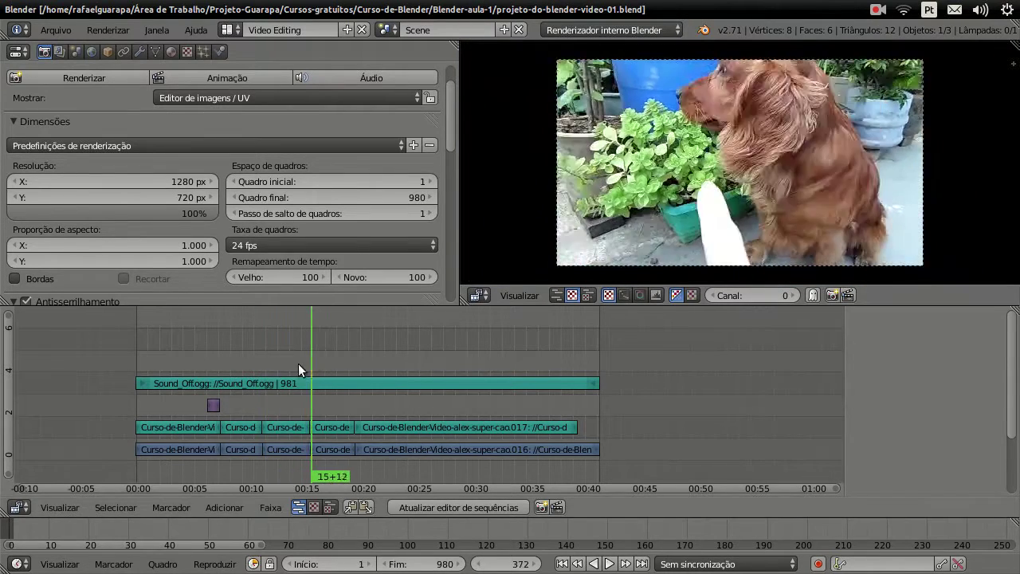
pyautogui.scroll(1, 699, 205)
pyautogui.scroll(1, 709, 195)
pyautogui.scroll(1, 718, 187)
pyautogui.scroll(-2, 727, 182)
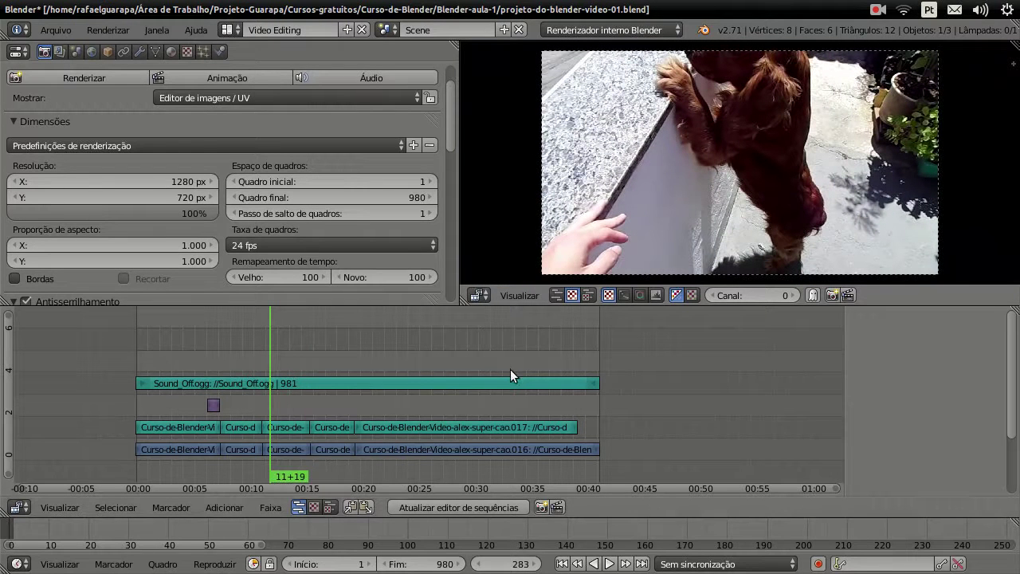
# In the skating clips folder, select clips patins-com-guarapa-07 and 08, then deselect them.
pyautogui.moveTo(4, 295)
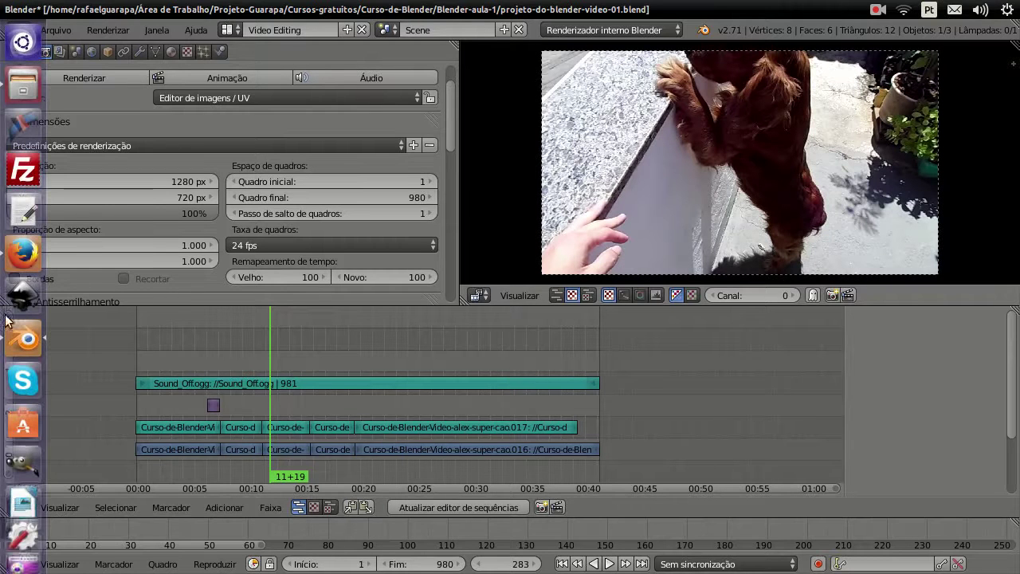
pyautogui.click(17, 85)
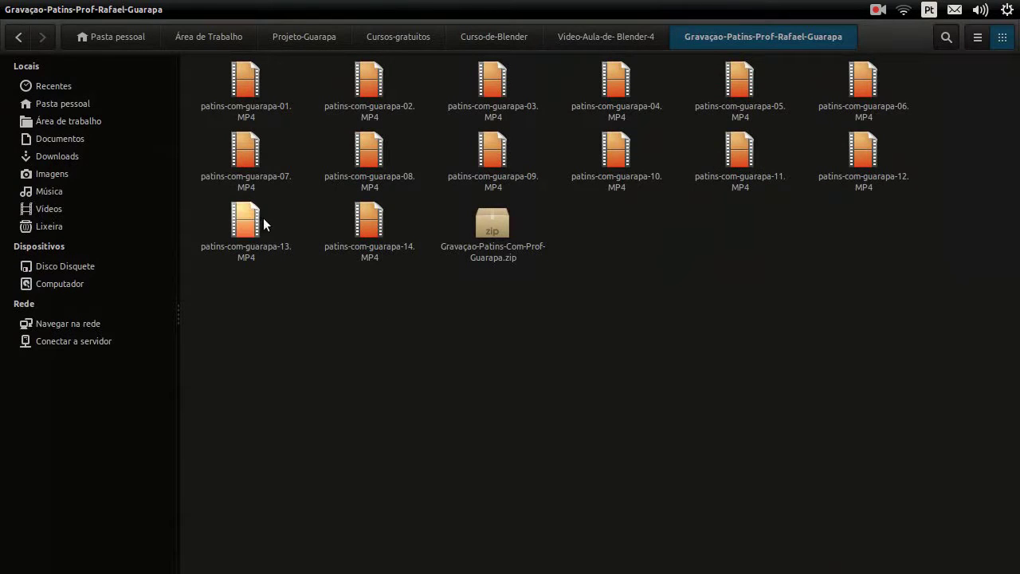
pyautogui.click(239, 185)
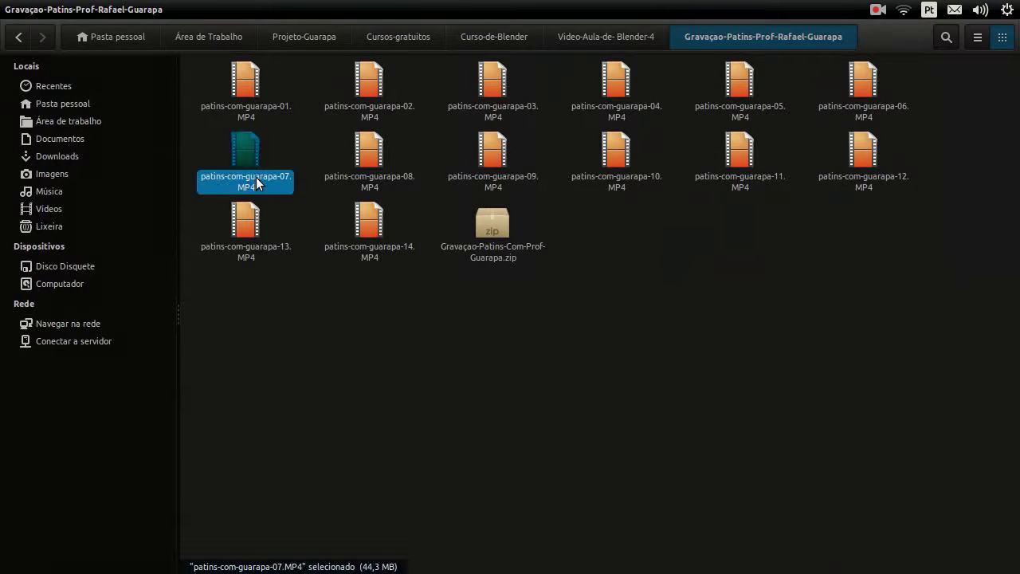
pyautogui.keyDown('ctrl'); pyautogui.click(380, 183); pyautogui.keyUp('ctrl')
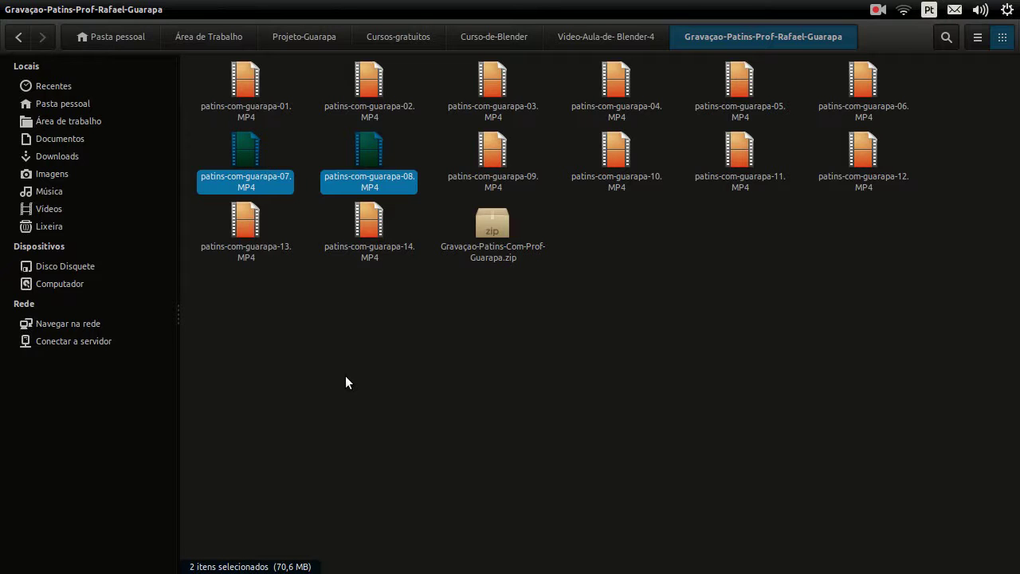
pyautogui.click(345, 376)
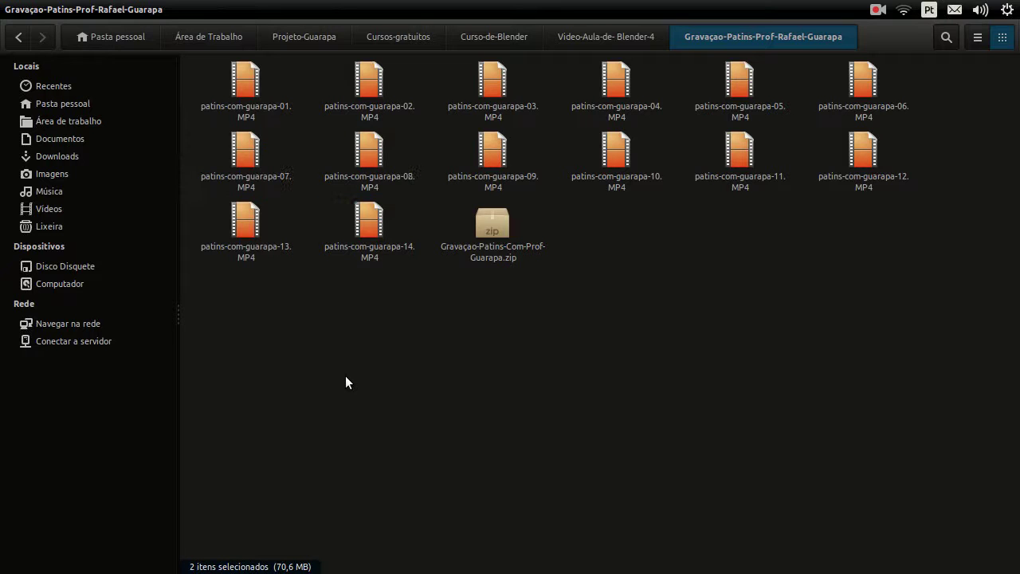
# Drag clip patins-com-guarapa-07.MP4 into the sequencer and place its strips at frame 5.
pyautogui.click(243, 171)
pyautogui.moveTo(244, 177)
pyautogui.mouseDown()
pyautogui.moveTo(345, 252)
pyautogui.moveTo(388, 414)
pyautogui.moveTo(255, 322)
pyautogui.moveTo(309, 326)
pyautogui.mouseUp()
pyautogui.hotkey('alt', 'Tab')
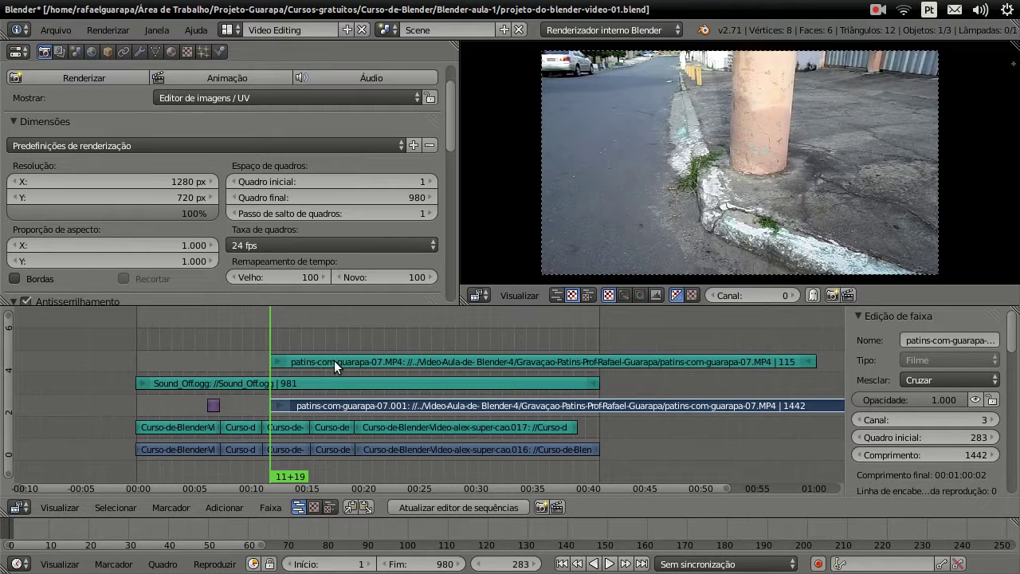
pyautogui.rightClick(334, 361)
pyautogui.press('g')
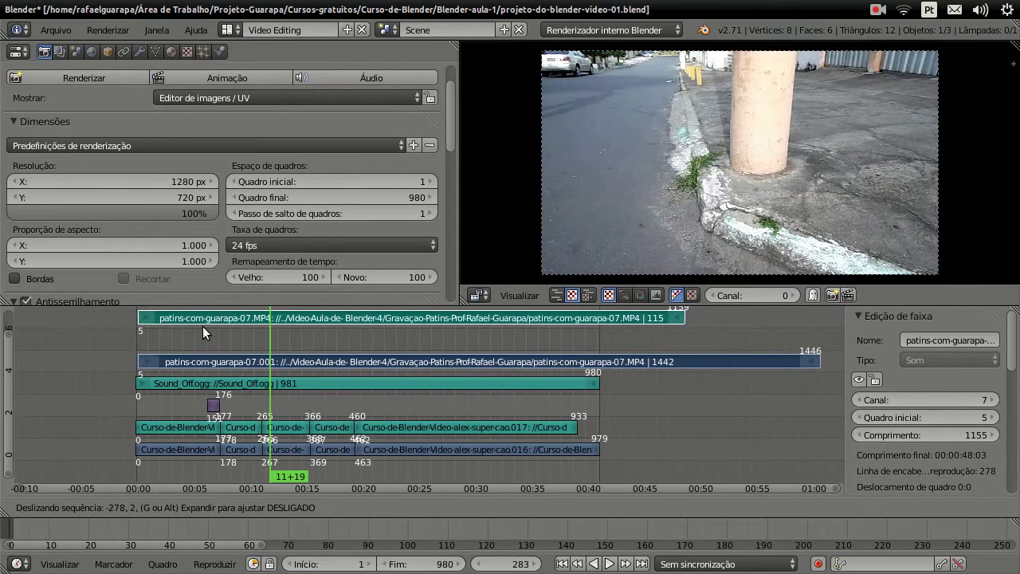
pyautogui.click(203, 326)
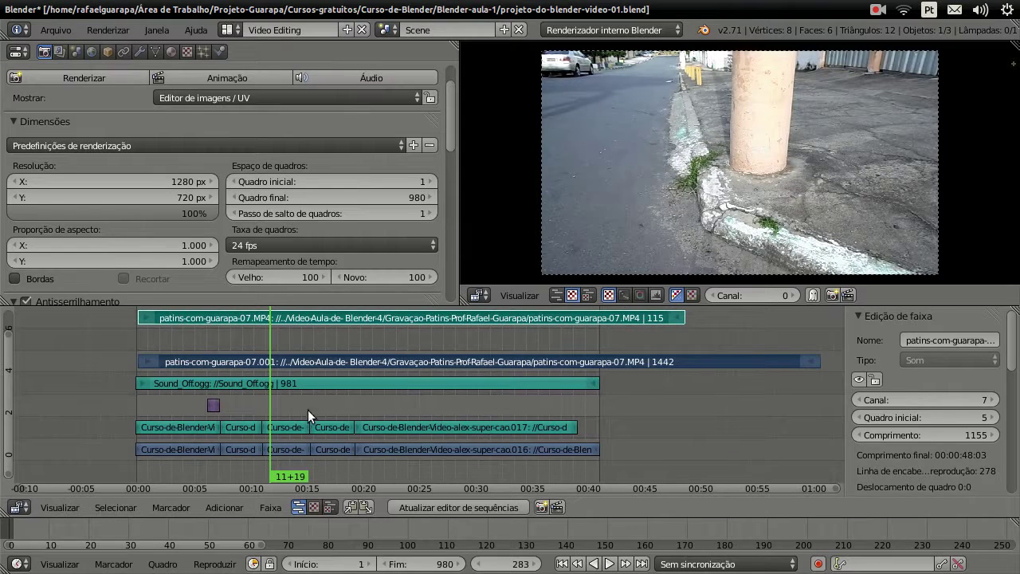
# Delete clip 07's sound strip on channel 7.
pyautogui.click(302, 361)
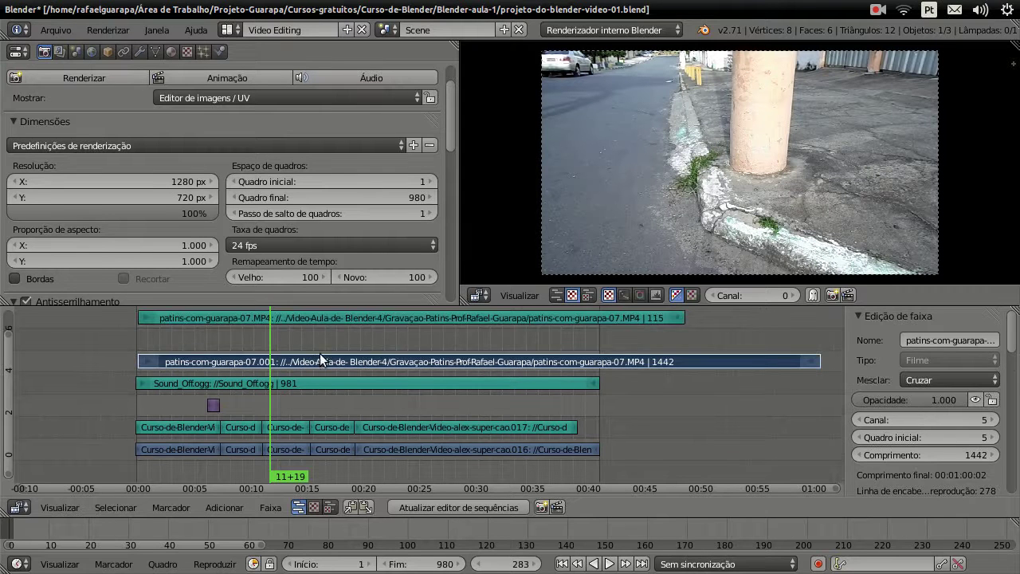
pyautogui.rightClick(389, 315)
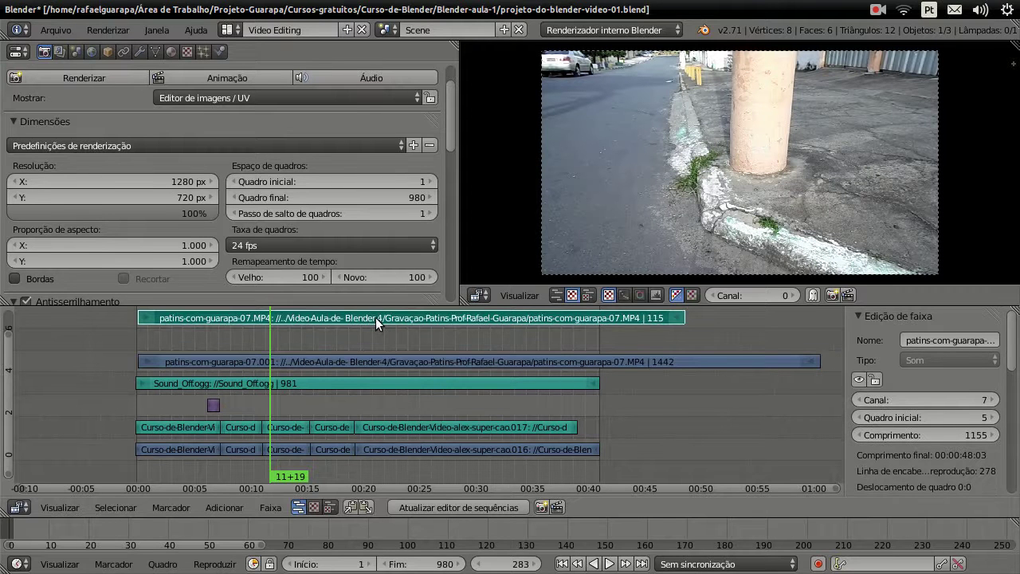
pyautogui.press('x')
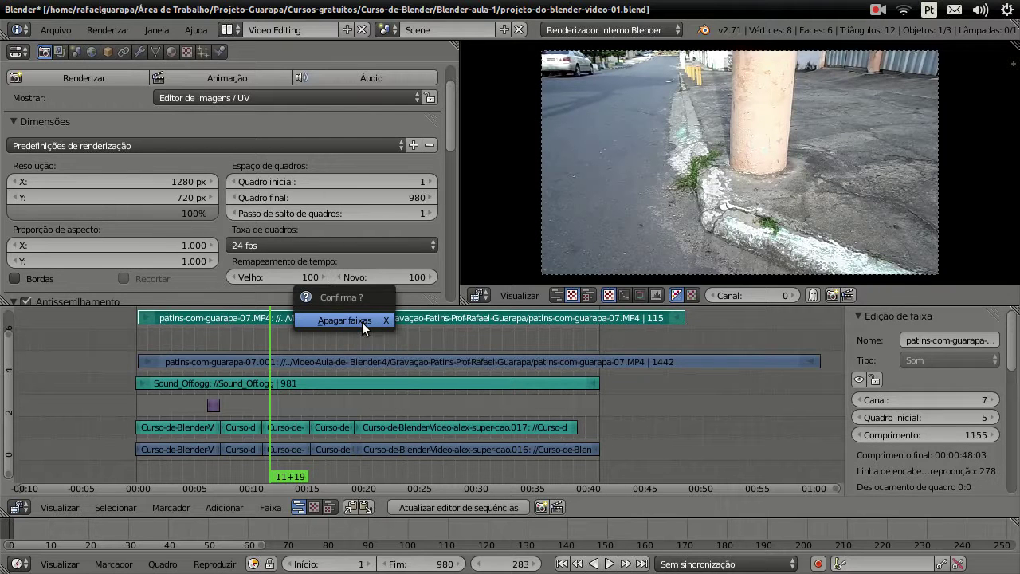
pyautogui.click(361, 322)
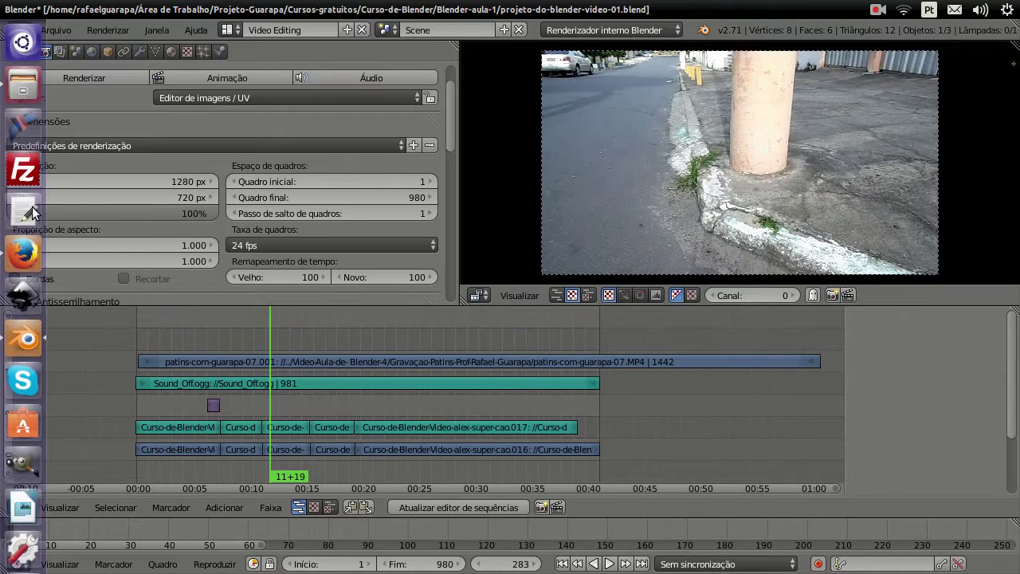
# Add clip patins-com-guarapa-08.MP4 at frame 283 and delete its sound strip.
pyautogui.click(23, 84)
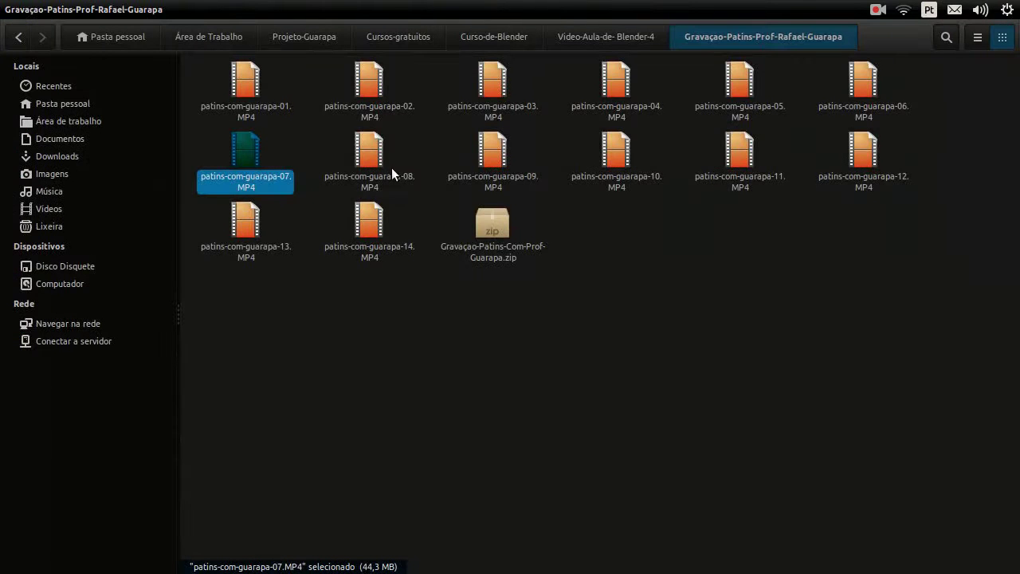
pyautogui.moveTo(376, 169); pyautogui.dragTo(338, 351)
pyautogui.hotkey('alt', 'Tab')
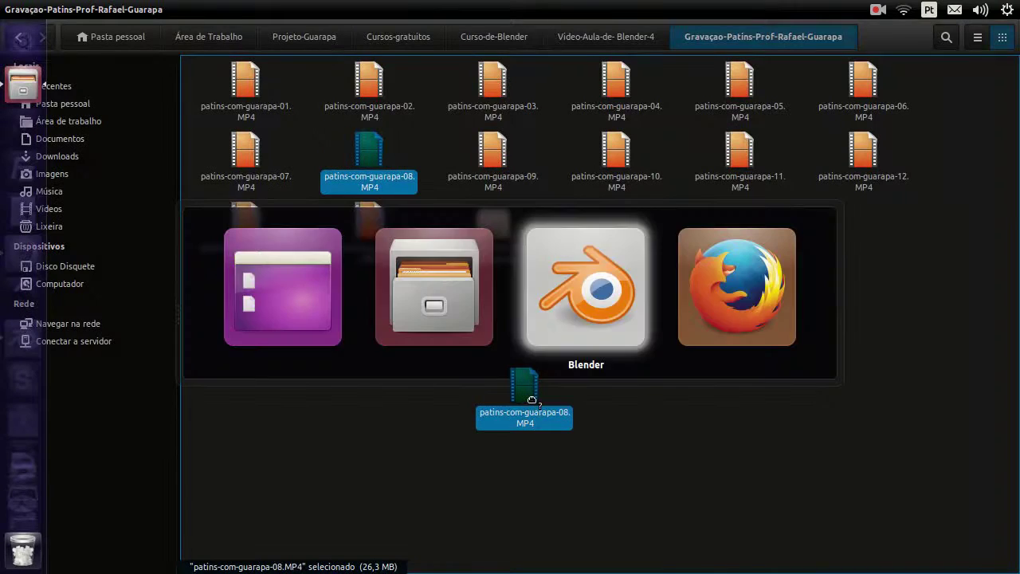
pyautogui.moveTo(339, 351); pyautogui.dragTo(304, 335)
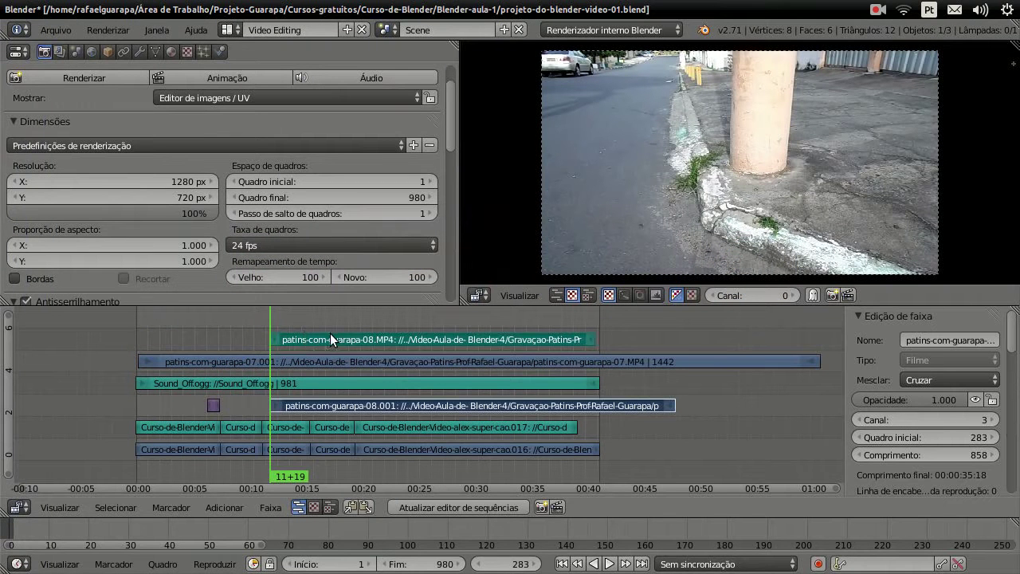
pyautogui.rightClick(330, 333)
pyautogui.press('x')
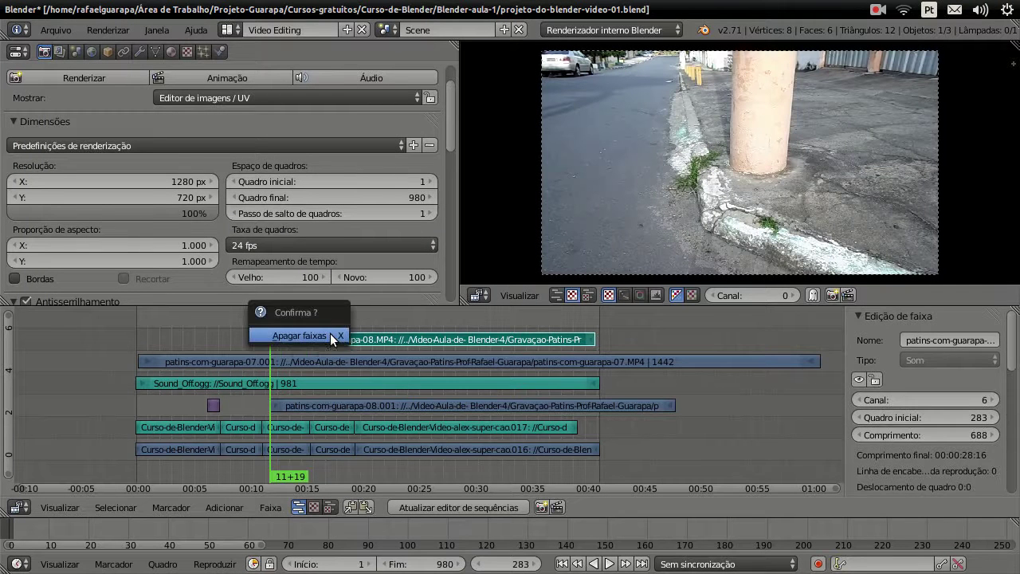
pyautogui.click(330, 334)
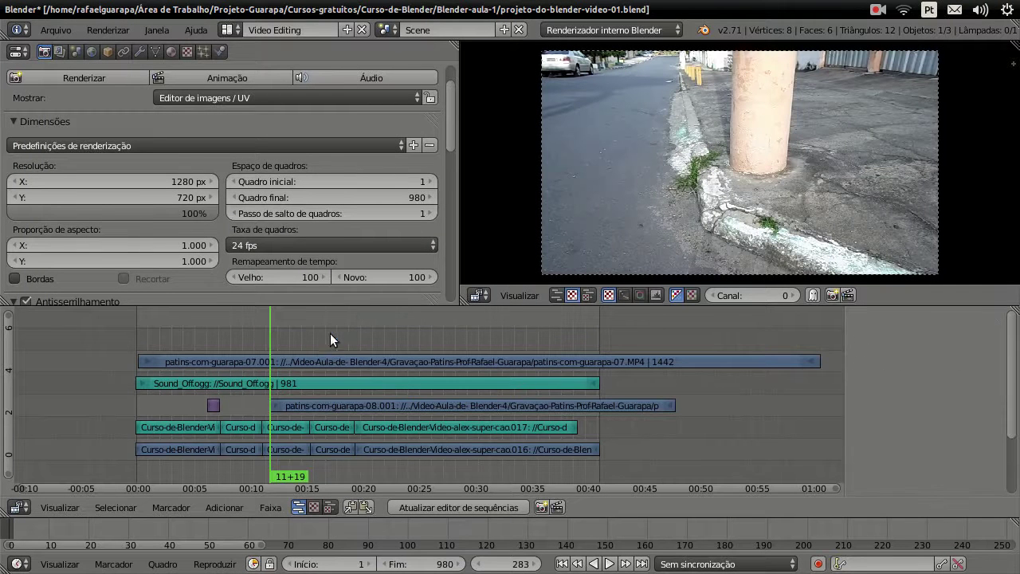
# Move the 08.001 strip up to channel 6, starting near frame 0.
pyautogui.rightClick(338, 408)
pyautogui.press('g')
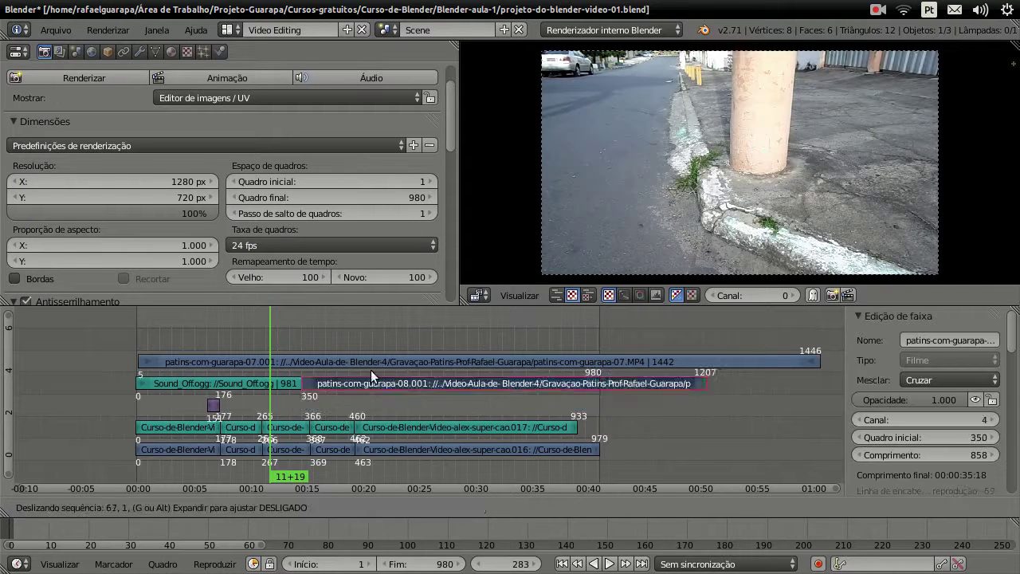
pyautogui.moveTo(247, 318); pyautogui.dragTo(203, 346)
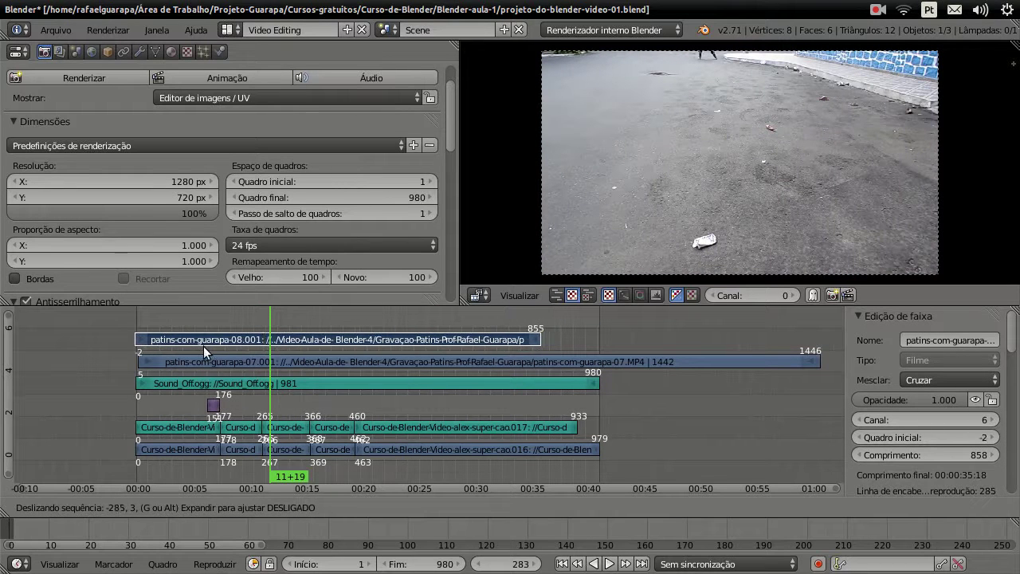
pyautogui.moveTo(203, 347); pyautogui.dragTo(203, 350)
pyautogui.click(203, 350)
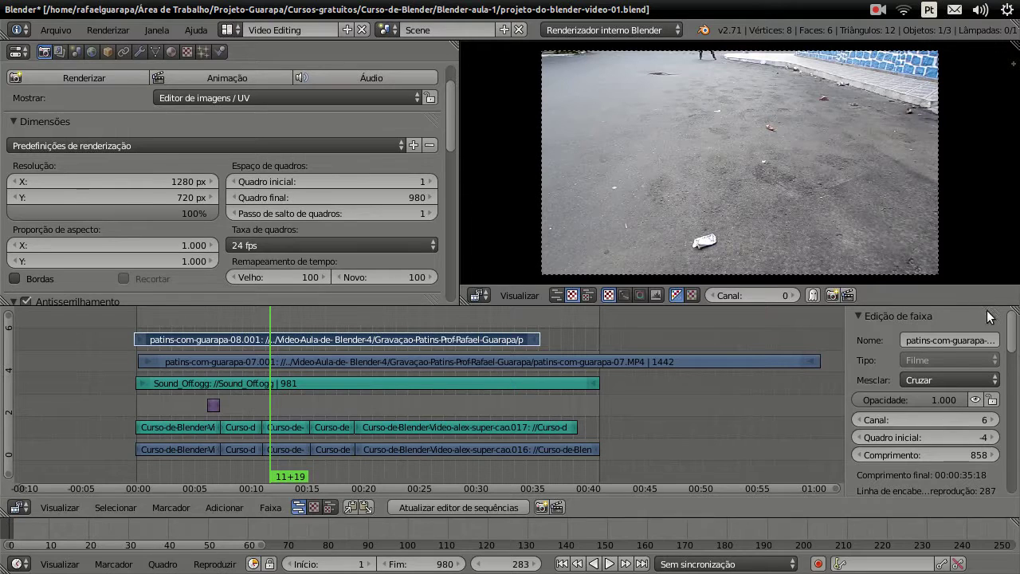
# Select the 07.001, Sound_Off, 017 and 016 strips in turn, ending with 08.001 selected.
pyautogui.rightClick(222, 361)
pyautogui.rightClick(243, 380)
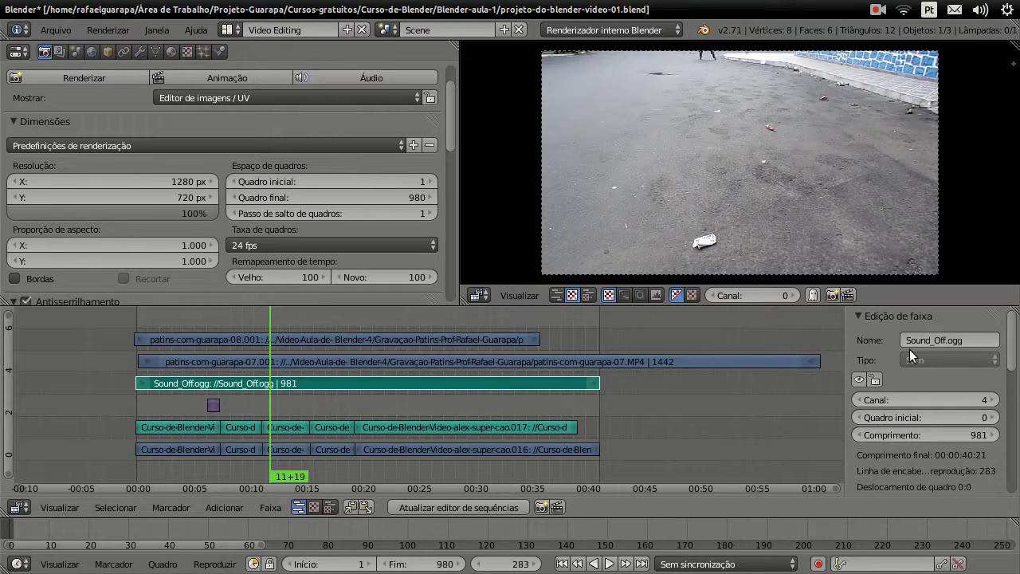
pyautogui.rightClick(386, 426)
pyautogui.rightClick(423, 450)
pyautogui.rightClick(415, 361)
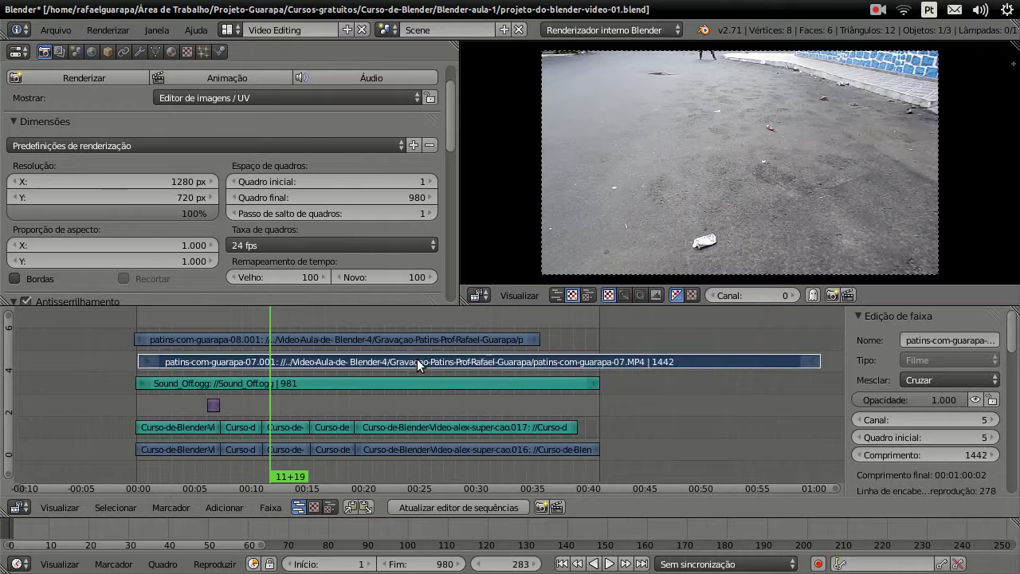
pyautogui.rightClick(407, 338)
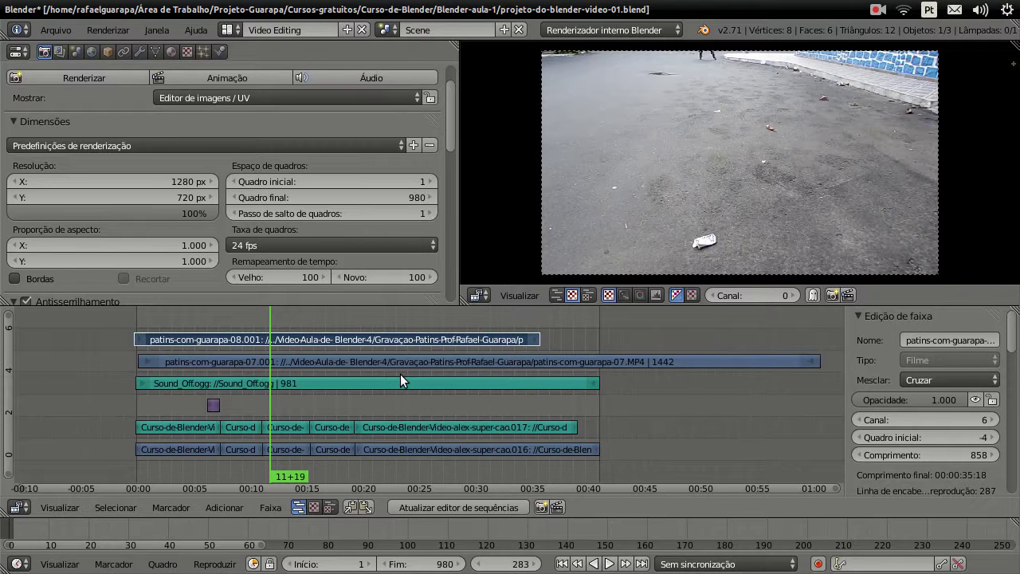
# Move 08.001 to frame 487, then set its Start Frame to 0.
pyautogui.click(137, 319)
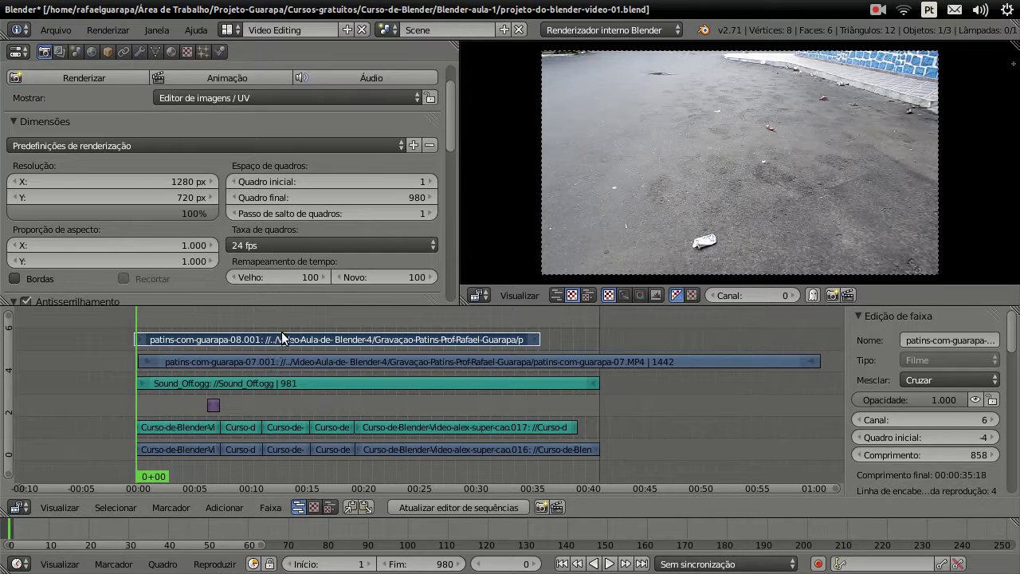
pyautogui.press('g')
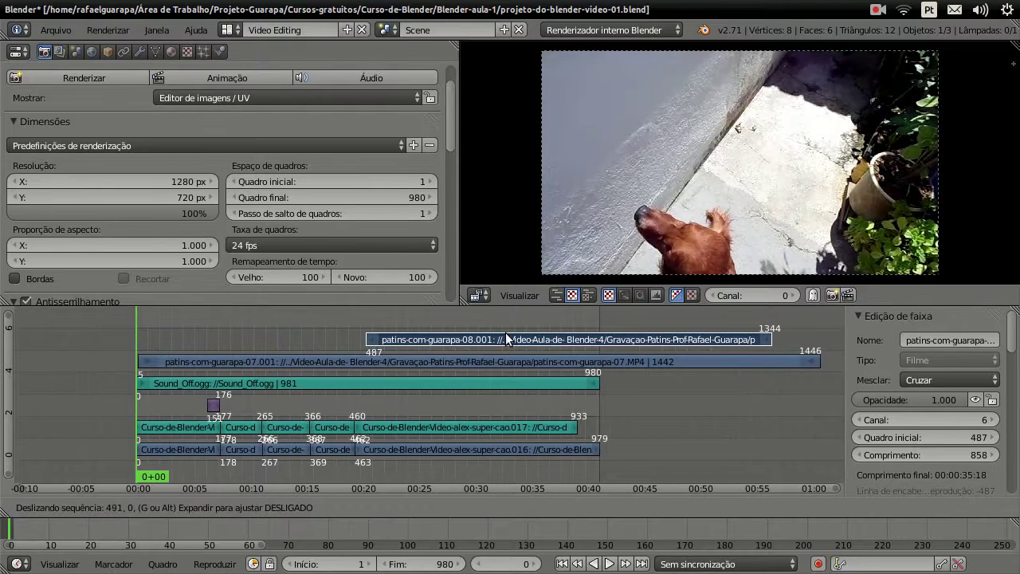
pyautogui.click(505, 332)
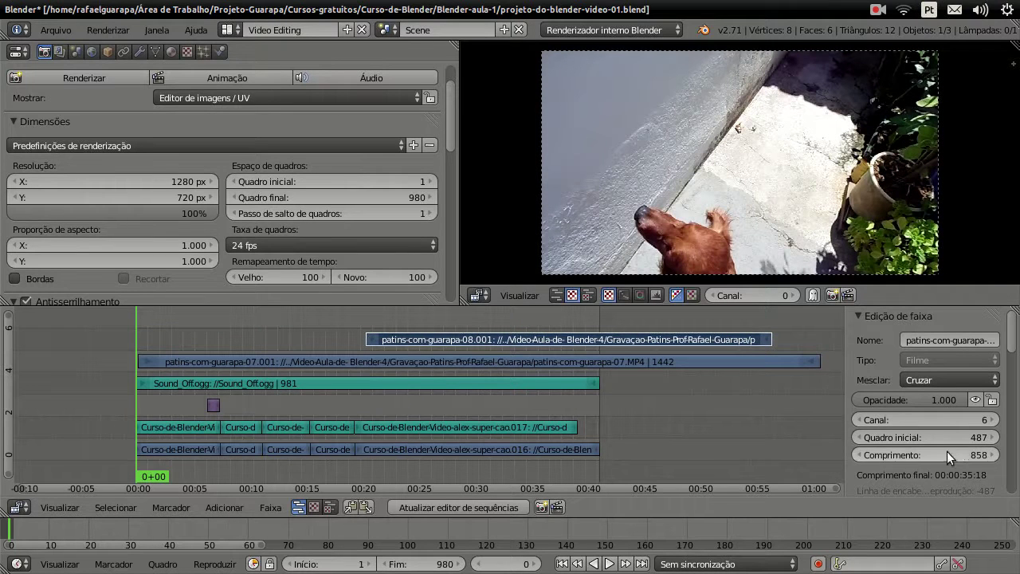
pyautogui.click(365, 320)
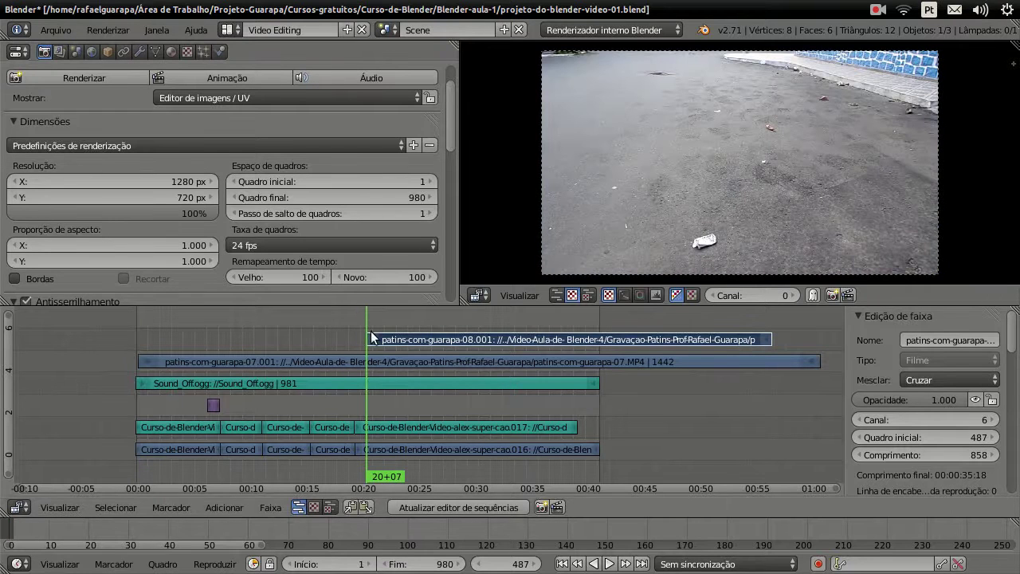
pyautogui.click(964, 439)
pyautogui.write('0')
pyautogui.press('Return')
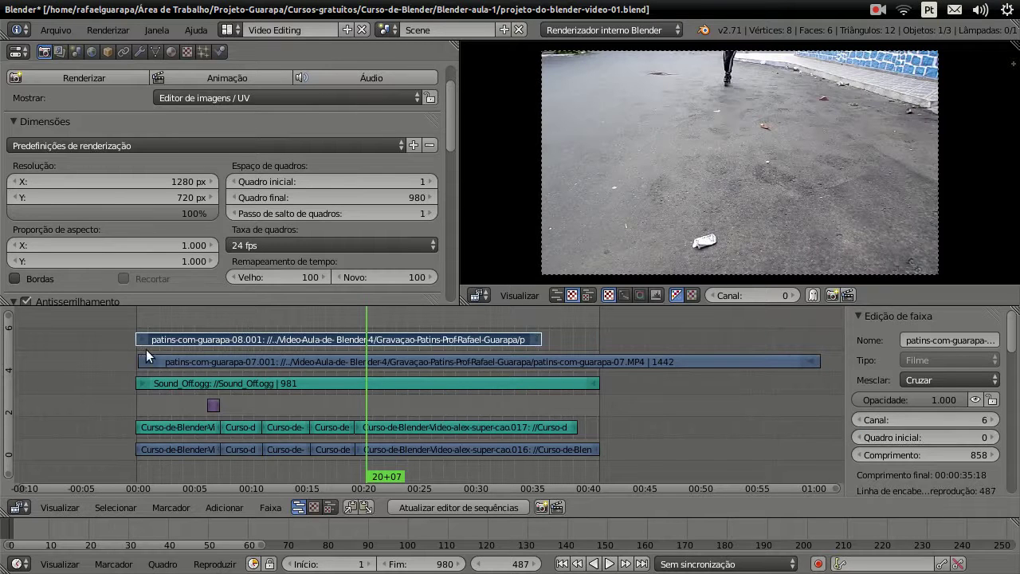
# Move the 07.001 strip to start at frame 1049.
pyautogui.click(136, 324)
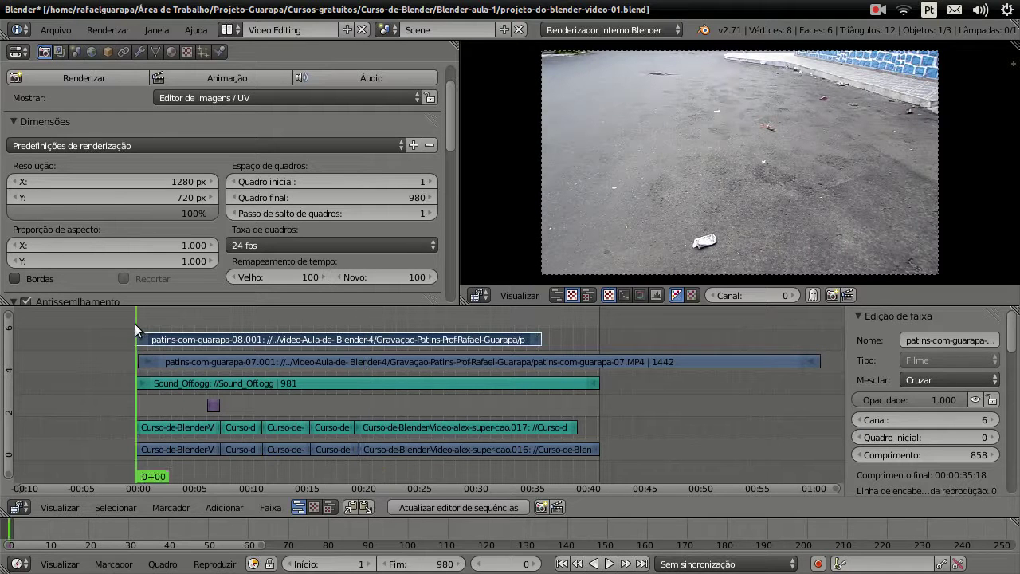
pyautogui.rightClick(246, 359)
pyautogui.press('g')
pyautogui.click(723, 362)
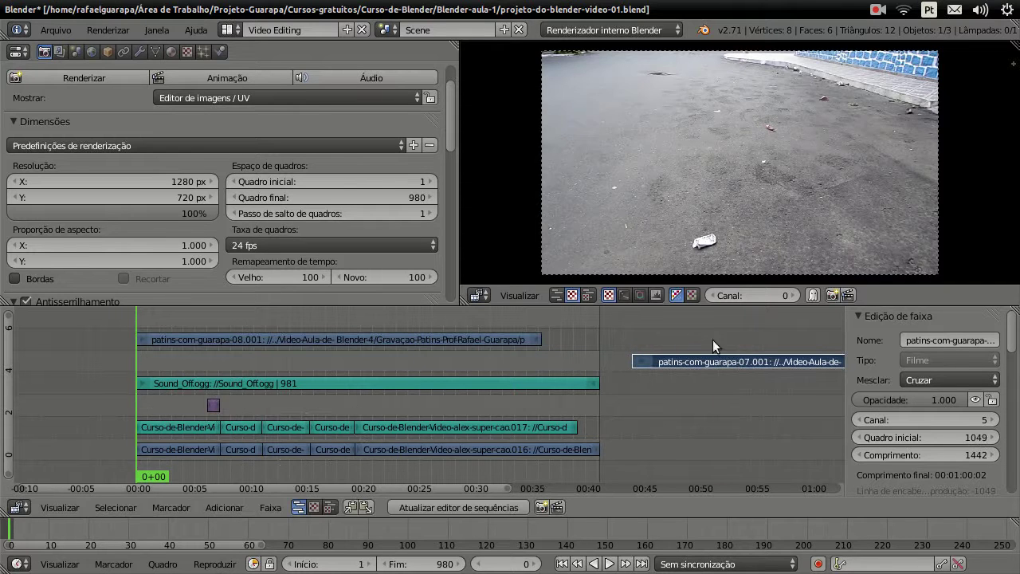
pyautogui.click(747, 342)
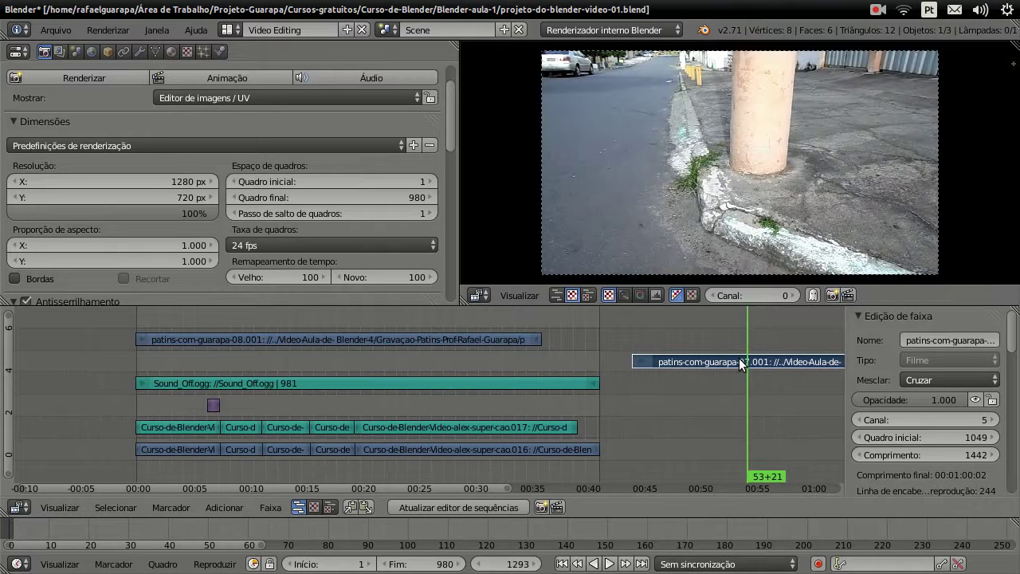
# Set 07.001's Start Frame to 0, briefly trying 200, then rewind the playhead to 0.
pyautogui.click(979, 438)
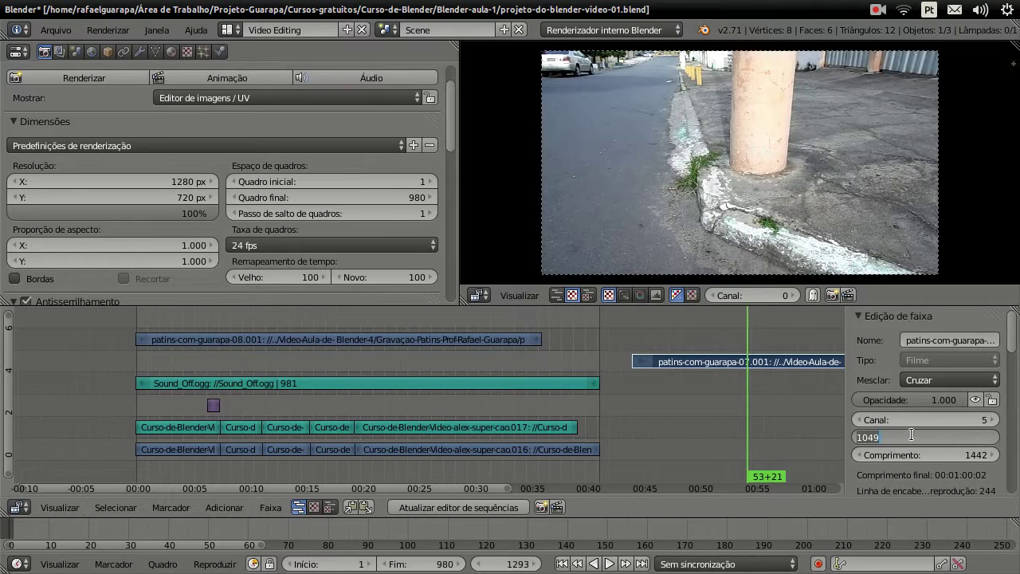
pyautogui.write('0')
pyautogui.press('Return')
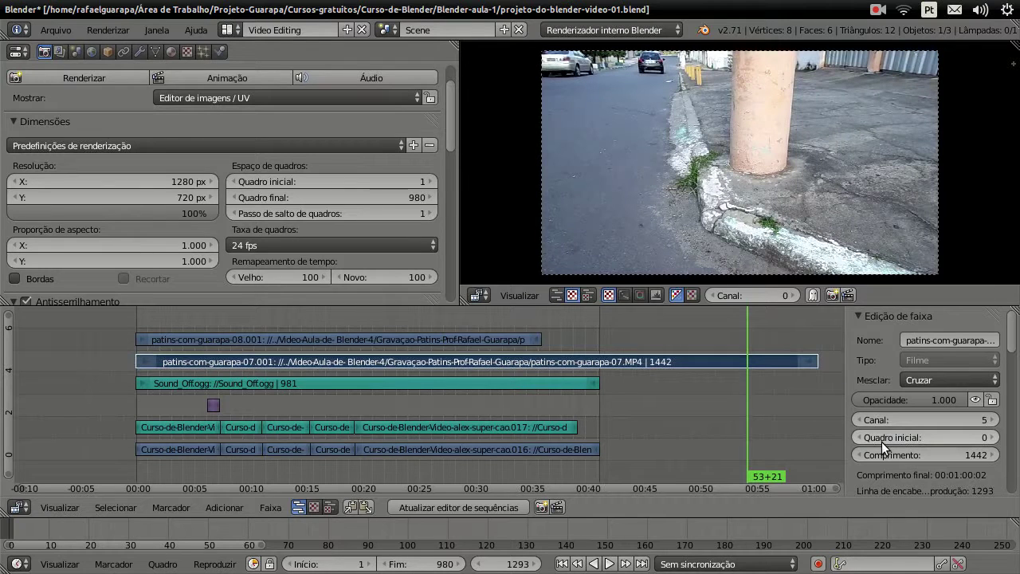
pyautogui.write('200')
pyautogui.press('Return')
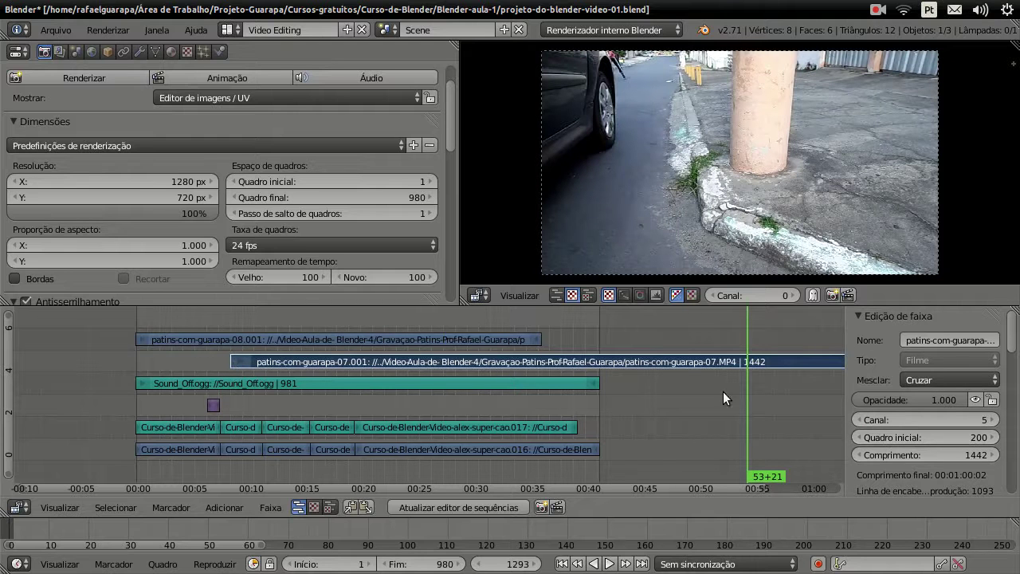
pyautogui.click(927, 435)
pyautogui.write('0')
pyautogui.press('Return')
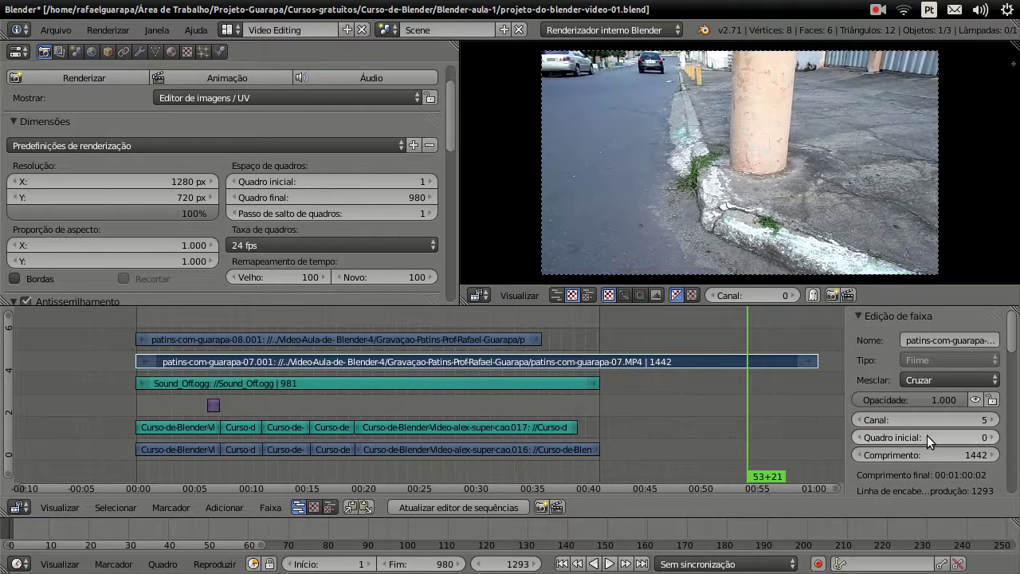
pyautogui.moveTo(159, 323)
pyautogui.mouseDown()
pyautogui.moveTo(131, 322)
pyautogui.moveTo(456, 347)
pyautogui.moveTo(527, 341)
pyautogui.mouseUp()
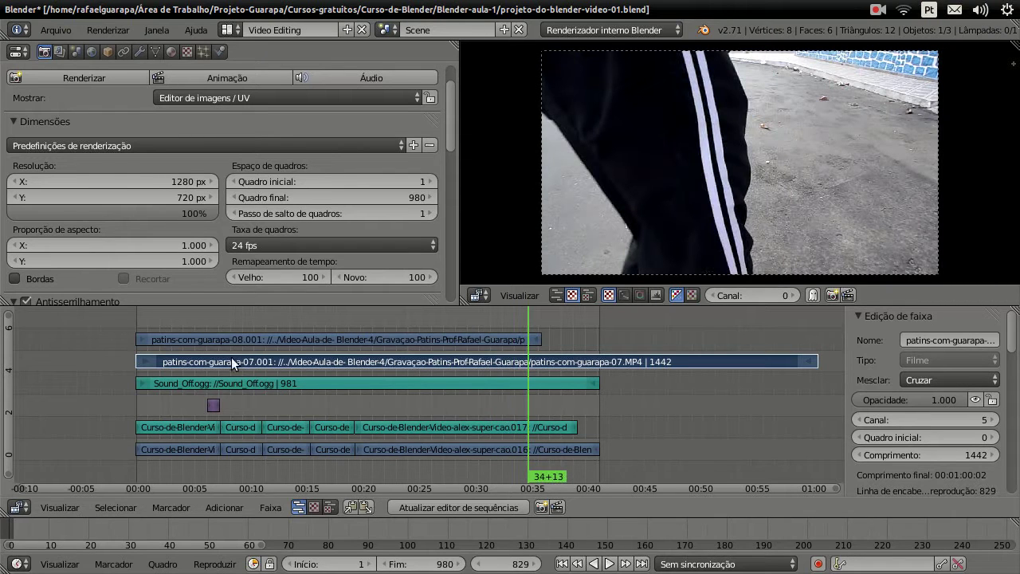
pyautogui.moveTo(316, 321); pyautogui.dragTo(269, 315)
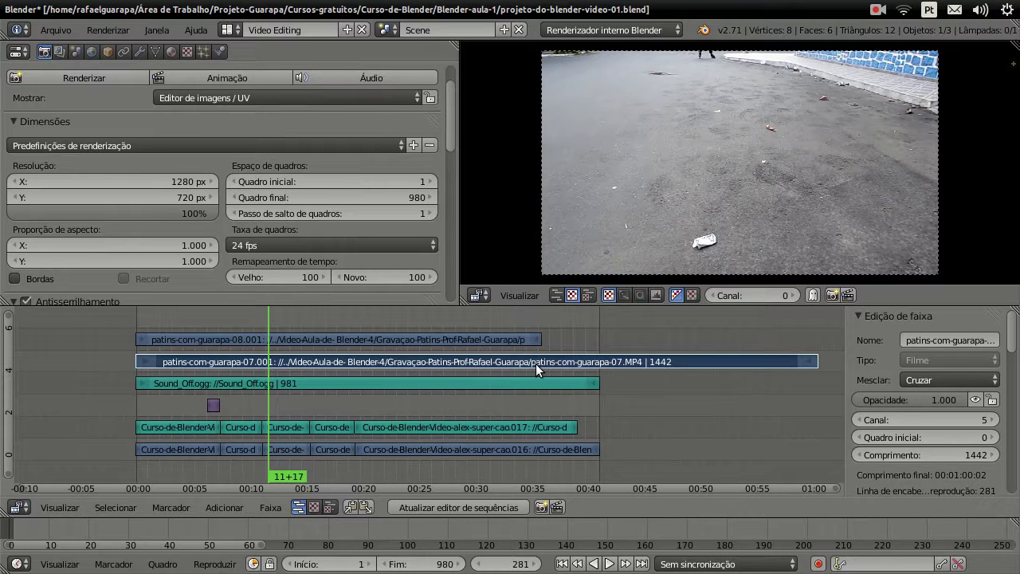
# Place 07.001 on channel 6 right after 08.001 and scrub through it past frame 1214.
pyautogui.press('g')
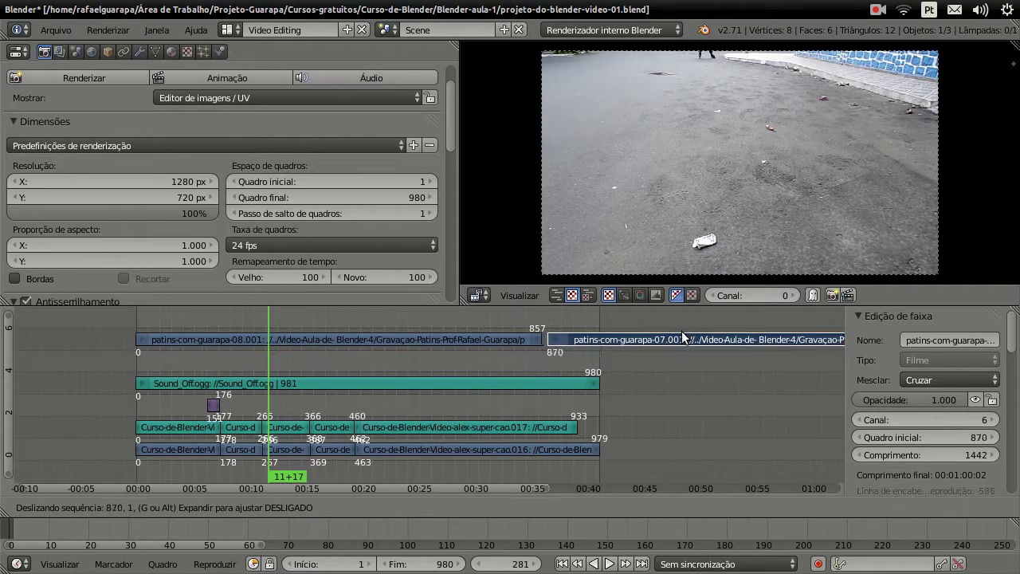
pyautogui.click(678, 335)
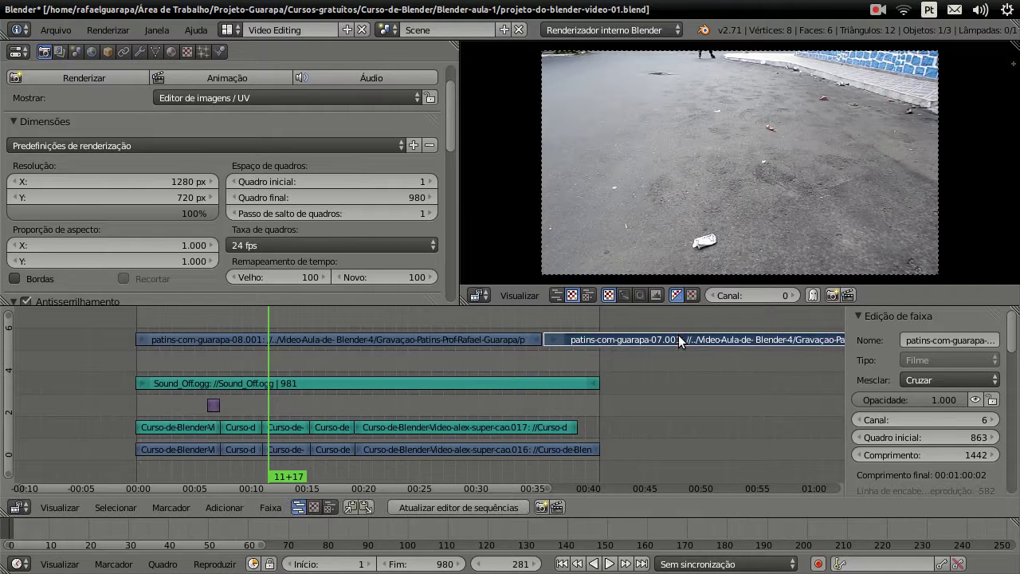
pyautogui.moveTo(548, 318); pyautogui.dragTo(672, 340)
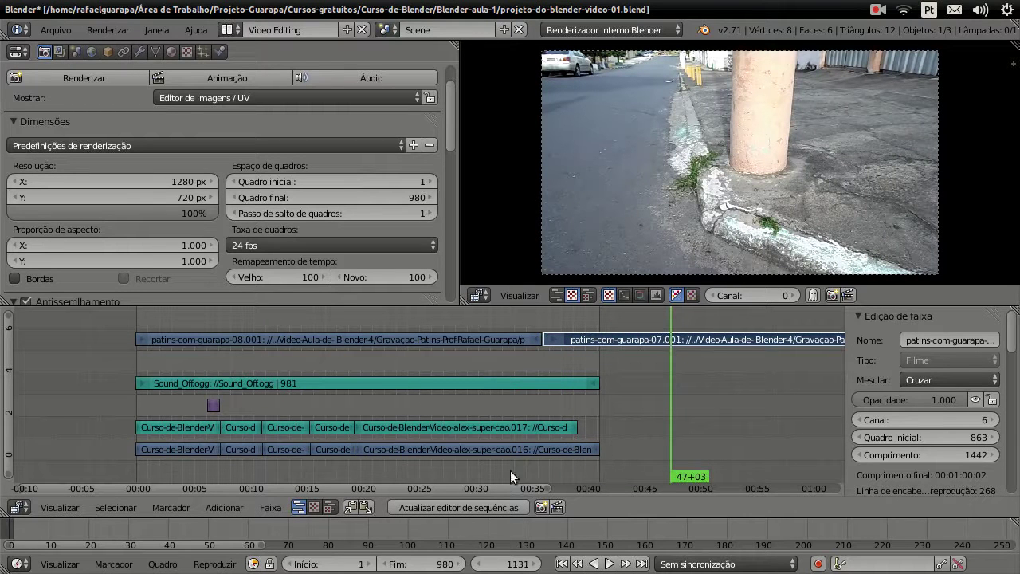
pyautogui.moveTo(504, 491); pyautogui.dragTo(646, 471)
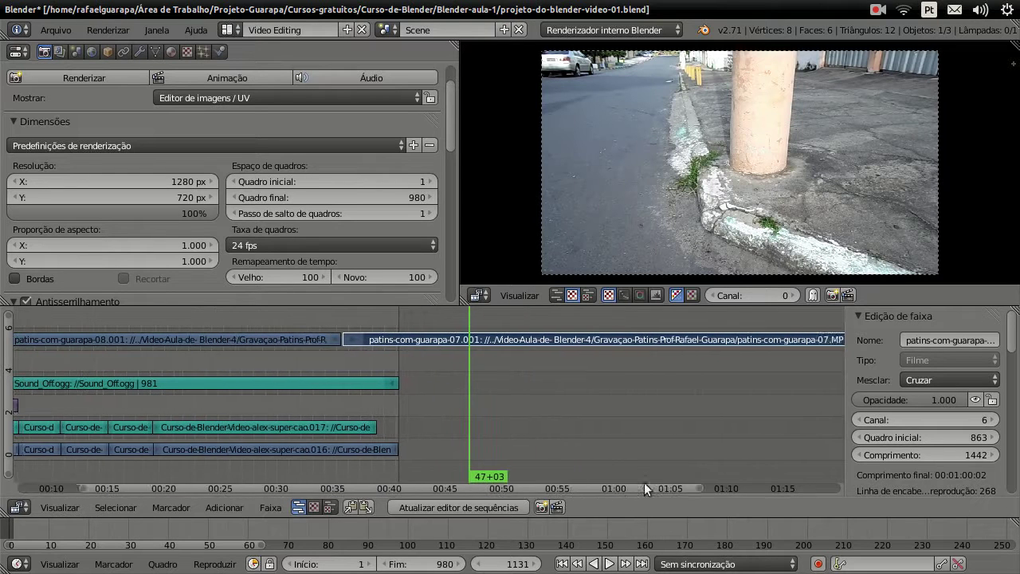
pyautogui.moveTo(384, 318)
pyautogui.mouseDown()
pyautogui.moveTo(467, 321)
pyautogui.moveTo(429, 326)
pyautogui.moveTo(452, 339)
pyautogui.moveTo(483, 335)
pyautogui.mouseUp()
pyautogui.moveTo(496, 336)
pyautogui.mouseDown()
pyautogui.moveTo(576, 336)
pyautogui.moveTo(653, 314)
pyautogui.mouseUp()
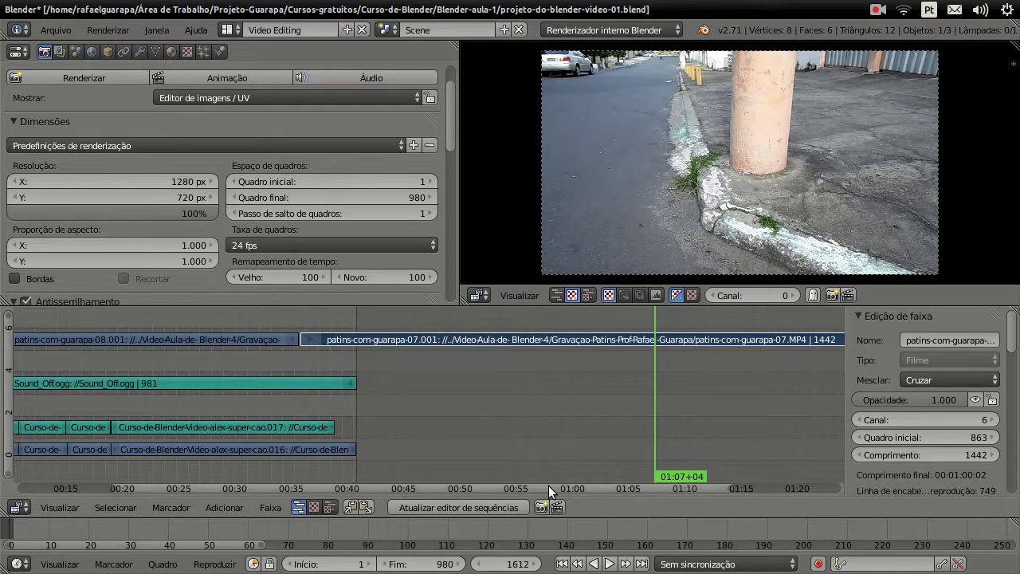
pyautogui.hscroll(-5, 390, 482)
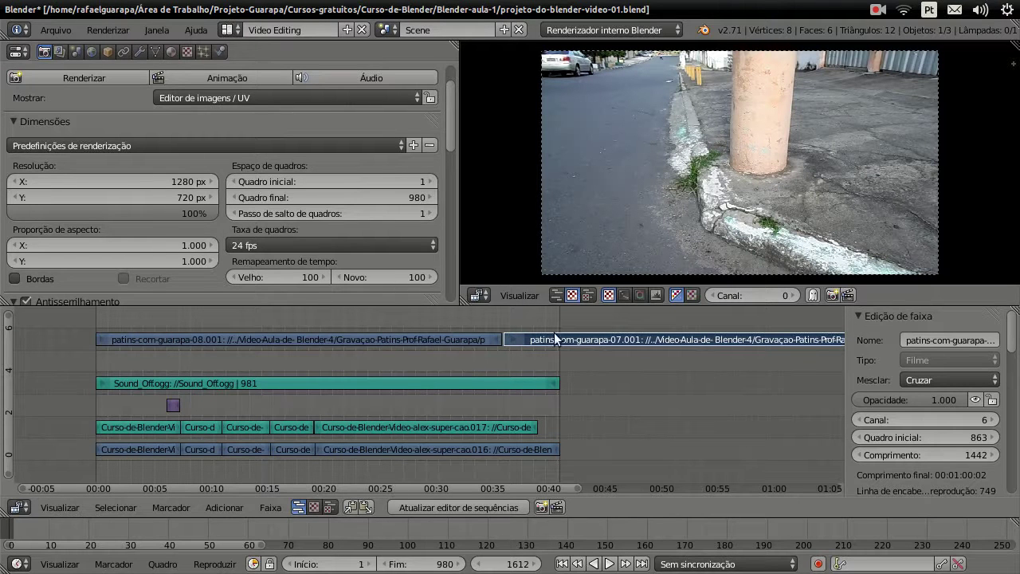
# Try moving 07.001 to frame 113, undo twice, and return the playhead to the start.
pyautogui.press('g')
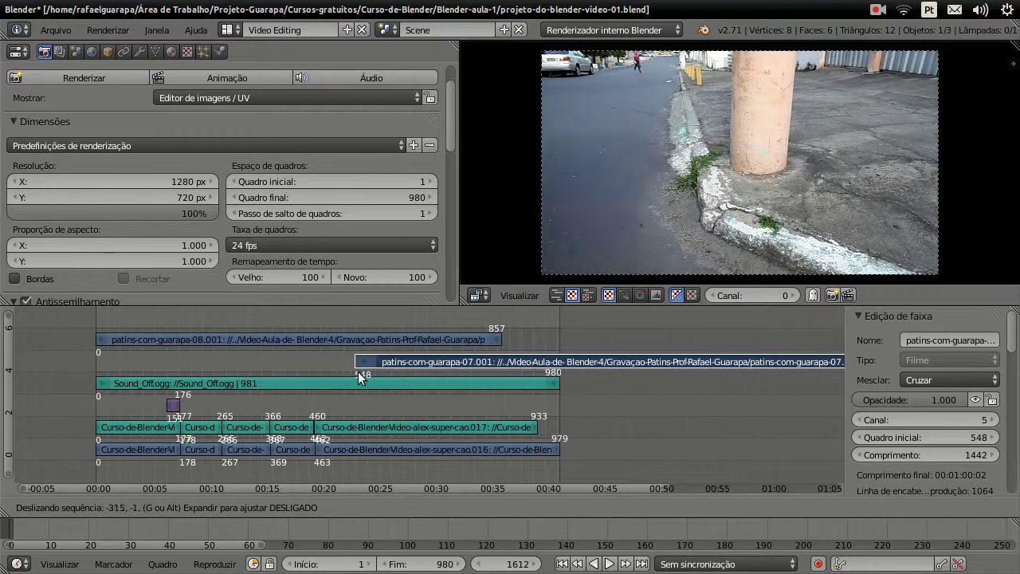
pyautogui.click(203, 364)
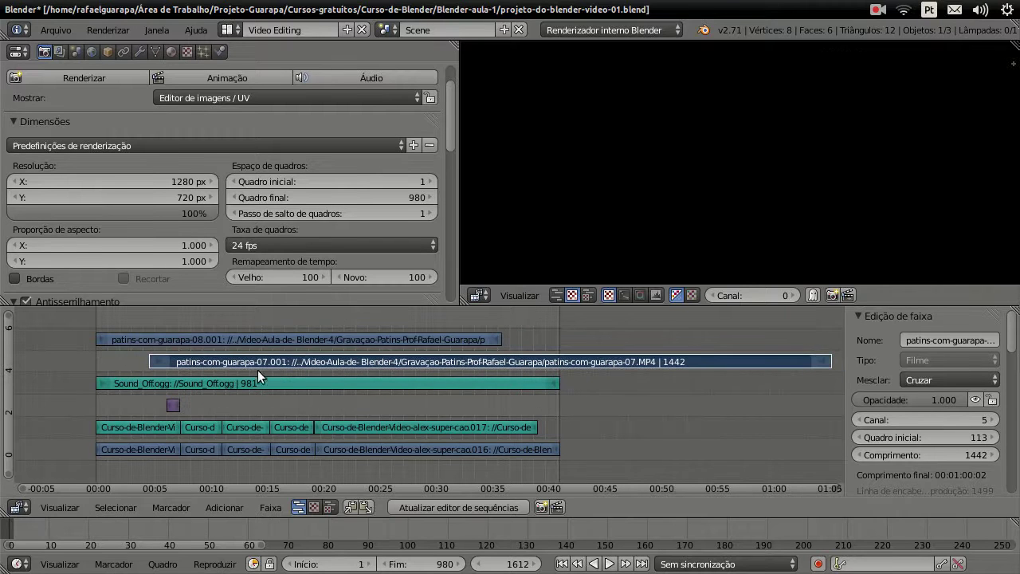
pyautogui.hotkey('ctrl', 'z')
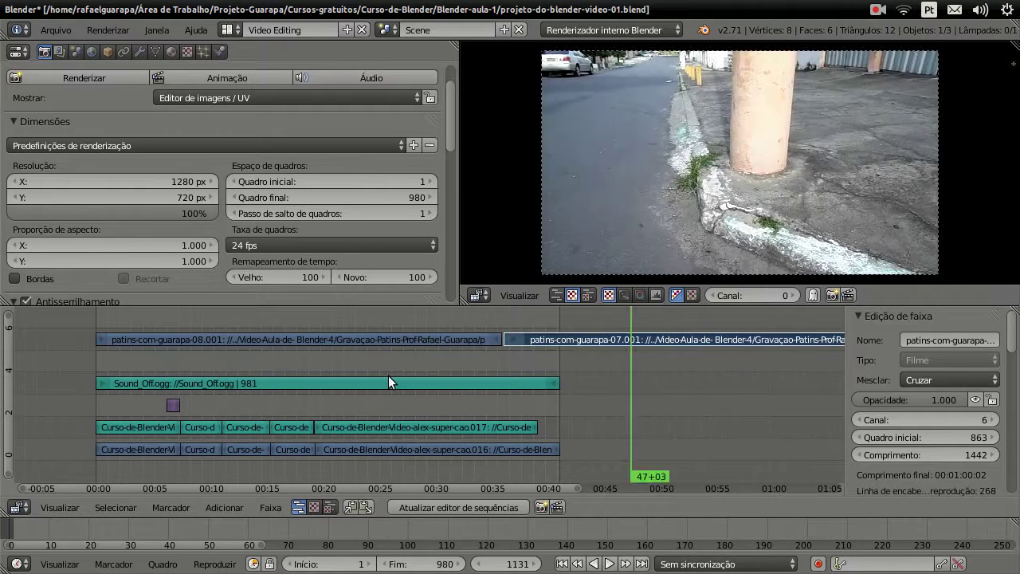
pyautogui.hotkey('ctrl', 'z')
pyautogui.hotkey('ctrl', 'z')
pyautogui.hotkey('ctrl', 'z')
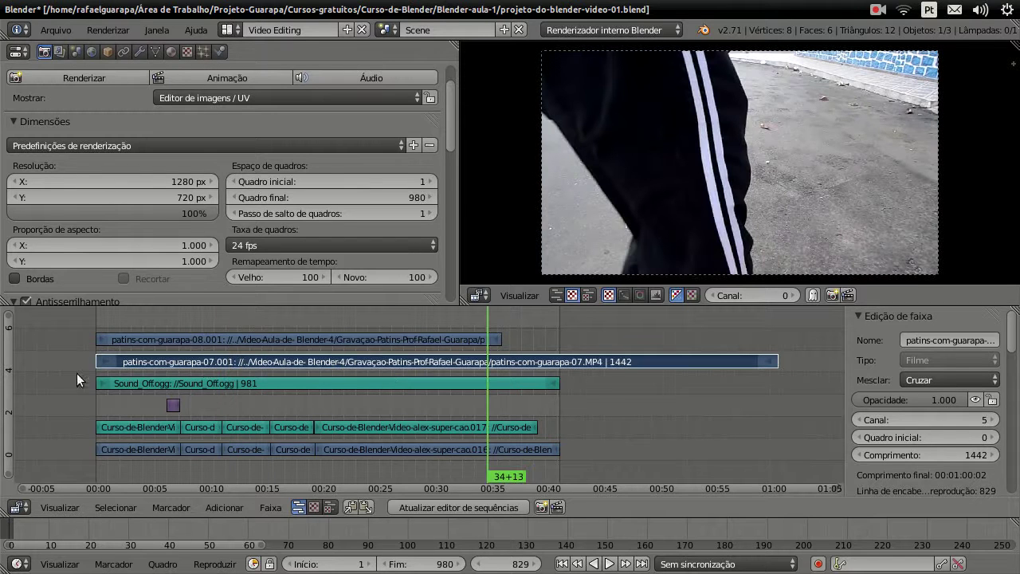
pyautogui.click(96, 324)
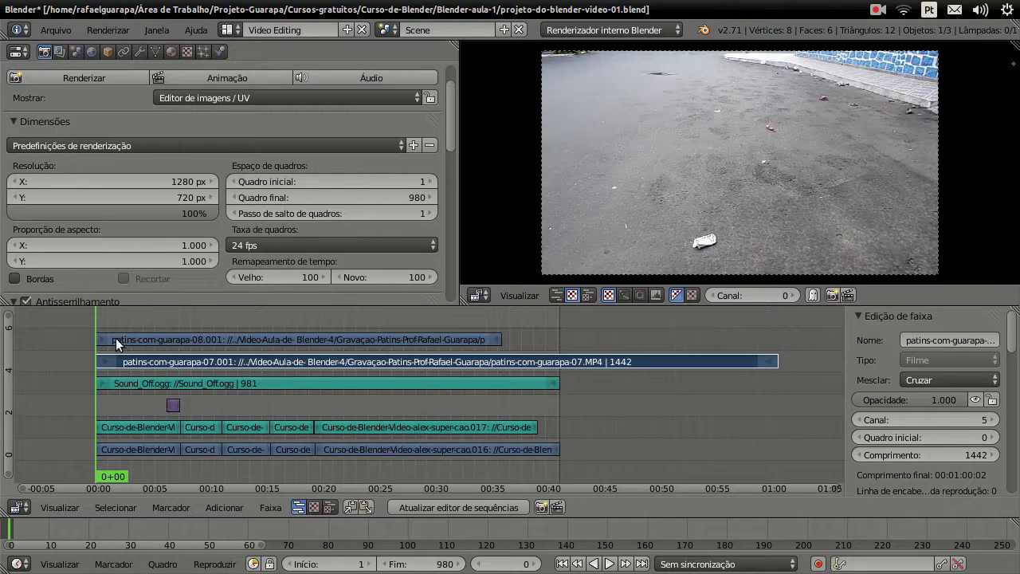
# With 07.001 and 08.001 selected, add a Cruzar (Cross) effect strip on channel 7.
pyautogui.rightClick(140, 337)
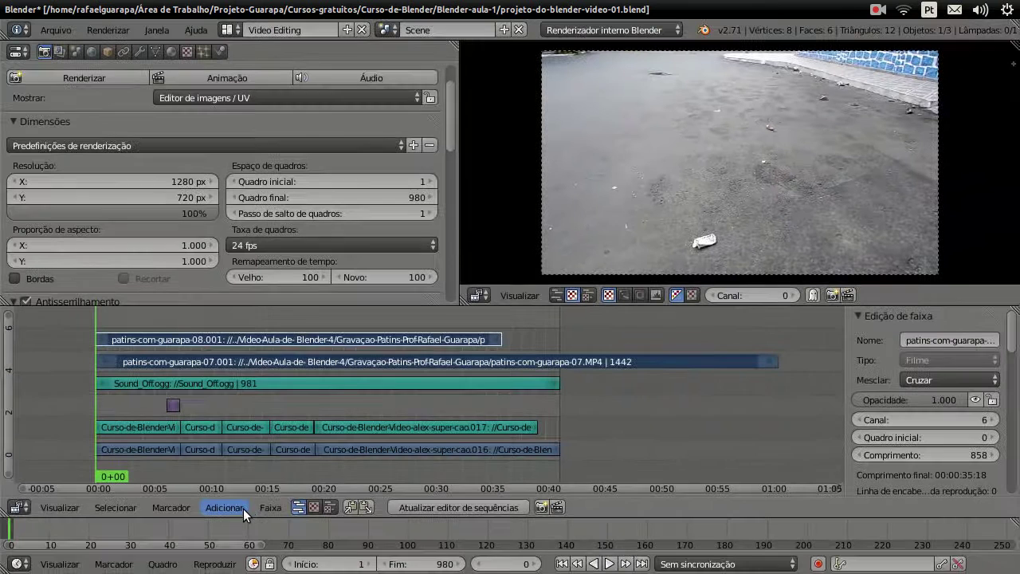
pyautogui.click(243, 508)
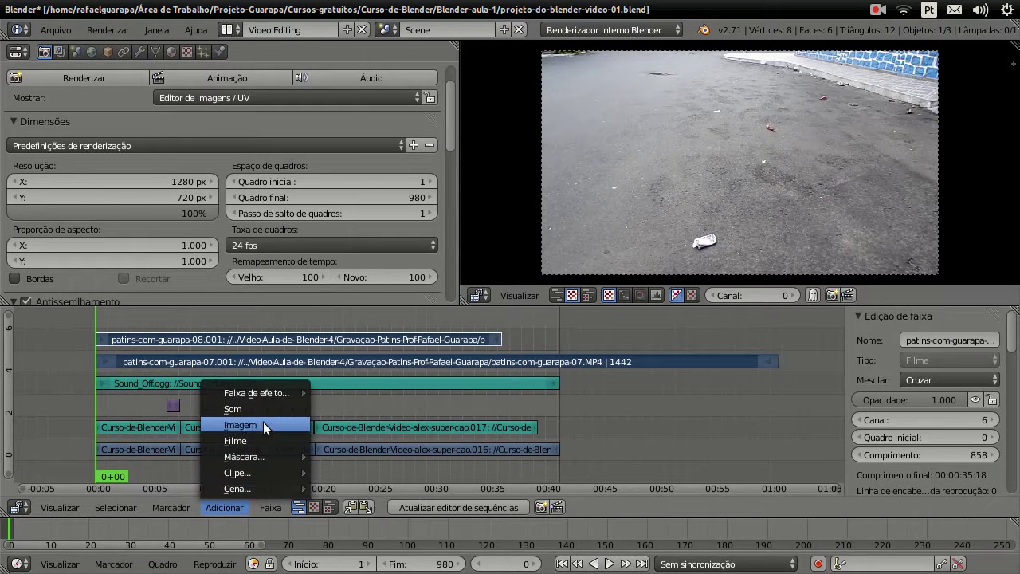
pyautogui.moveTo(263, 397)
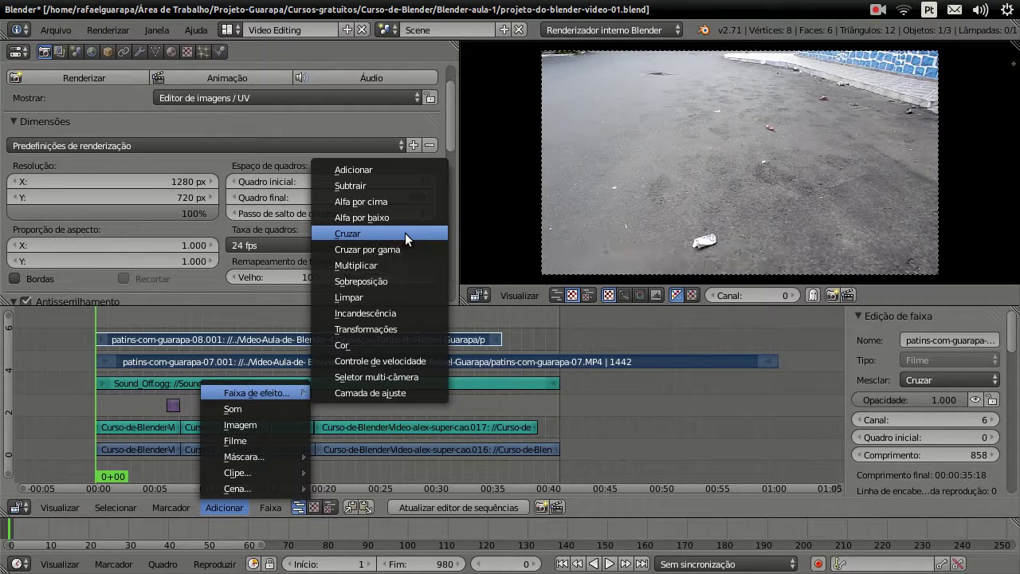
pyautogui.click(405, 233)
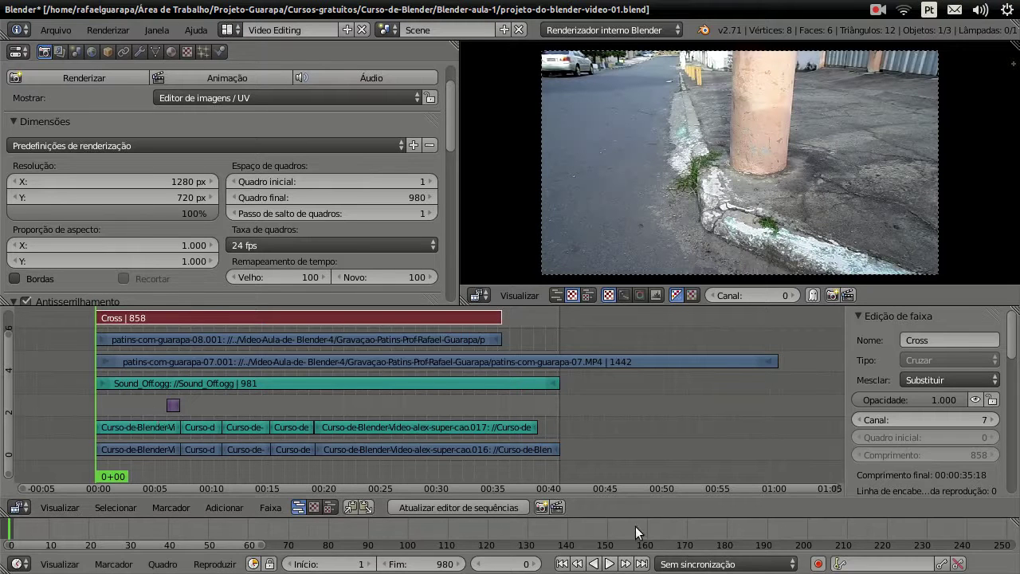
pyautogui.click(611, 563)
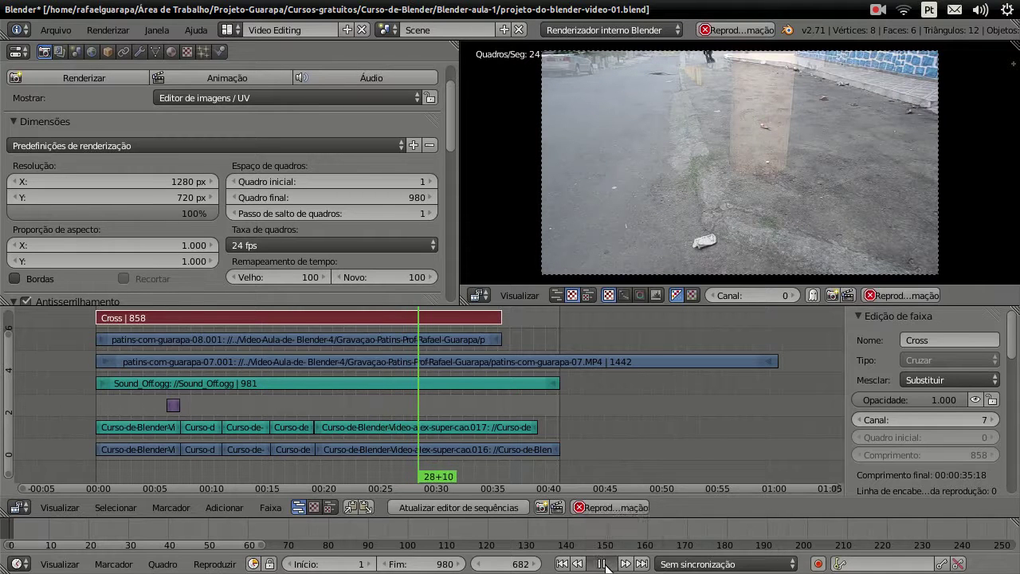
pyautogui.click(602, 564)
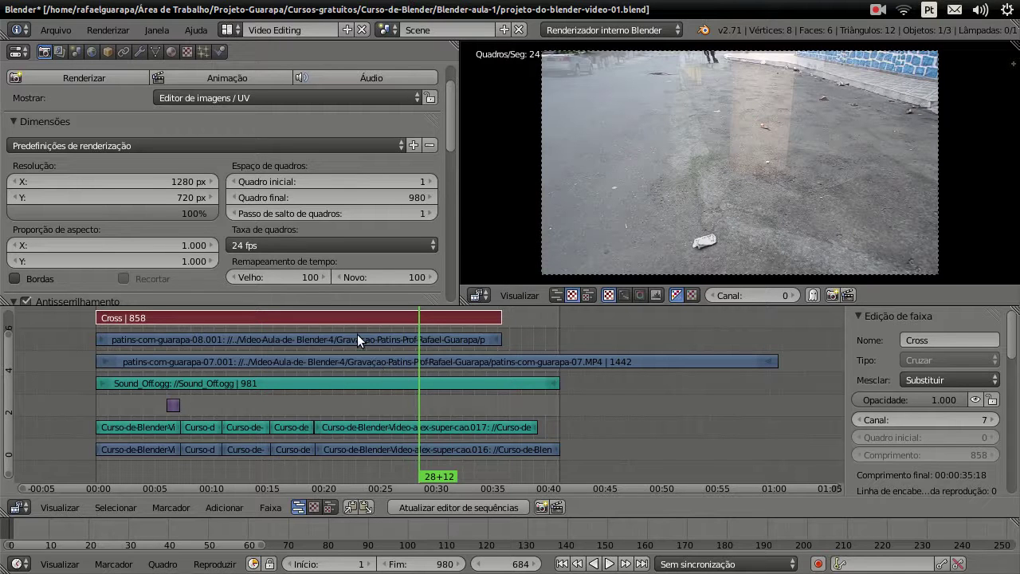
pyautogui.moveTo(253, 320); pyautogui.dragTo(229, 315)
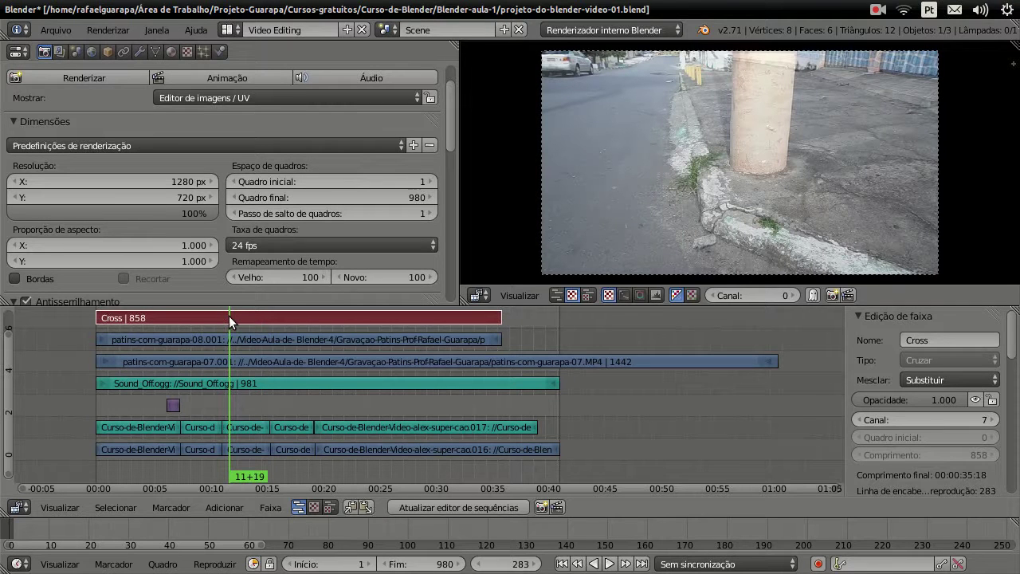
pyautogui.moveTo(229, 316); pyautogui.dragTo(251, 319)
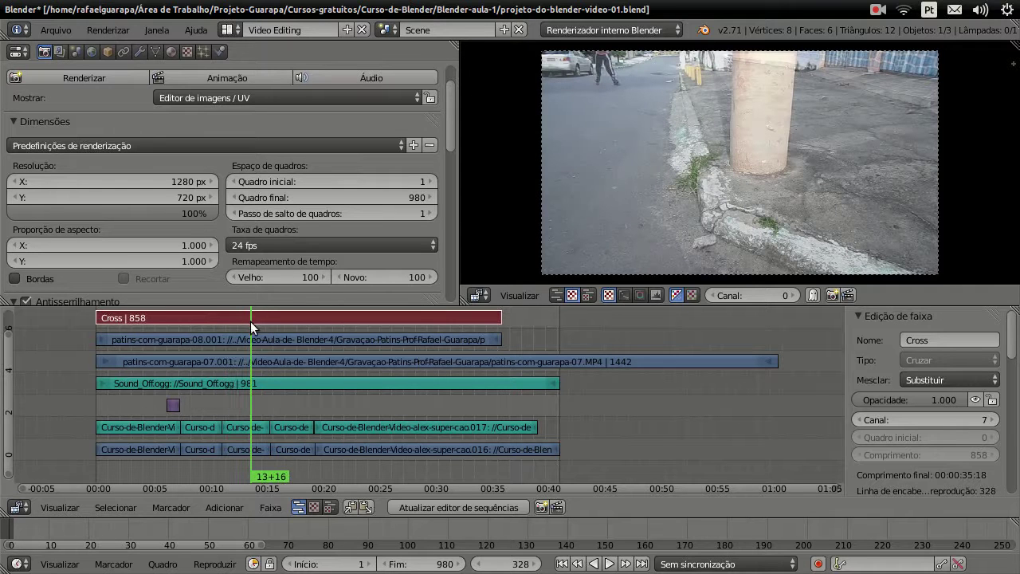
pyautogui.rightClick(264, 360)
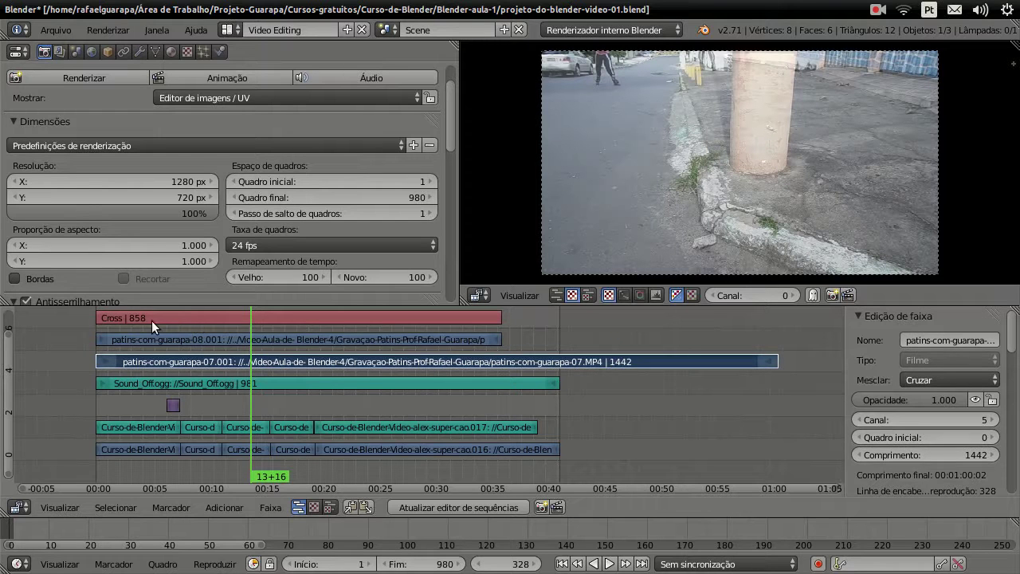
pyautogui.rightClick(132, 322)
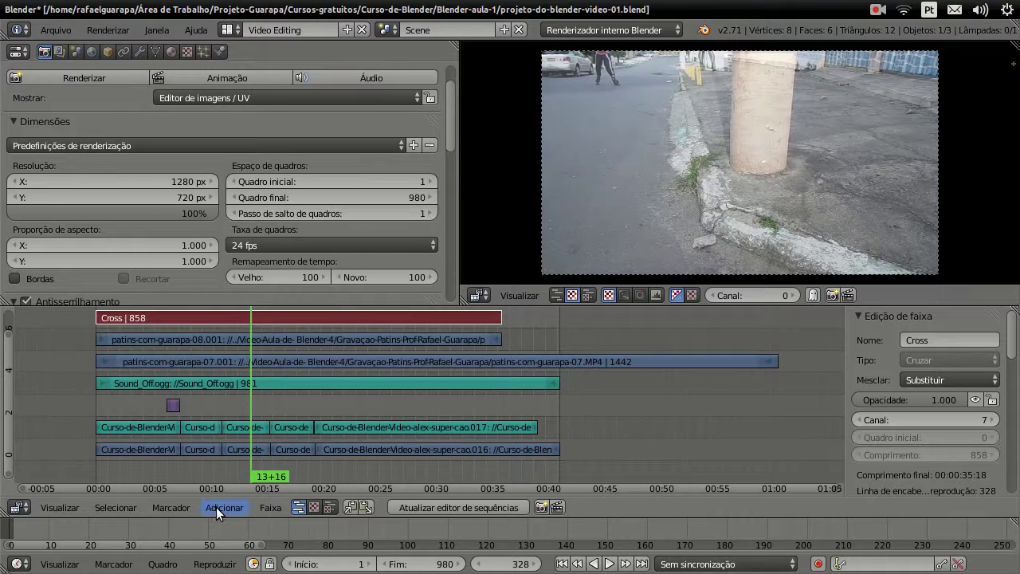
# Erase the Cross strip, then select 08.001 followed by 07.001.
pyautogui.press('x')
pyautogui.click(222, 313)
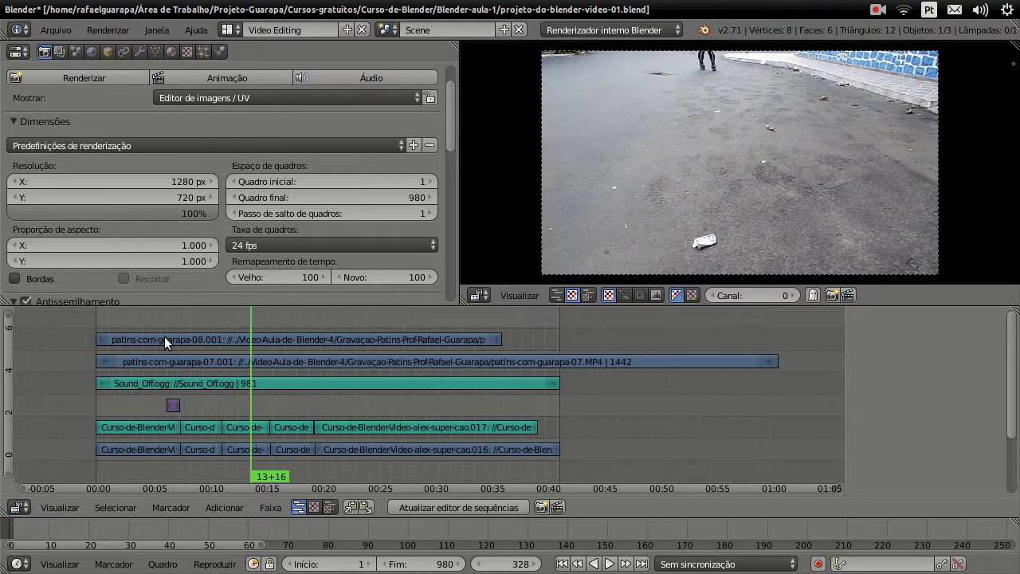
pyautogui.rightClick(164, 337)
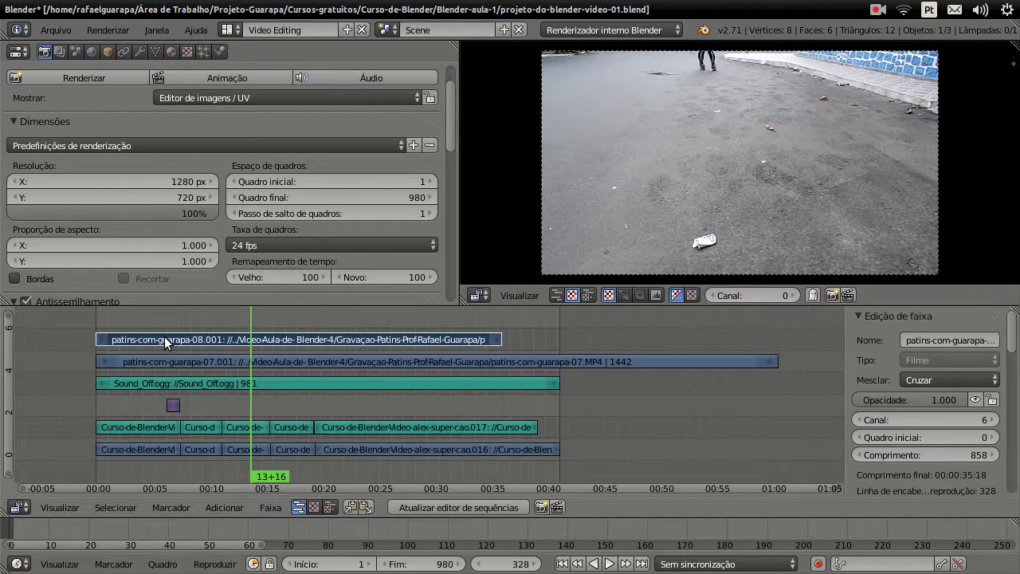
pyautogui.rightClick(231, 364)
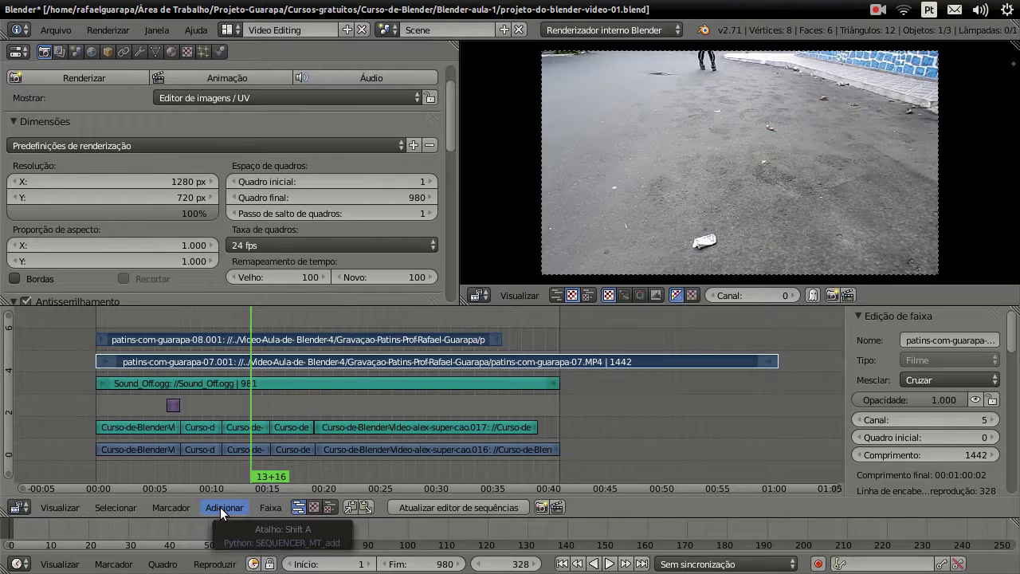
# Add a Cruzar transition from 08.001 into 07.001 and play it from frame 0 to frame 38.
pyautogui.click(220, 506)
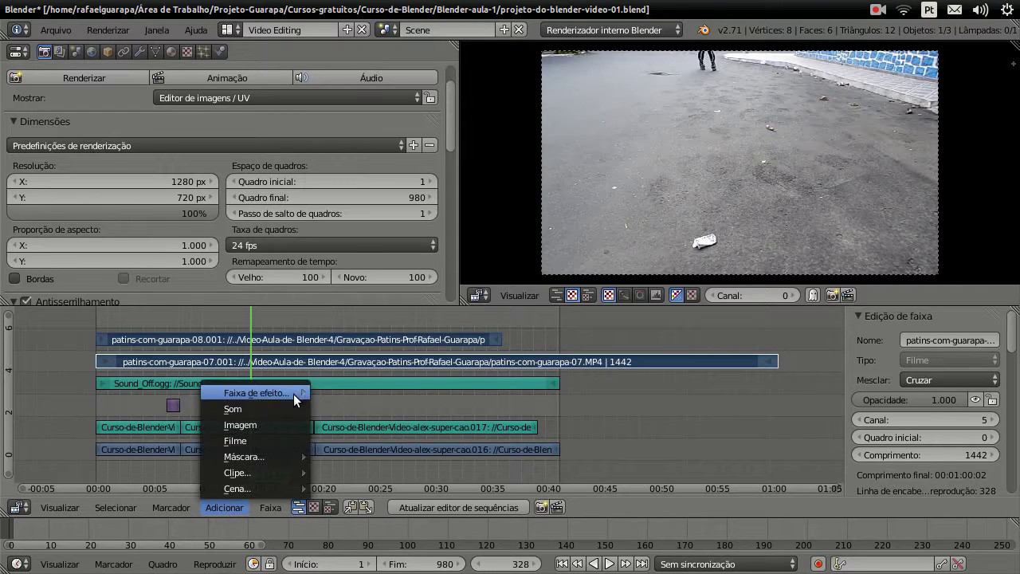
pyautogui.moveTo(293, 394)
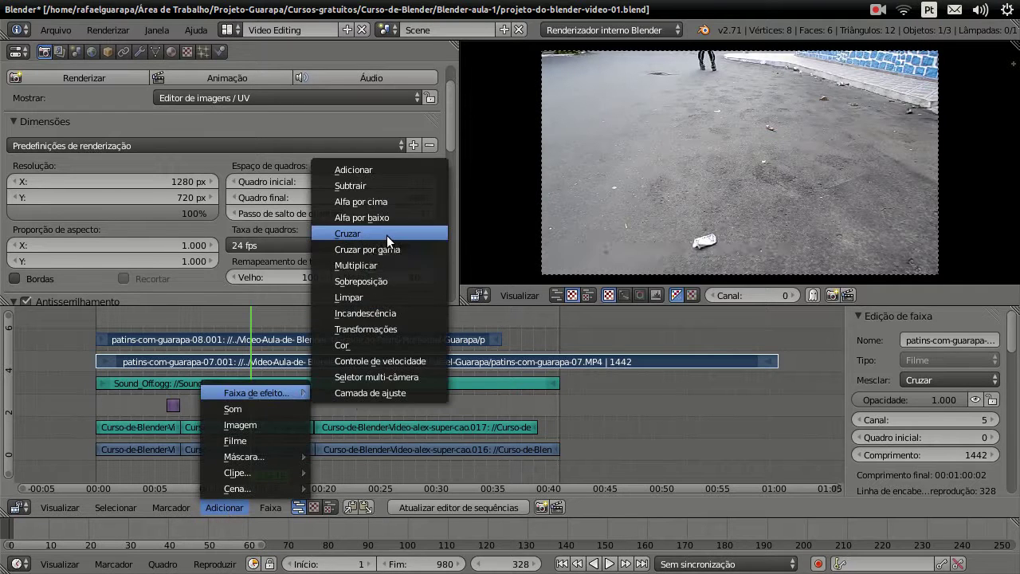
pyautogui.click(386, 235)
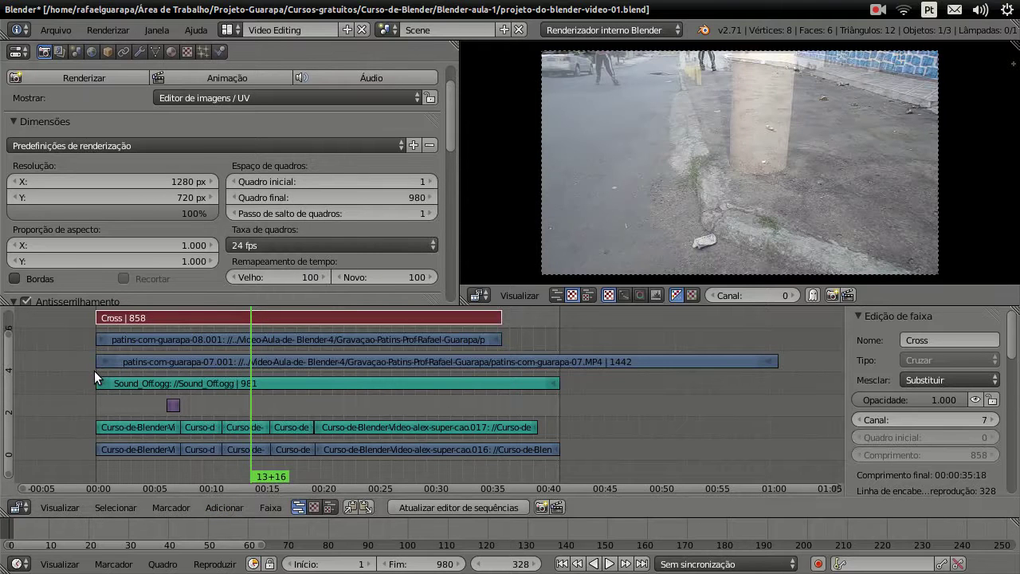
pyautogui.click(94, 371)
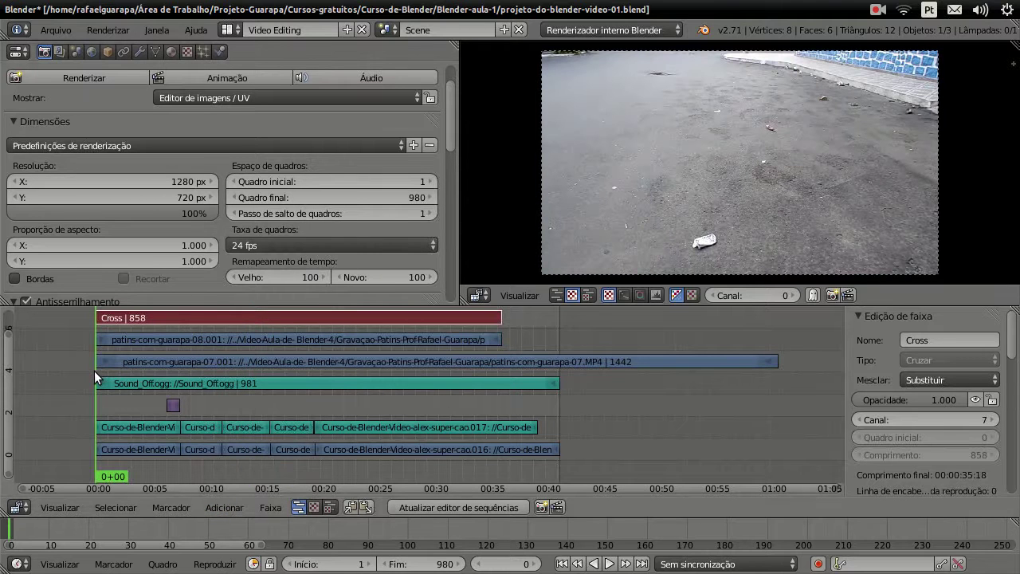
pyautogui.click(610, 564)
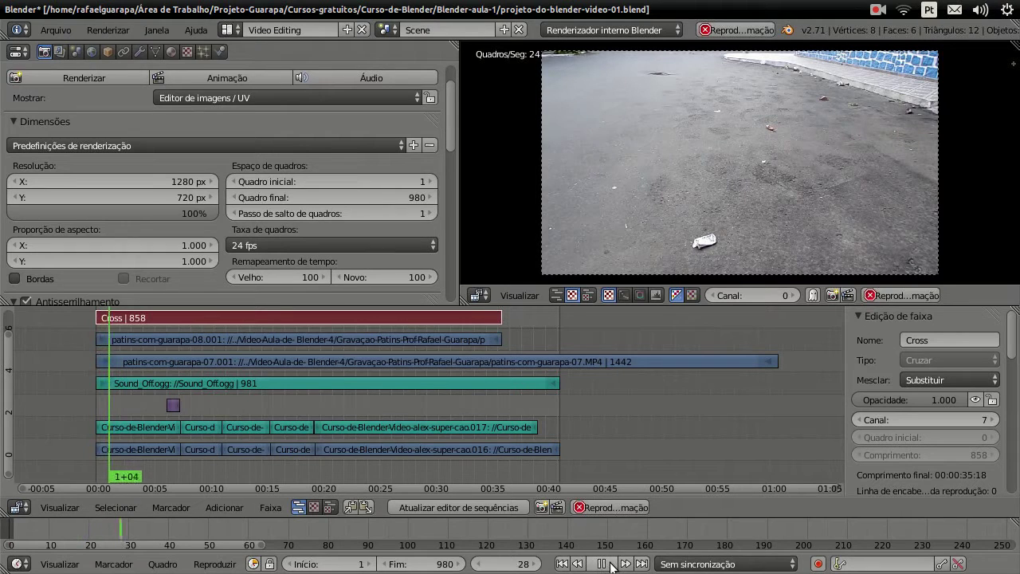
pyautogui.click(610, 564)
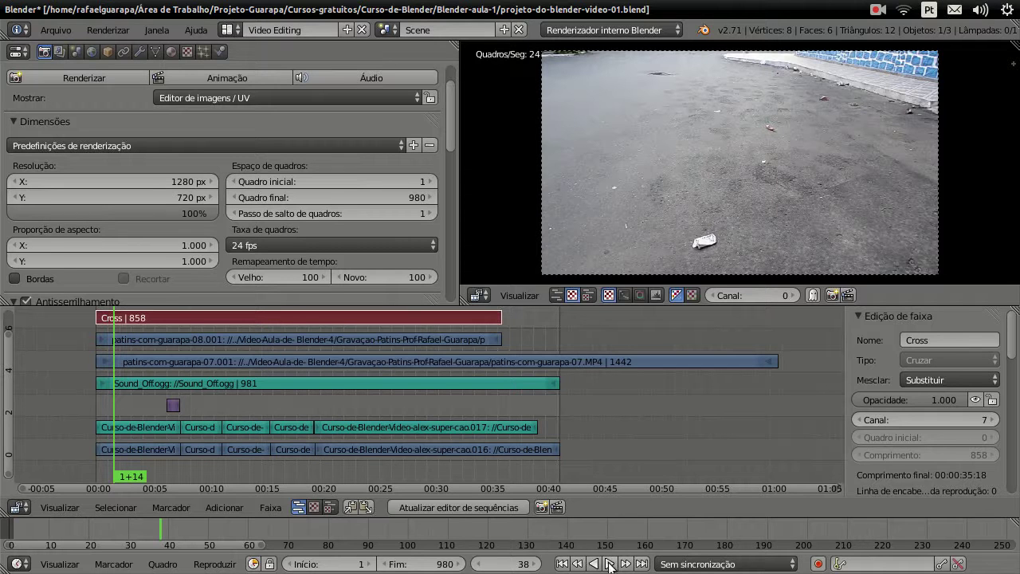
pyautogui.rightClick(302, 340)
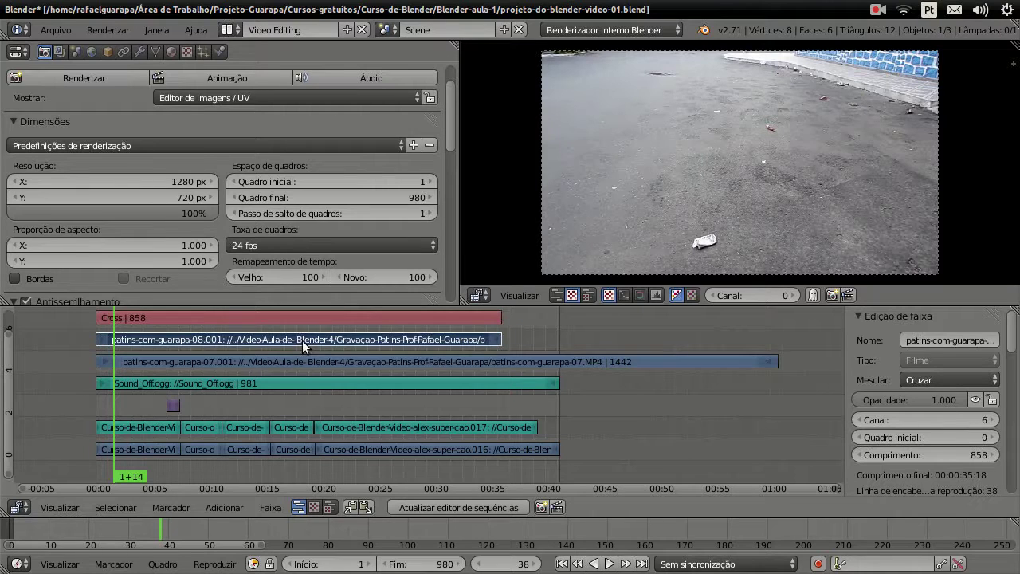
pyautogui.rightClick(302, 359)
pyautogui.rightClick(310, 341)
pyautogui.rightClick(312, 360)
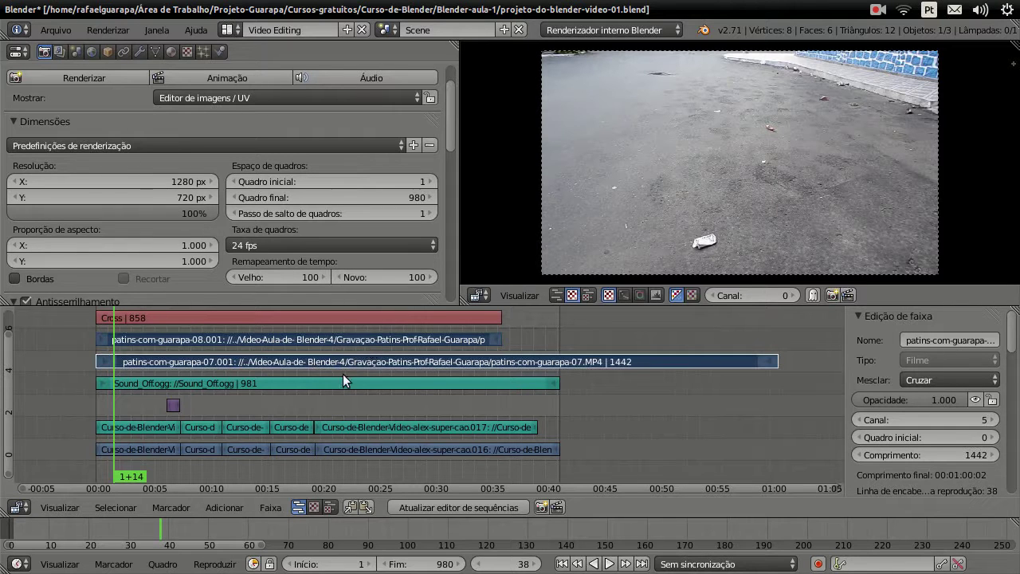
pyautogui.rightClick(345, 341)
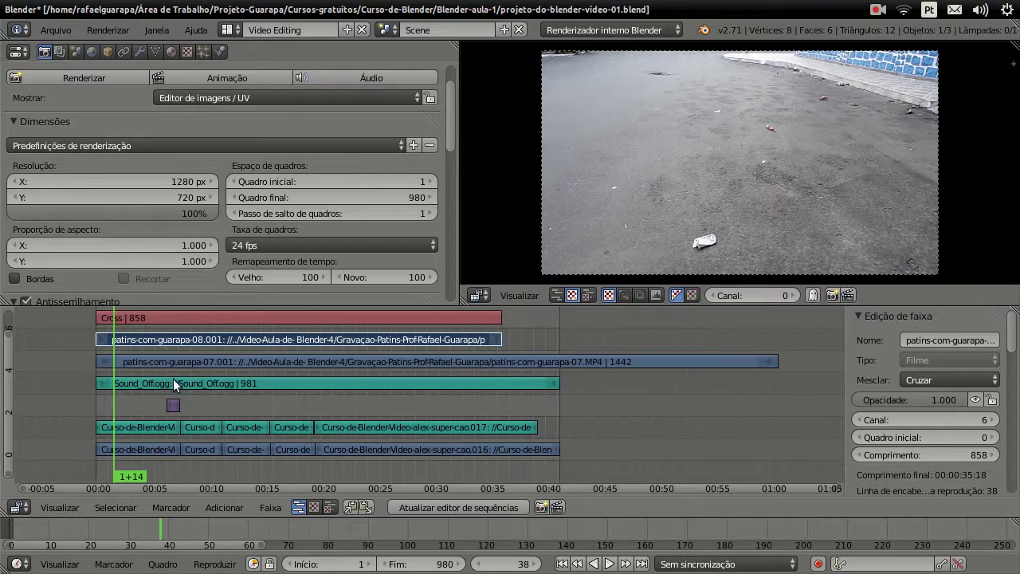
pyautogui.click(609, 564)
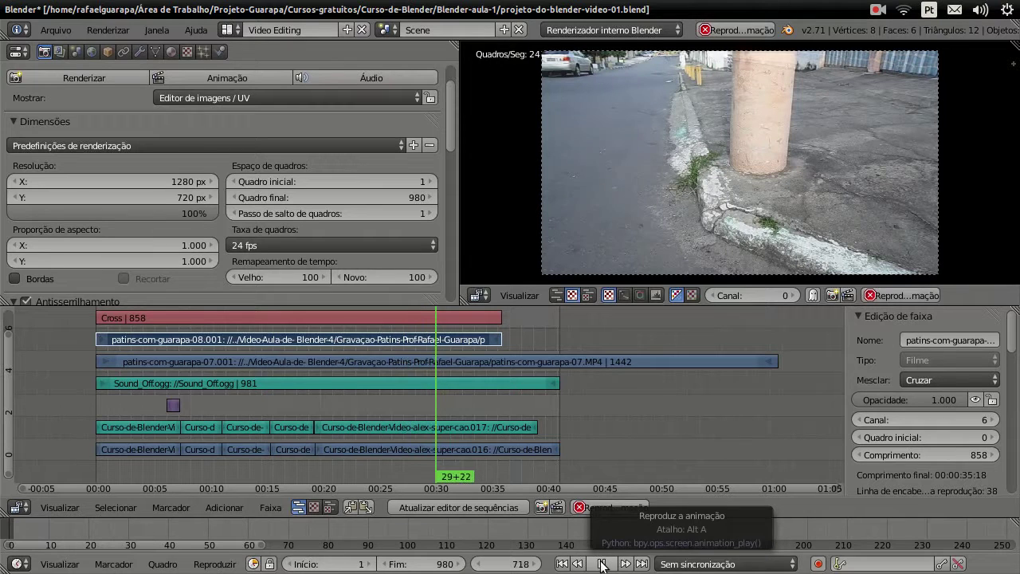
pyautogui.click(602, 564)
# Erase the existing Cross strip and move the playhead back to frame 15.
pyautogui.rightClick(186, 323)
pyautogui.press('x')
pyautogui.click(186, 322)
pyautogui.moveTo(153, 321); pyautogui.dragTo(102, 320)
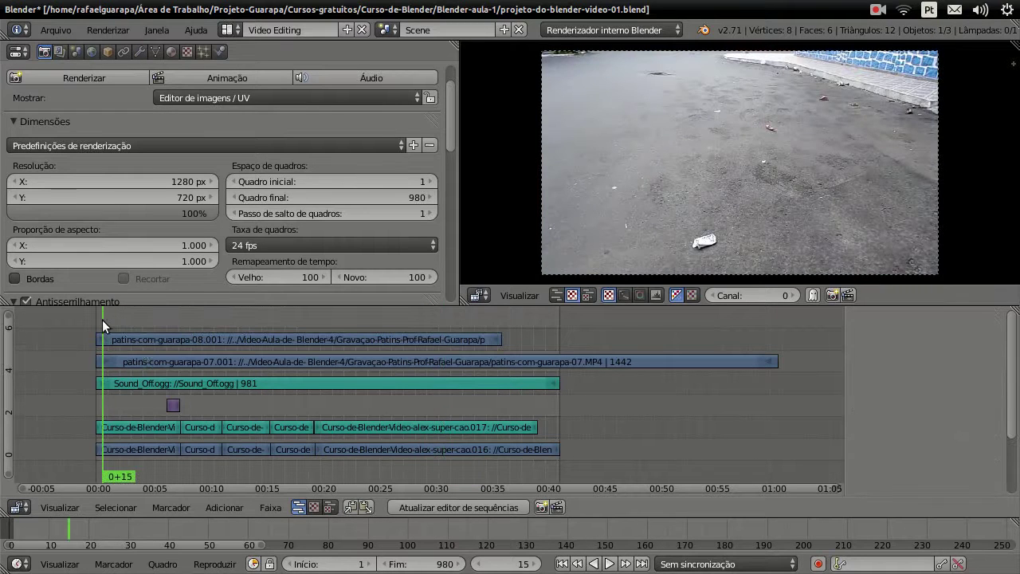
# Select 07.001 then 08.001 and add a Cruzar transition fading 07.001 into 08.001.
pyautogui.rightClick(147, 360)
pyautogui.rightClick(149, 342)
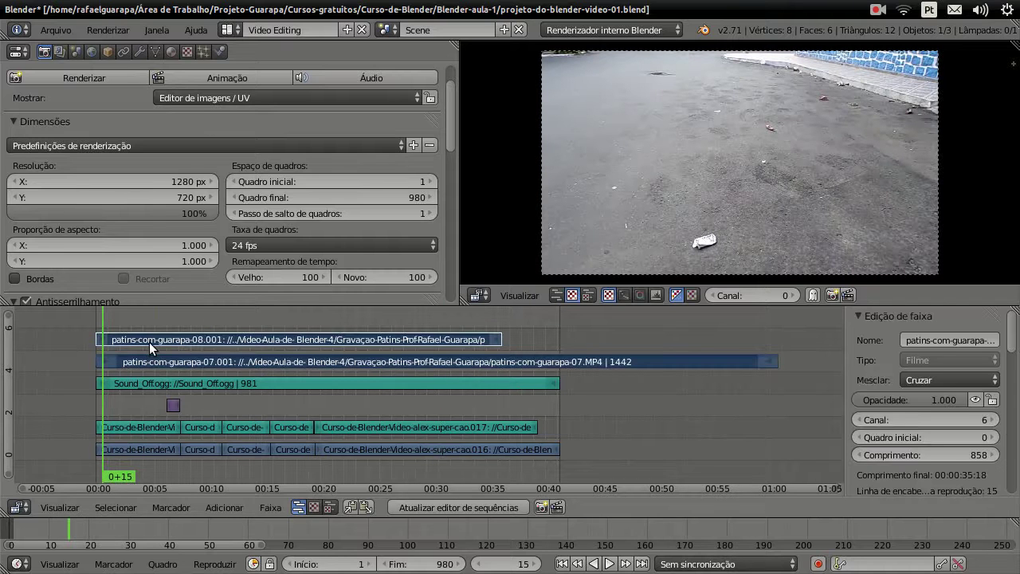
pyautogui.click(225, 507)
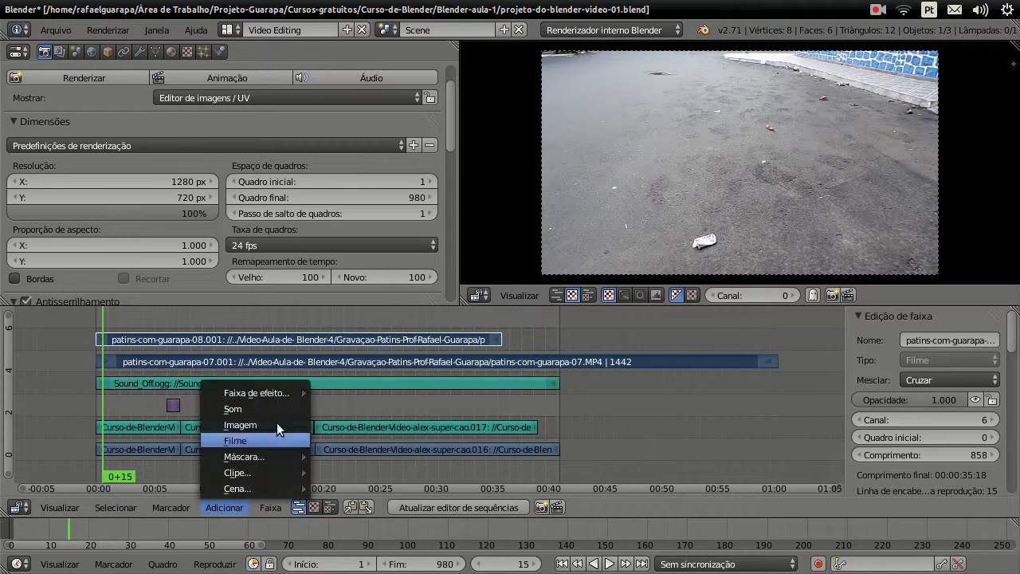
pyautogui.moveTo(278, 391)
pyautogui.click(363, 234)
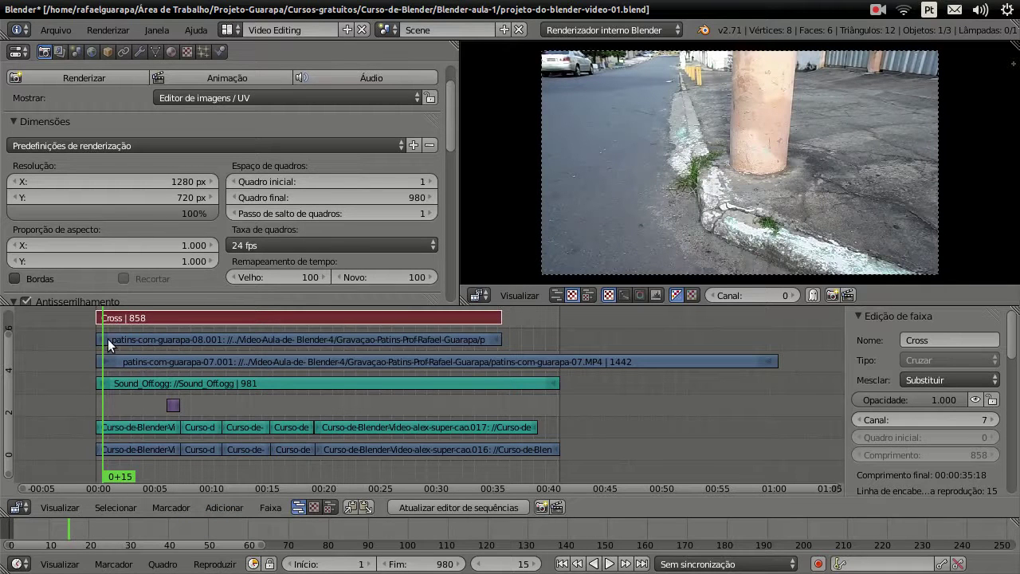
# Scrub the playhead from frame 72 forward to frame 404 to preview the footage.
pyautogui.moveTo(110, 340); pyautogui.dragTo(174, 351)
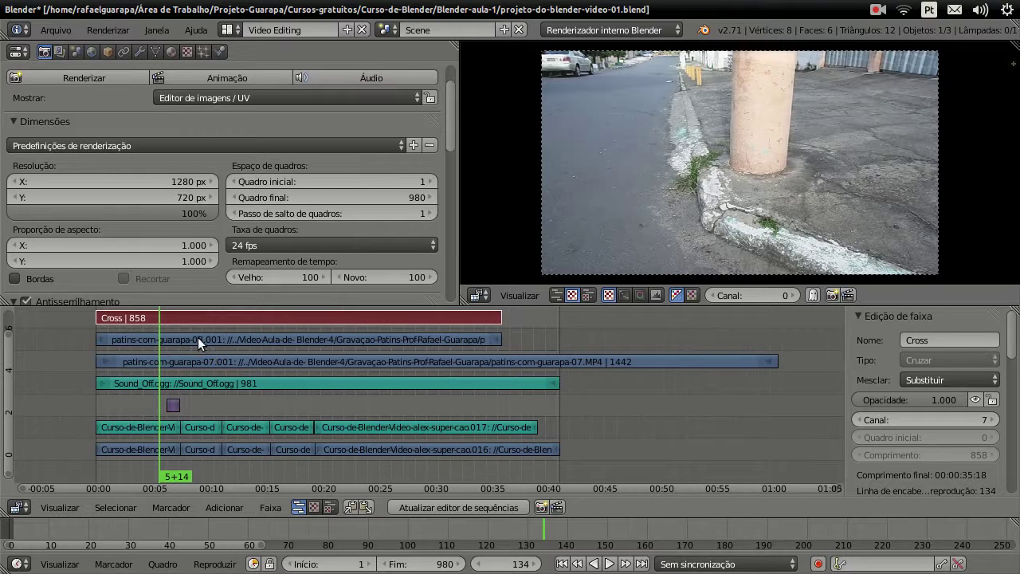
pyautogui.moveTo(162, 329); pyautogui.dragTo(259, 322)
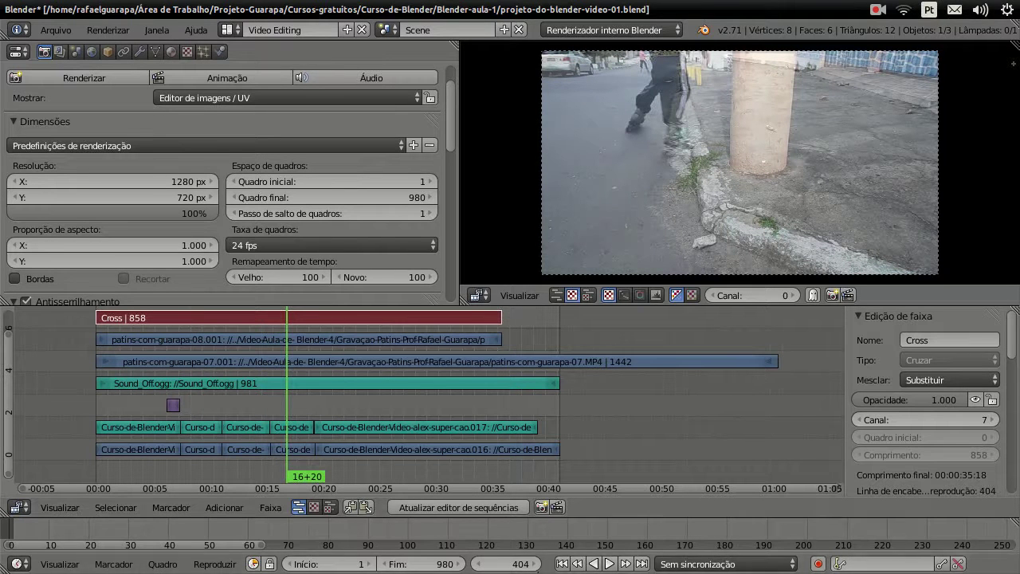
# Change the scene's Fim (End) frame to 2500 and scrub further along the sequence.
pyautogui.click(437, 563)
pyautogui.press('End')
pyautogui.write('2')
pyautogui.write('0')
pyautogui.press('Return')
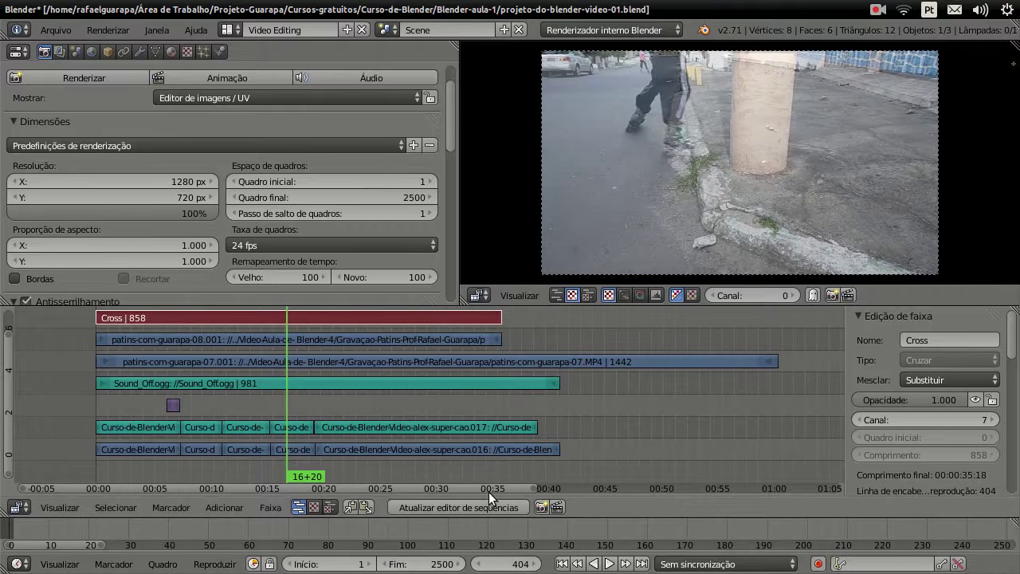
pyautogui.moveTo(475, 488); pyautogui.dragTo(571, 491)
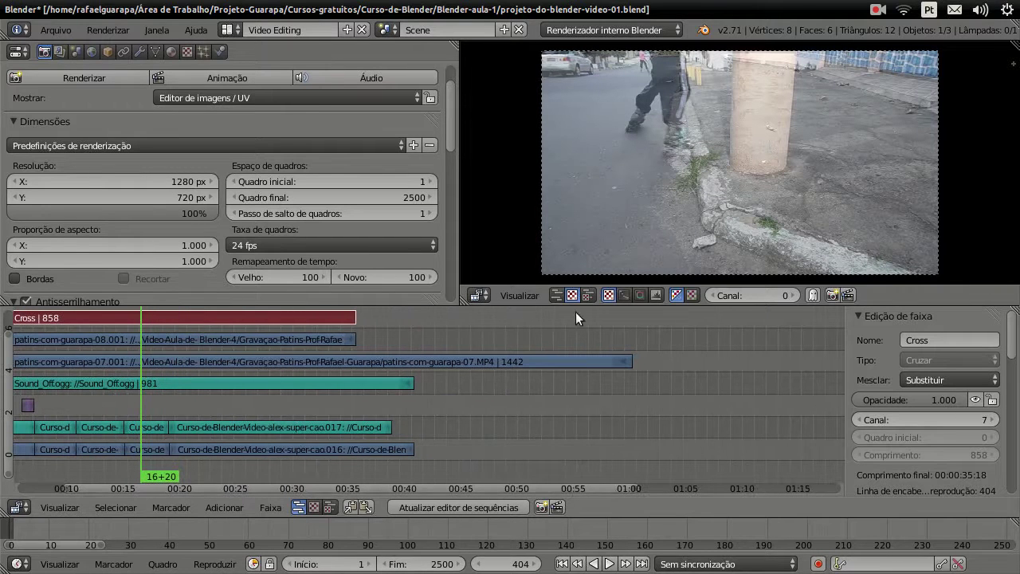
pyautogui.moveTo(363, 338)
pyautogui.mouseDown()
pyautogui.moveTo(462, 351)
pyautogui.moveTo(356, 351)
pyautogui.mouseUp()
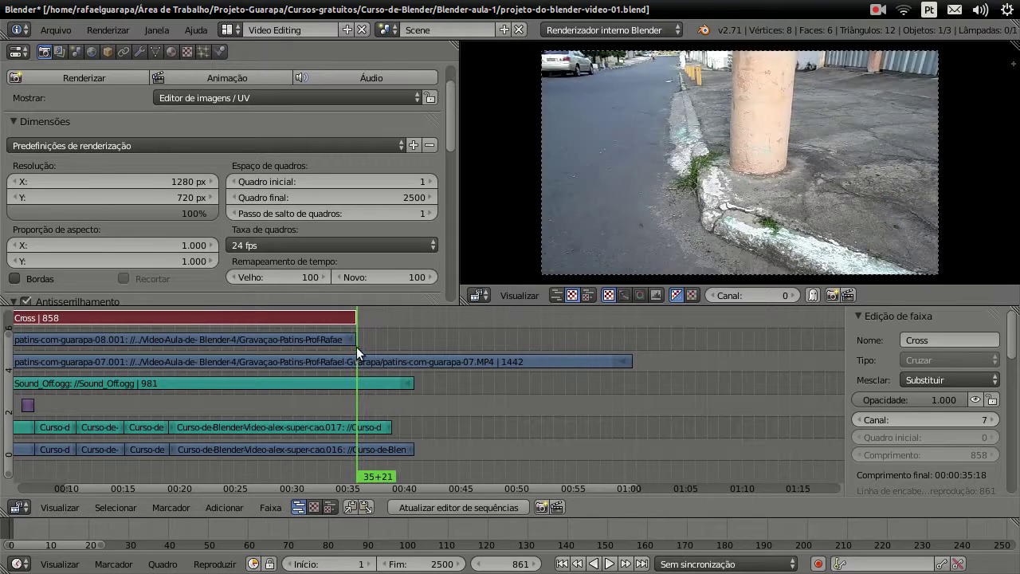
# Cut patins-com-guarapa-07 at frame 859, delete the trailing piece, and review the trimmed ending.
pyautogui.moveTo(356, 347); pyautogui.dragTo(355, 347)
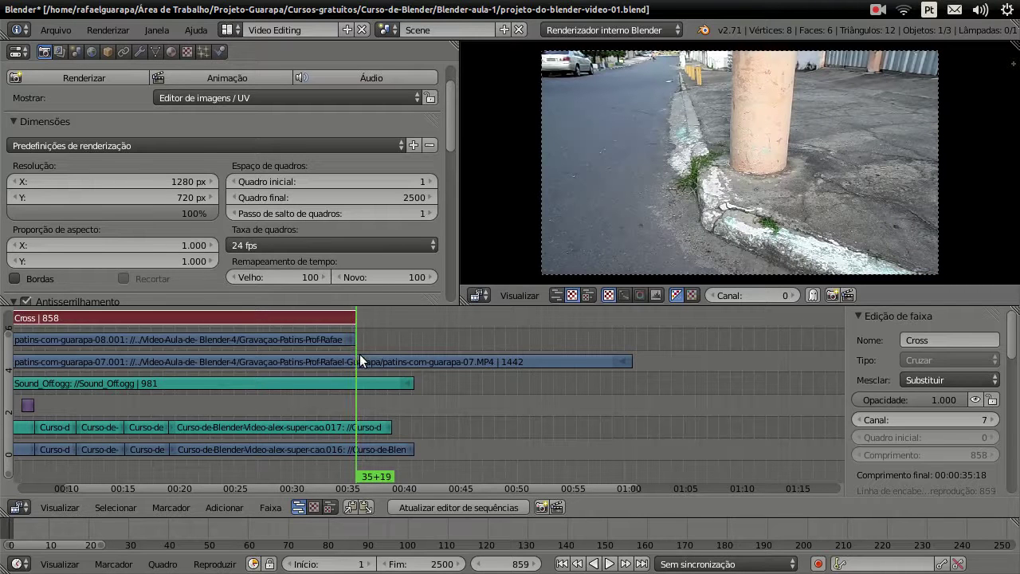
pyautogui.rightClick(360, 357)
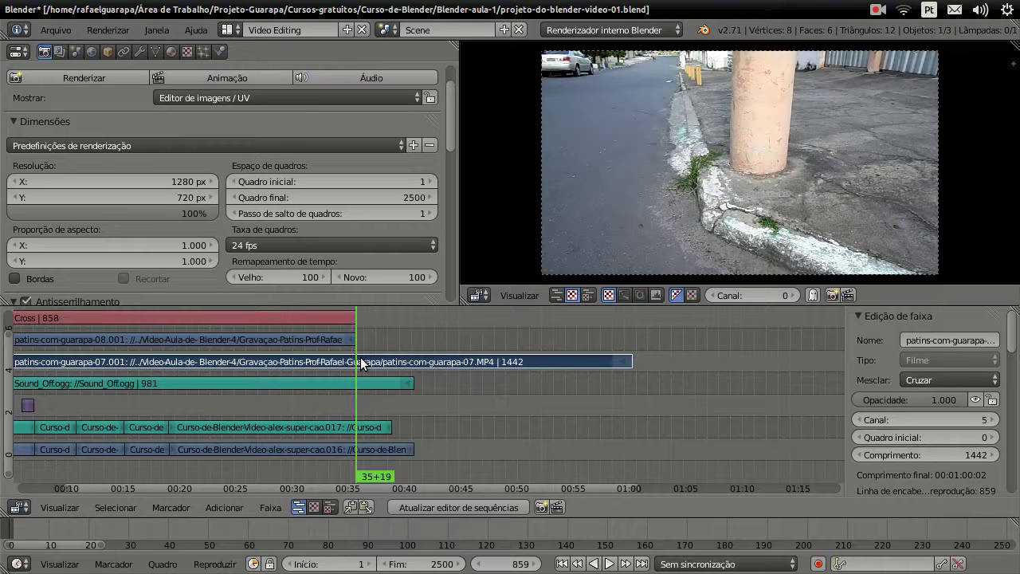
pyautogui.press('k')
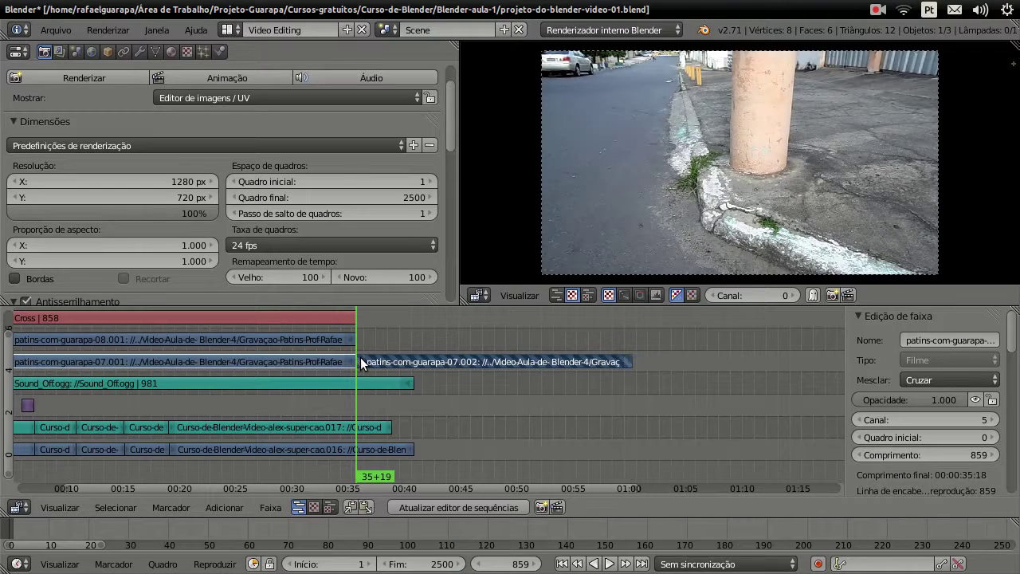
pyautogui.press('x')
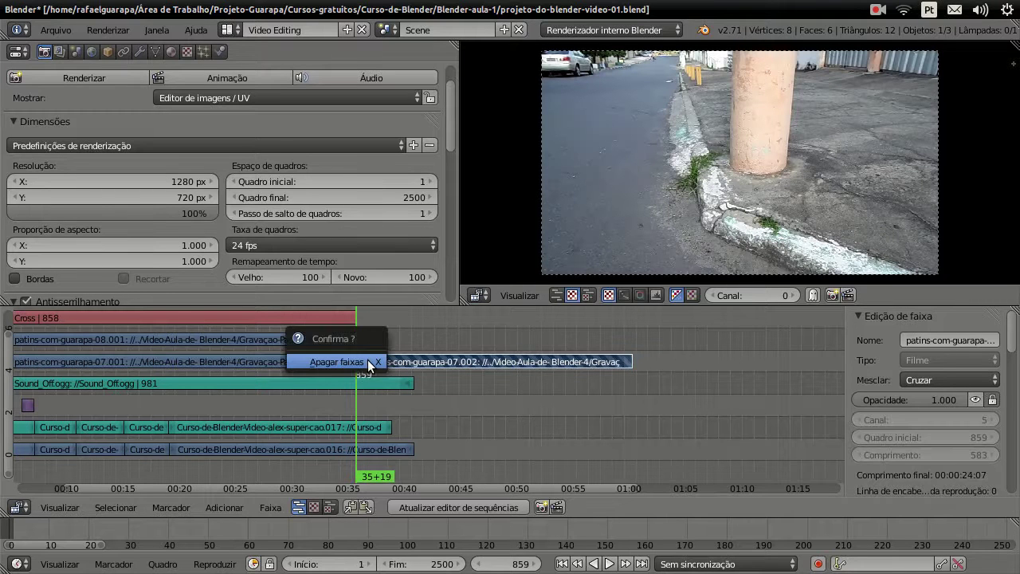
pyautogui.click(368, 363)
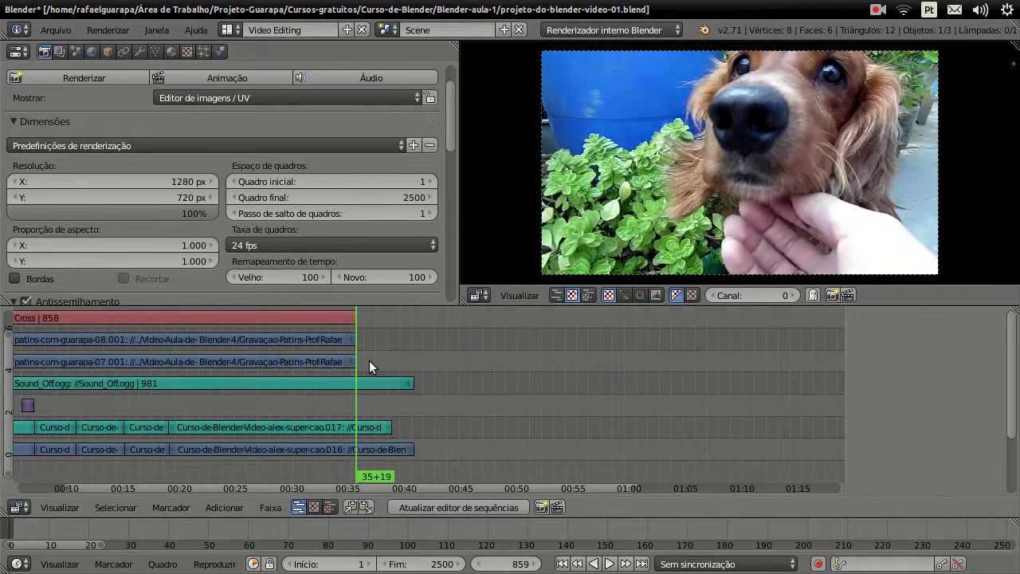
pyautogui.moveTo(359, 359)
pyautogui.mouseDown()
pyautogui.moveTo(265, 356)
pyautogui.moveTo(277, 347)
pyautogui.mouseUp()
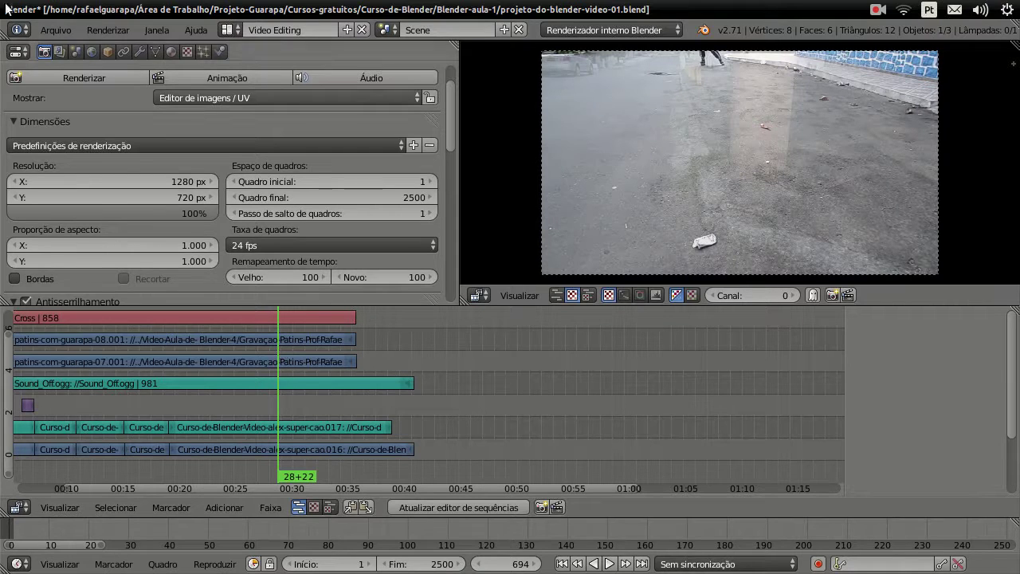
pyautogui.click(55, 30)
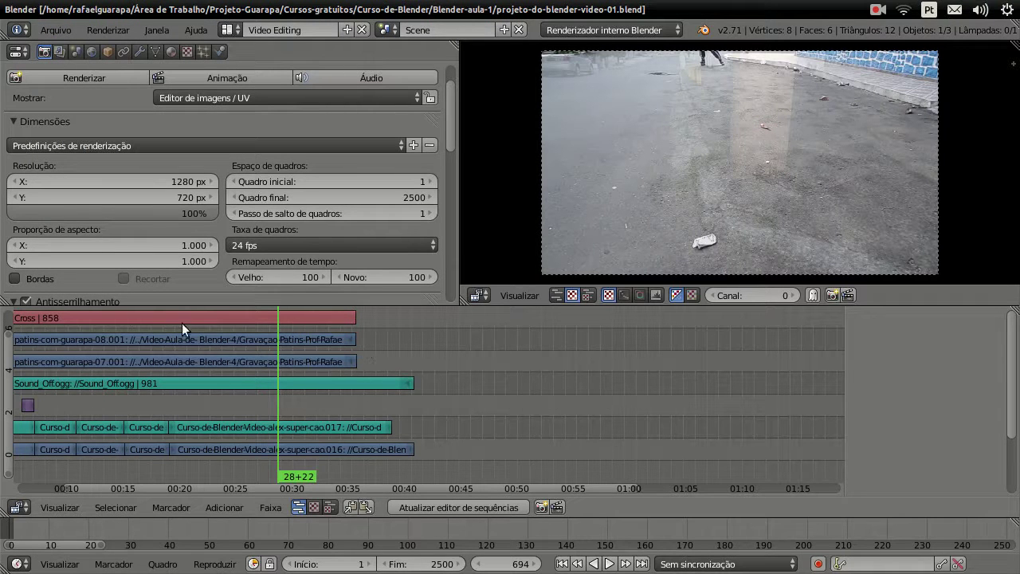
pyautogui.moveTo(6, 335)
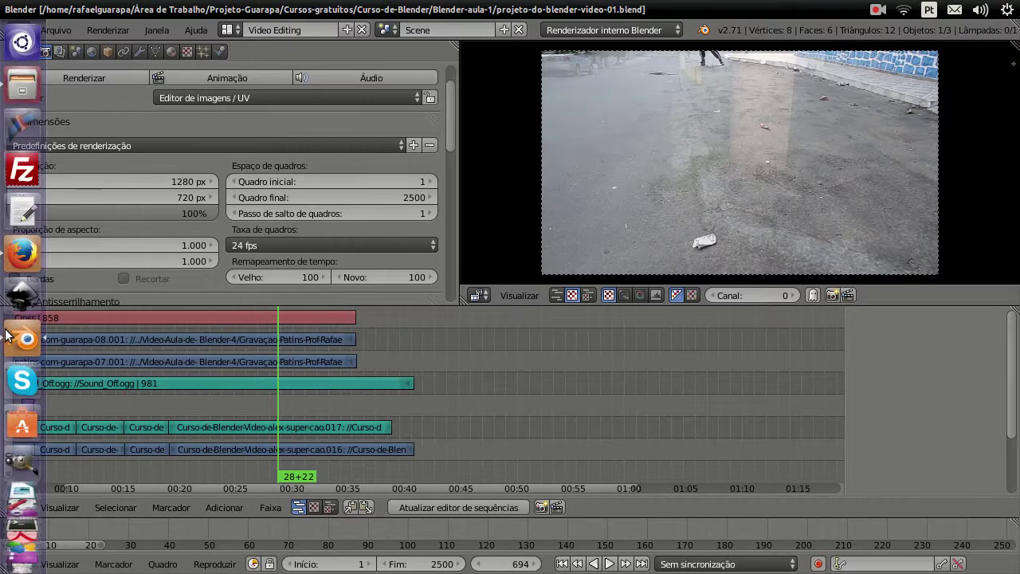
# Select patins-com-guarapa-05.MP4 in the skating recordings folder in Files, then return to Blender.
pyautogui.click(26, 93)
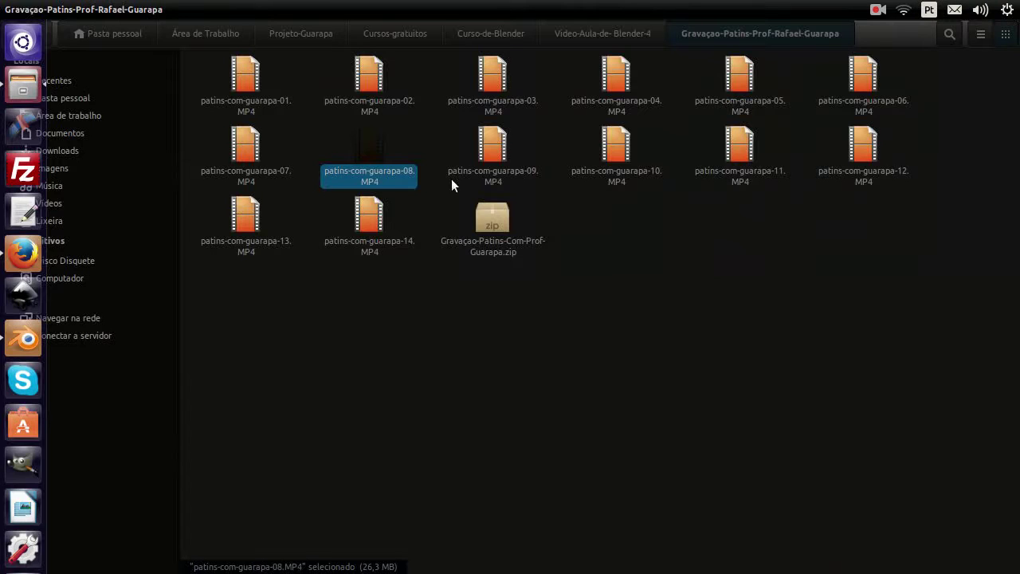
pyautogui.click(499, 95)
pyautogui.click(663, 257)
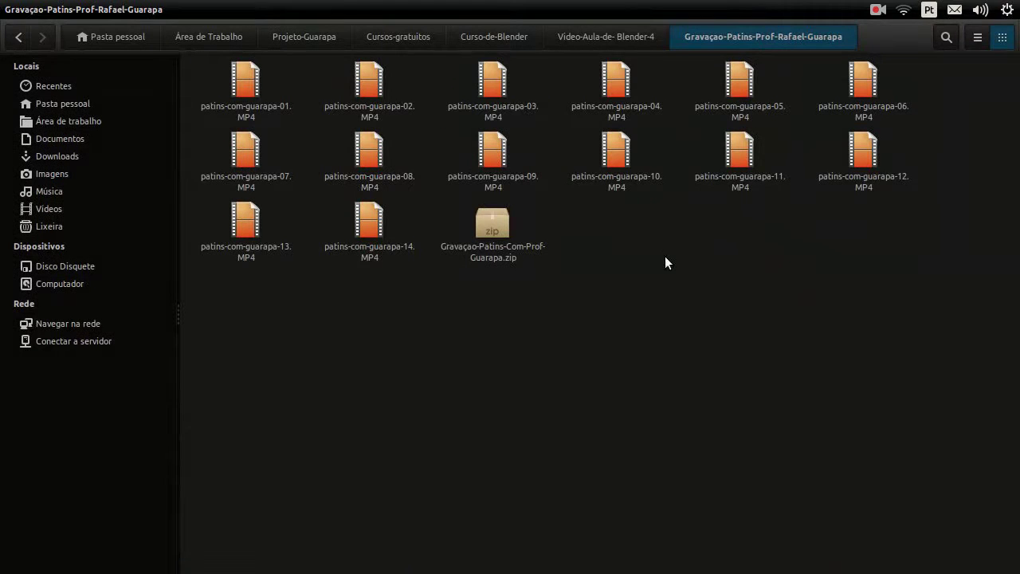
pyautogui.click(618, 101)
pyautogui.press('Right')
pyautogui.press('Left')
pyautogui.press('Right')
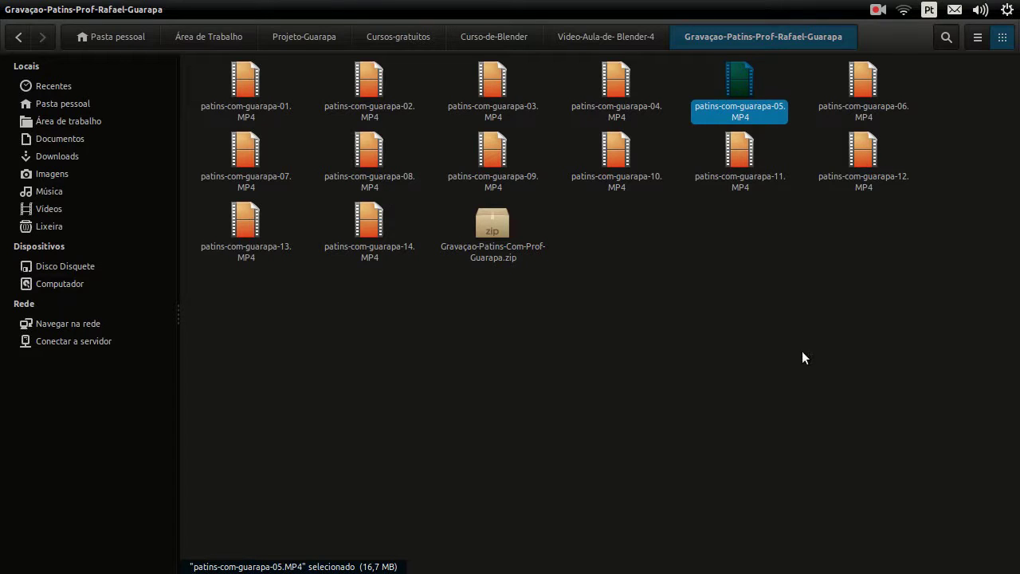
pyautogui.moveTo(2, 291)
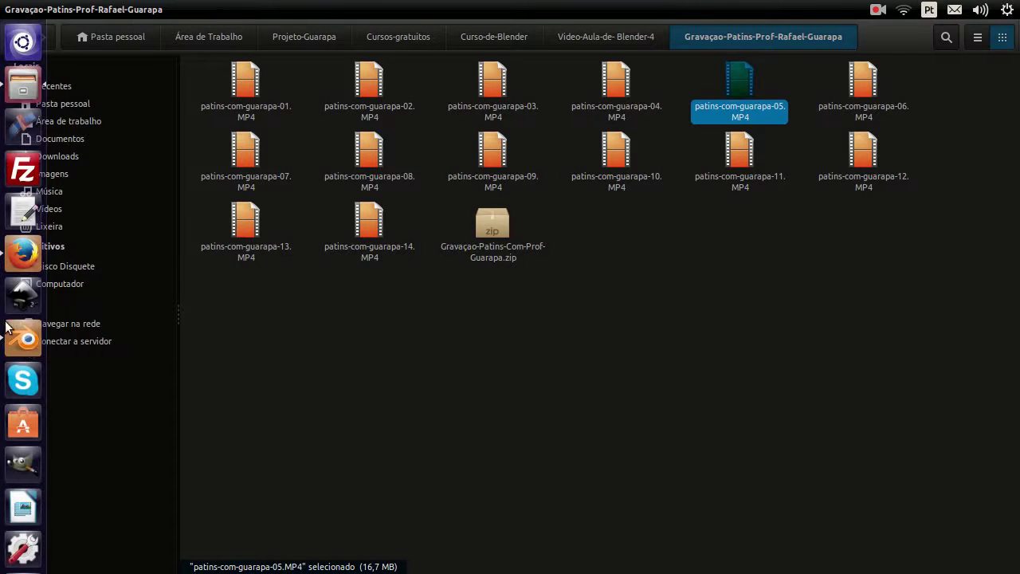
pyautogui.click(24, 339)
# Select the small photo strip on channel 3 and show its Strip properties.
pyautogui.moveTo(358, 350); pyautogui.dragTo(333, 350)
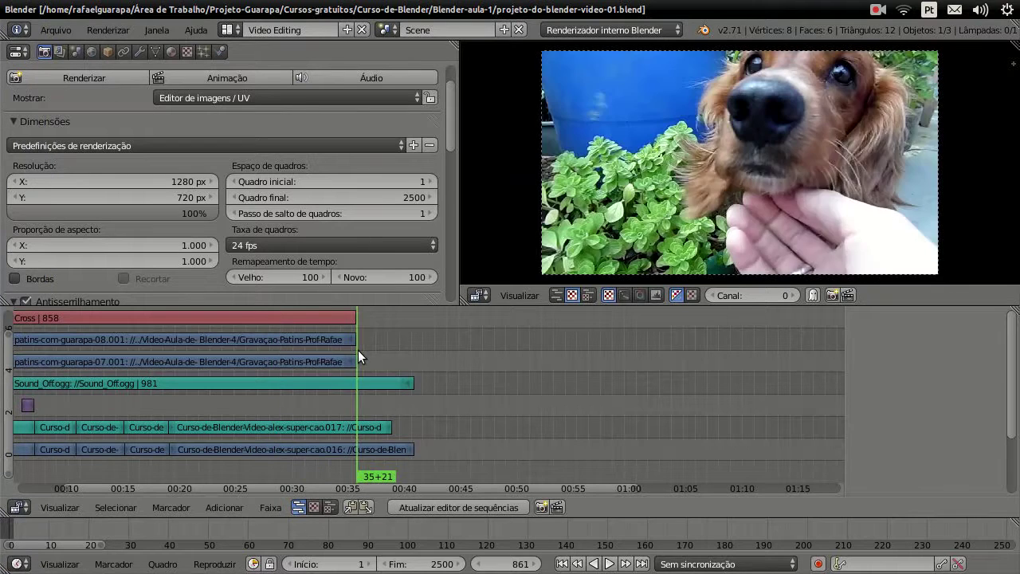
pyautogui.press('Down')
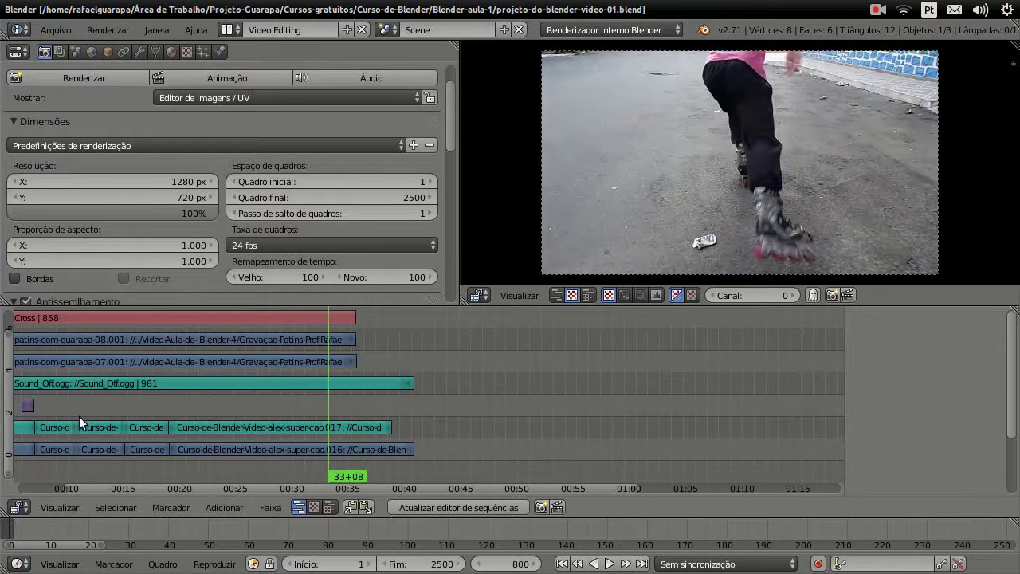
pyautogui.rightClick(28, 408)
pyautogui.press('n')
pyautogui.scroll(5, 163, 411)
pyautogui.scroll(-2, 163, 412)
pyautogui.scroll(-3, 163, 421)
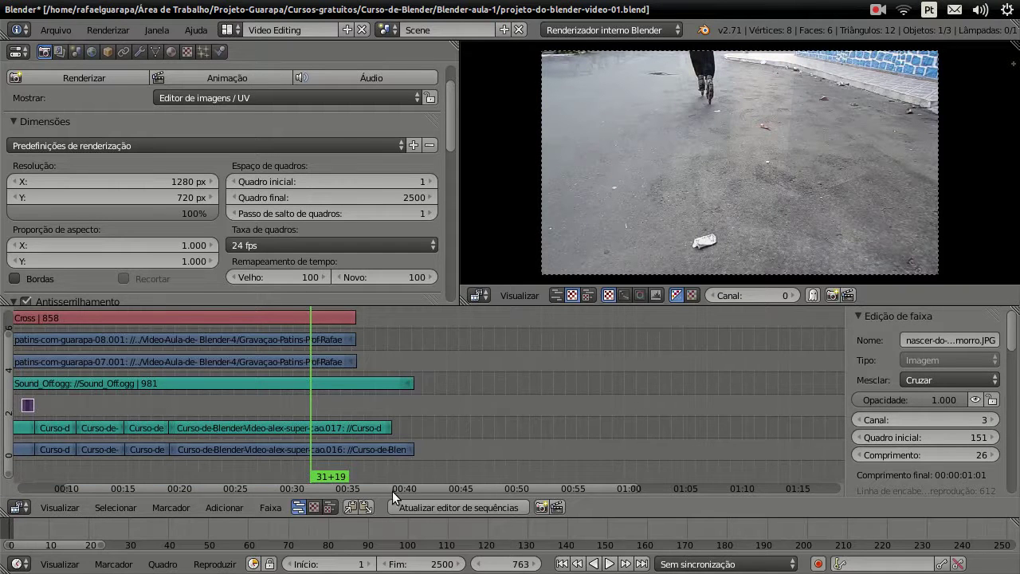
pyautogui.hscroll(-4, 392, 491)
pyautogui.hscroll(-5, 328, 492)
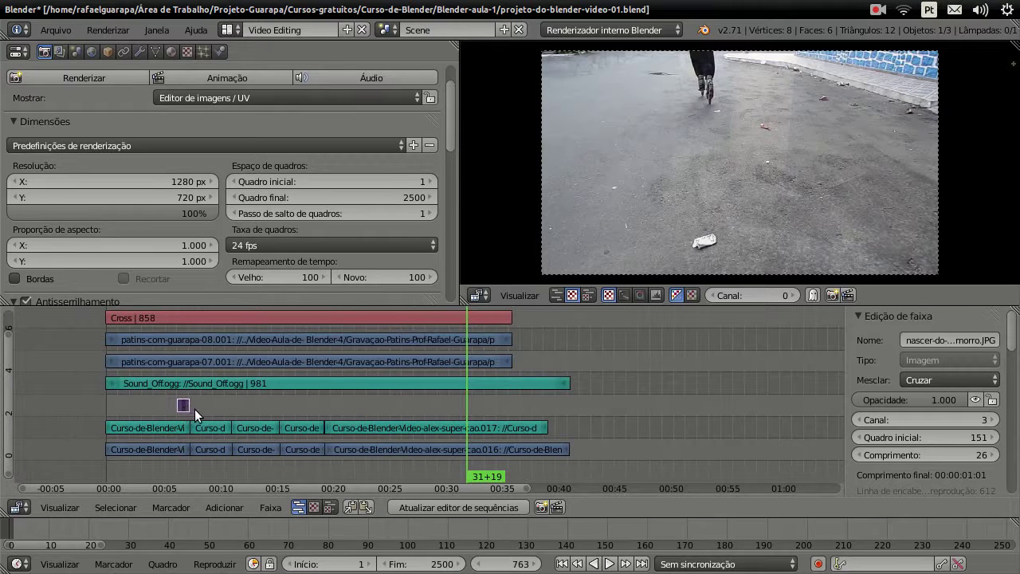
# Move the photo strip to channel 6, starting at frame 1045.
pyautogui.press('g')
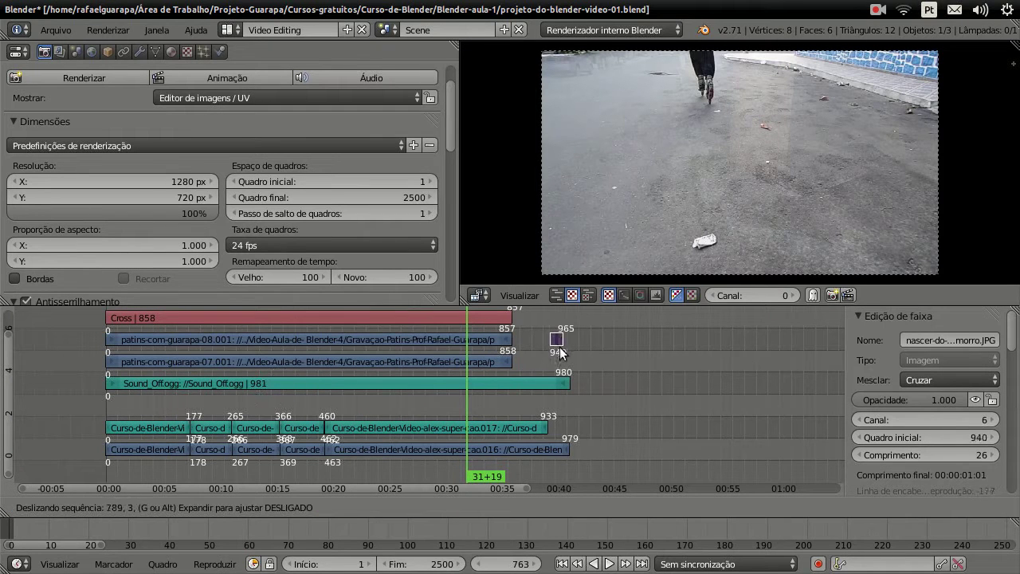
pyautogui.click(605, 332)
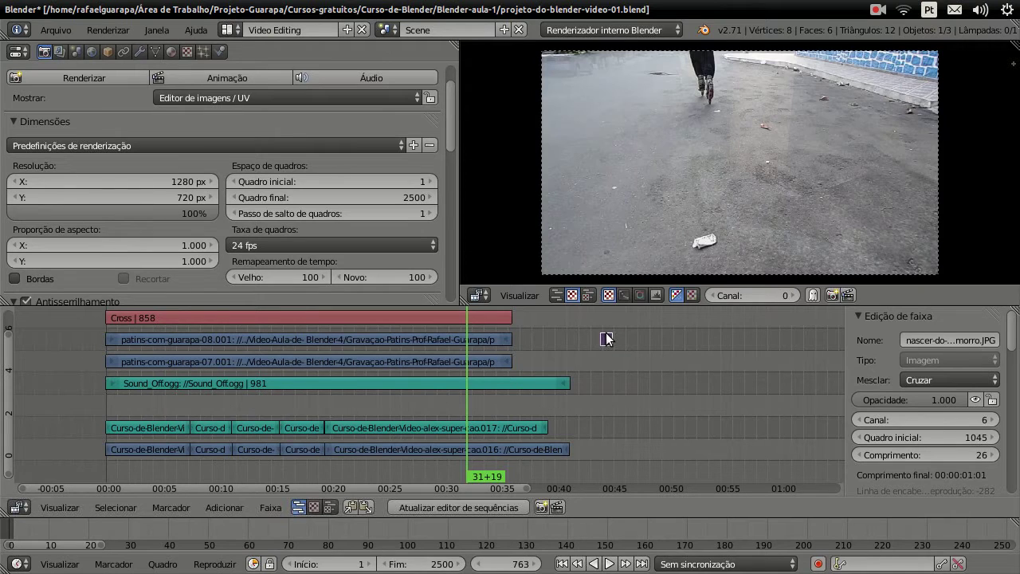
pyautogui.click(598, 318)
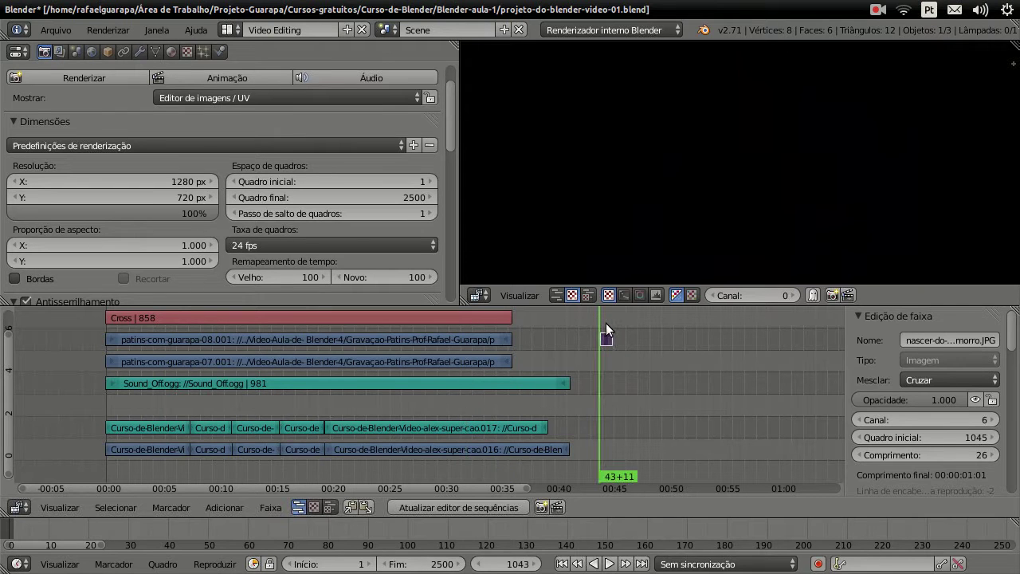
pyautogui.press('F12')
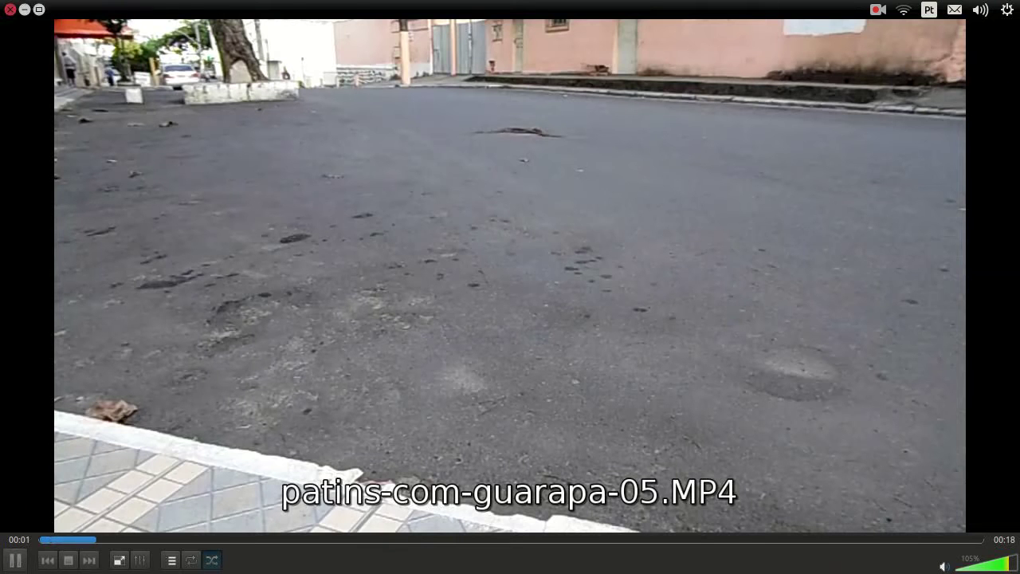
# Review clip 05 in VLC with the audio muted, scrubbing between 00:04 and 00:09, then close VLC.
pyautogui.press('space')
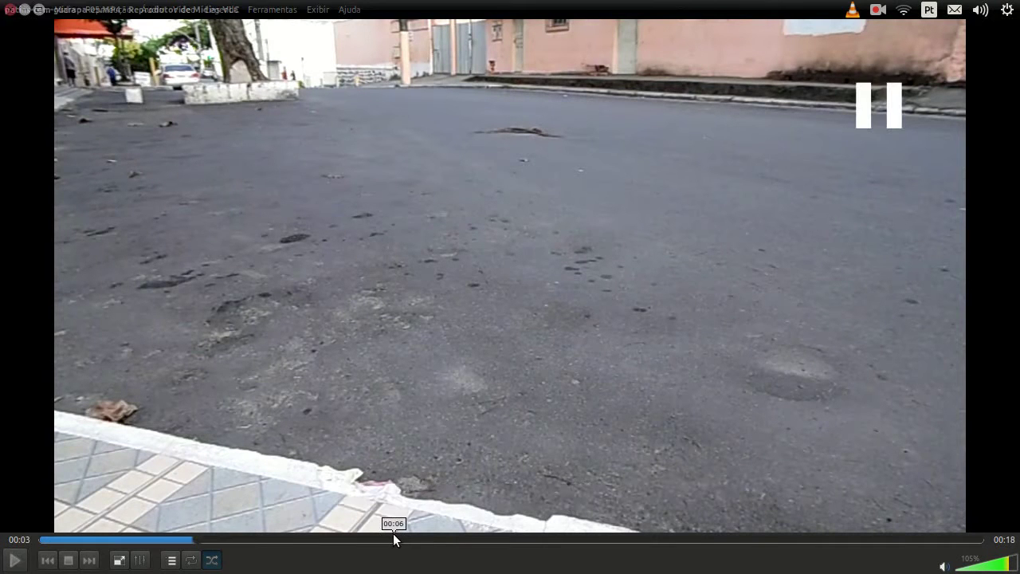
pyautogui.moveTo(341, 541); pyautogui.dragTo(502, 540)
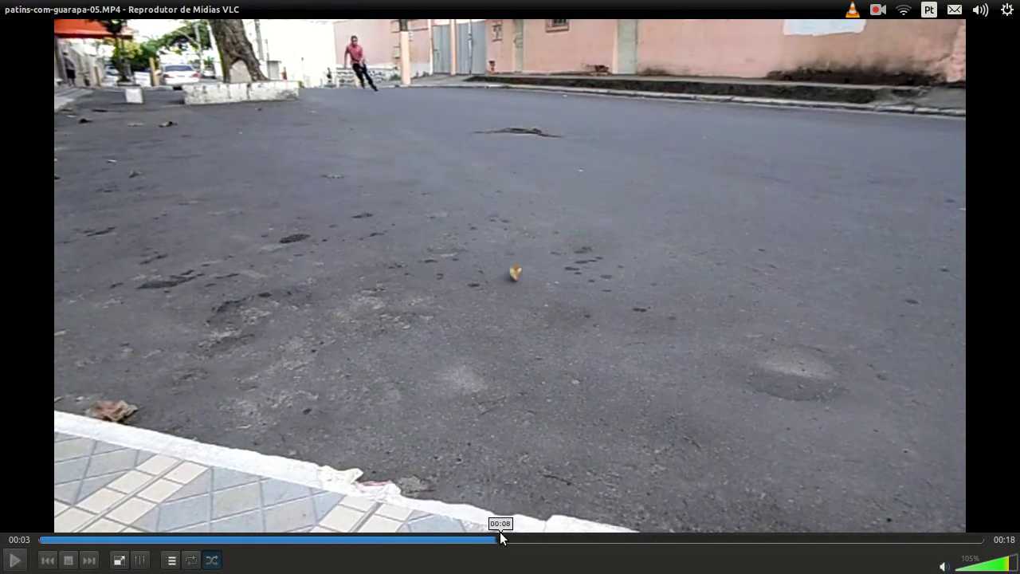
pyautogui.click(283, 540)
pyautogui.click(943, 566)
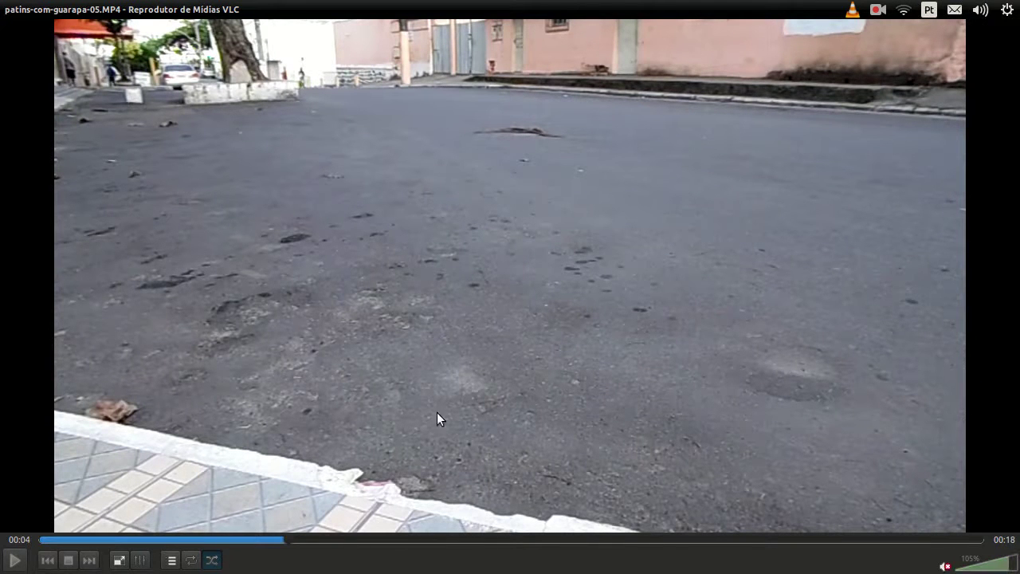
pyautogui.press('space')
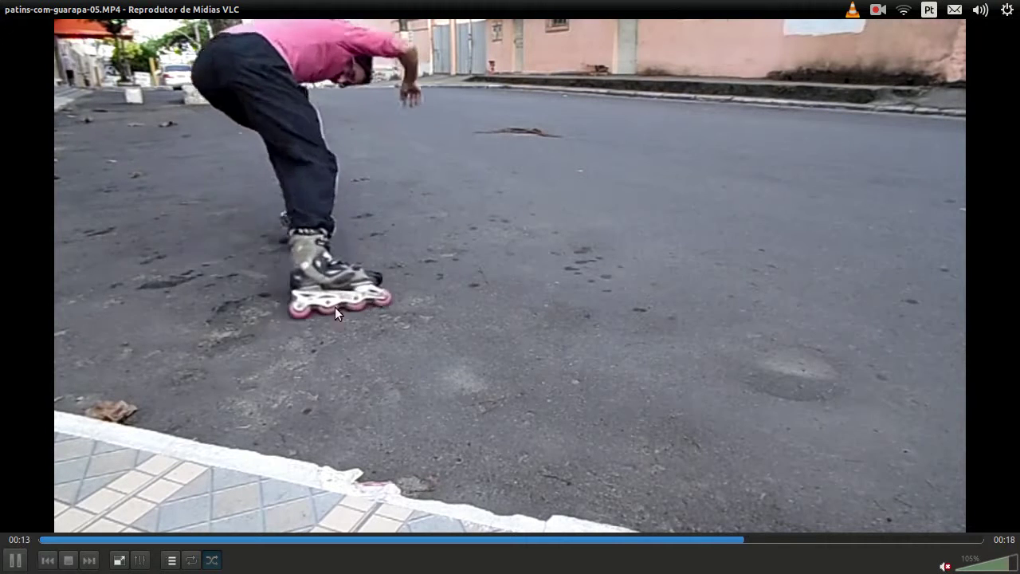
pyautogui.press('space')
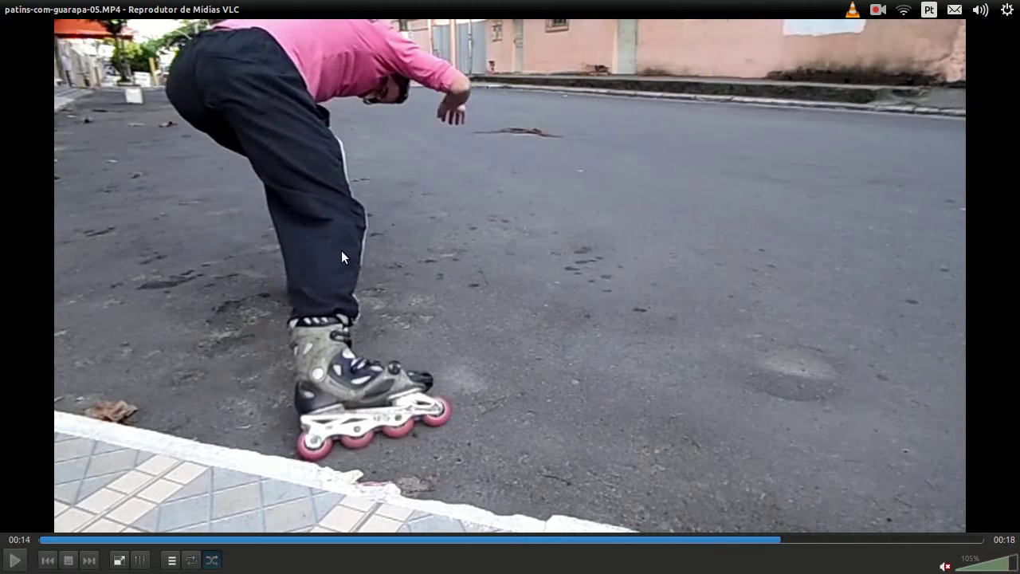
pyautogui.moveTo(574, 539)
pyautogui.mouseDown()
pyautogui.moveTo(516, 539)
pyautogui.moveTo(720, 533)
pyautogui.mouseUp()
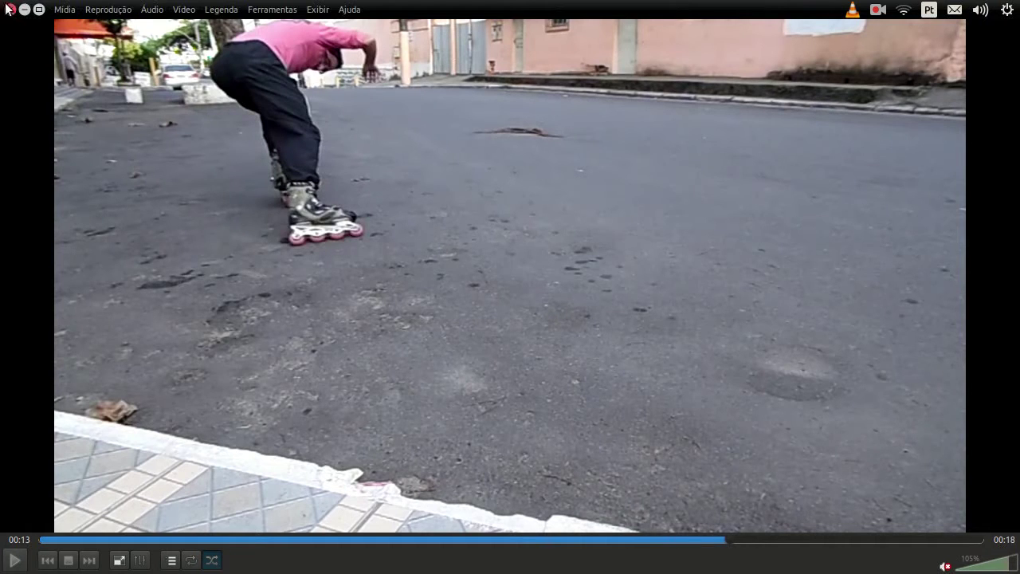
pyautogui.click(9, 10)
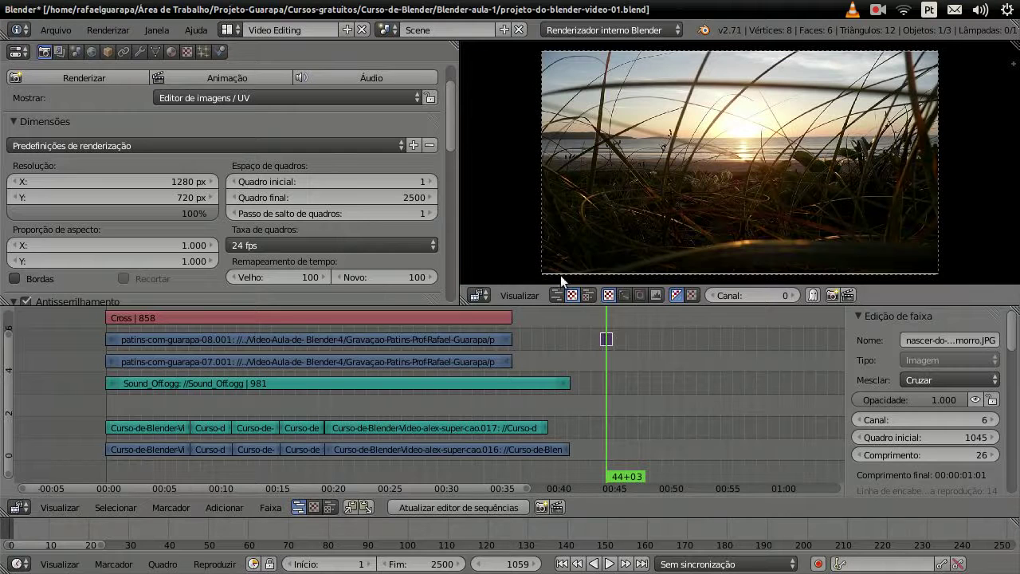
# Drag patins-com-guarapa-05.MP4 from Files into Blender's sequencer as movie and sound strips.
pyautogui.click(21, 107)
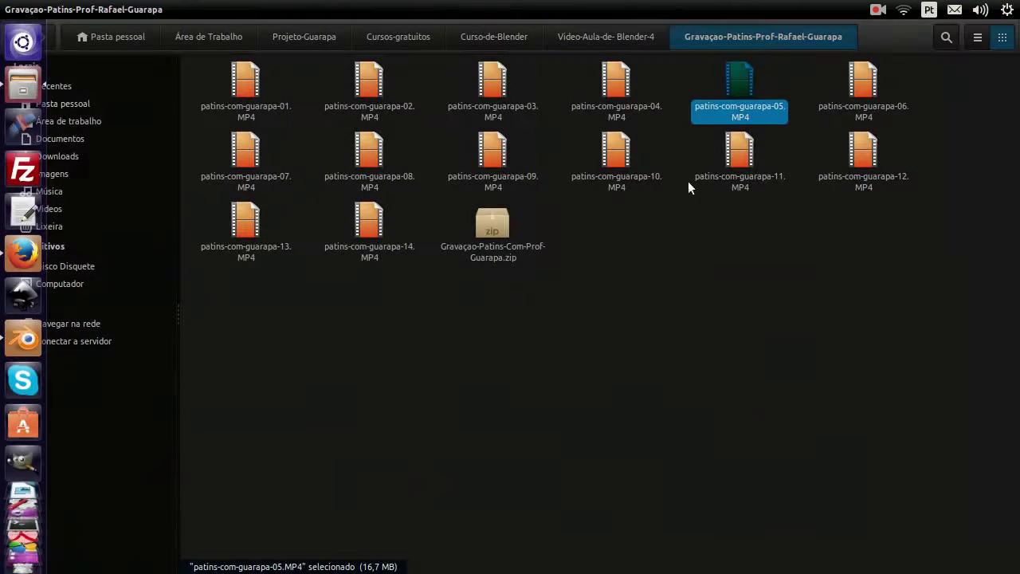
pyautogui.moveTo(739, 120)
pyautogui.mouseDown()
pyautogui.moveTo(785, 168)
pyautogui.moveTo(687, 456)
pyautogui.mouseUp()
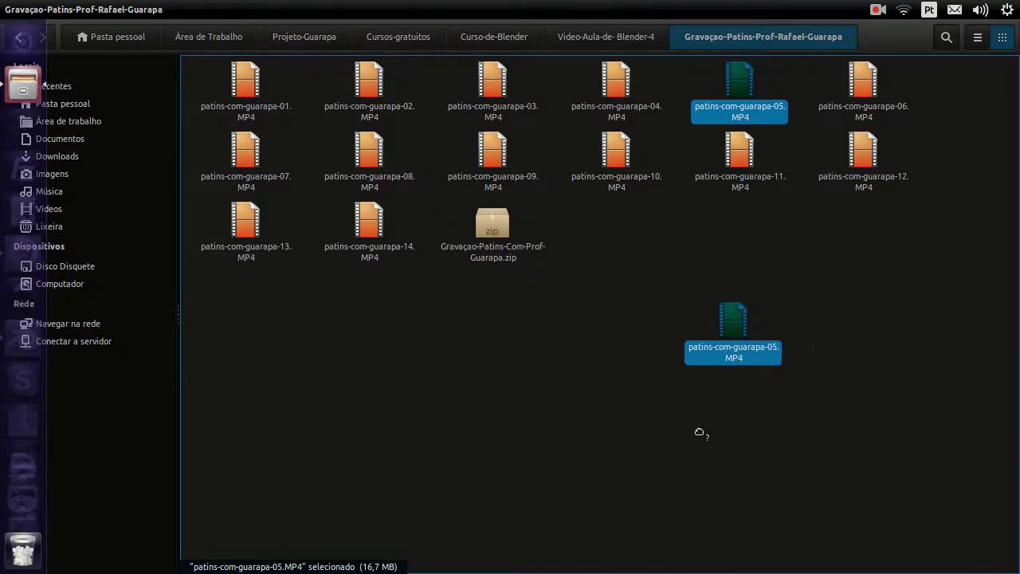
pyautogui.hotkey('alt', 'Tab')
pyautogui.moveTo(687, 456); pyautogui.dragTo(659, 338)
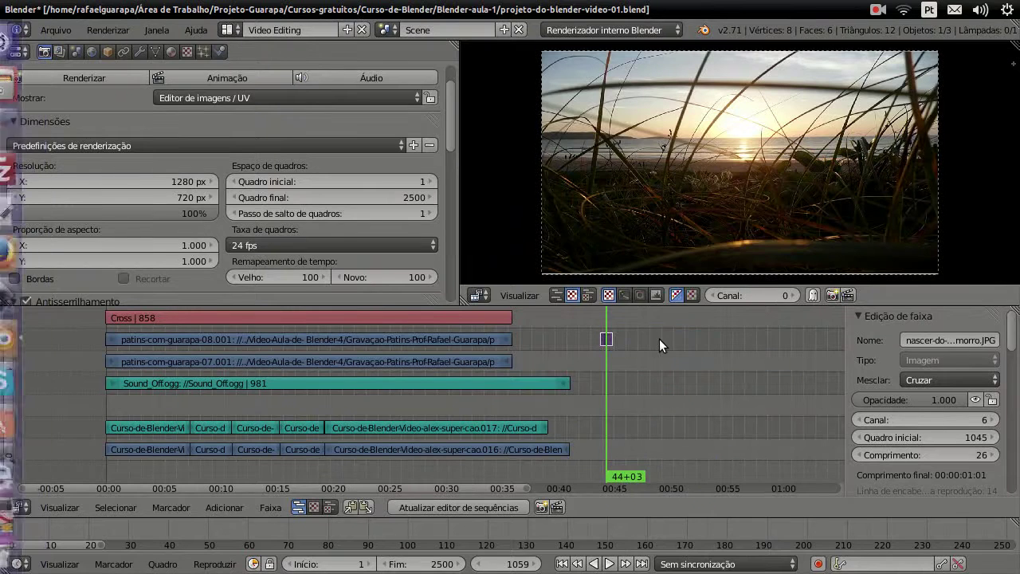
# Delete clip 05's sound strip from the sequencer.
pyautogui.click(662, 416)
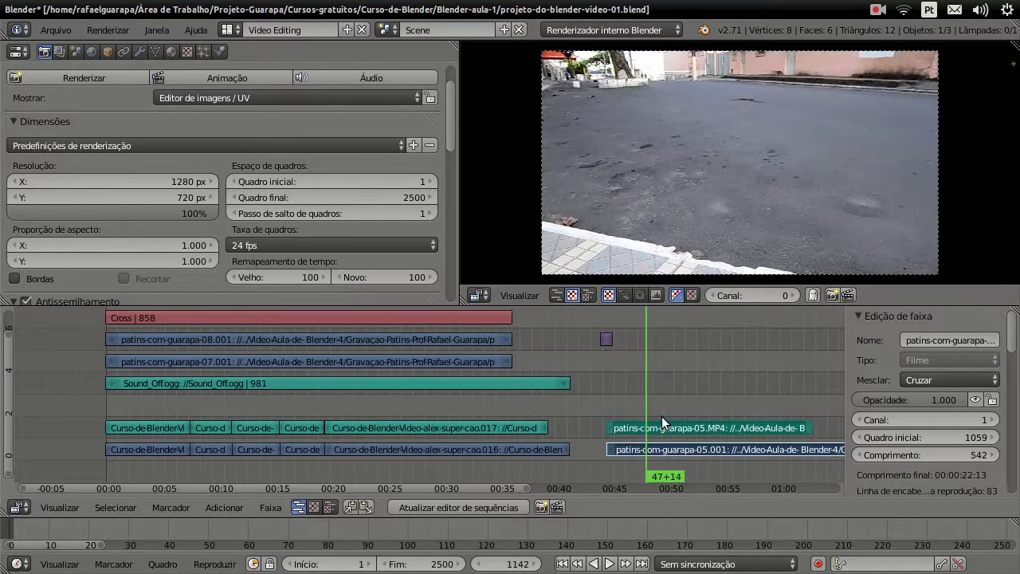
pyautogui.rightClick(675, 423)
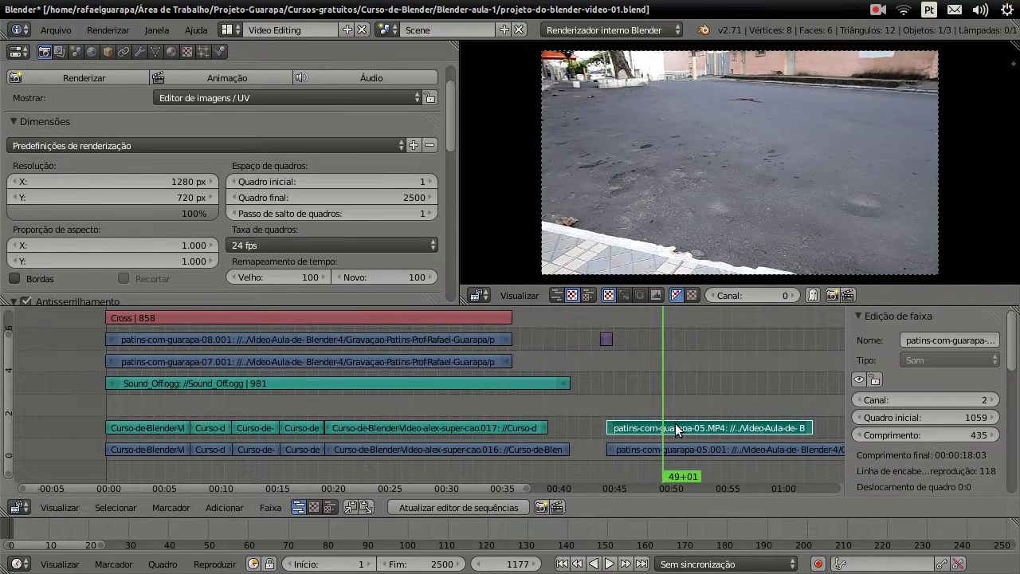
pyautogui.press('x')
pyautogui.click(675, 424)
# Move clip 05's movie strip up to channel 5, after the end of clip 07.
pyautogui.rightClick(675, 452)
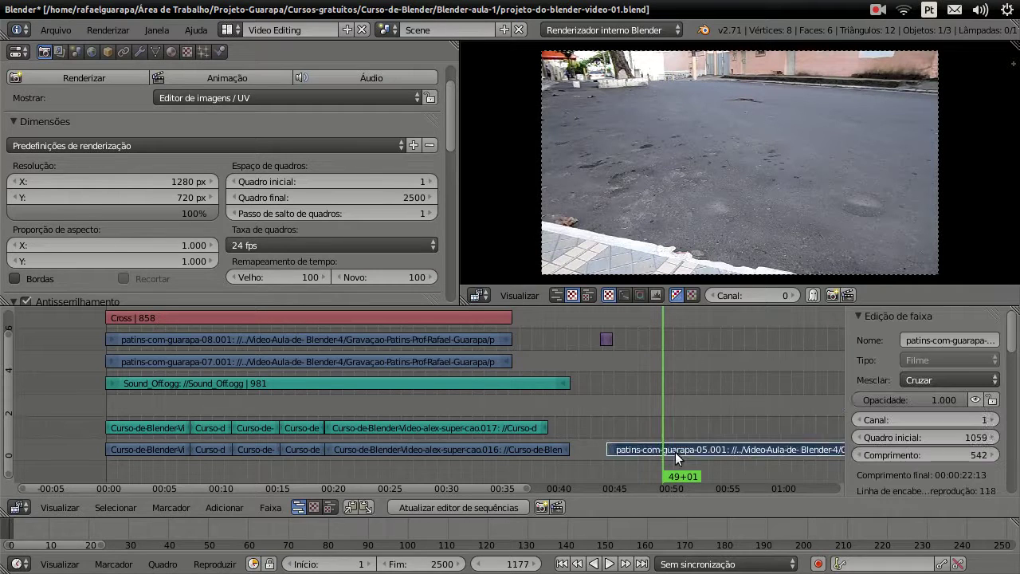
pyautogui.press('g')
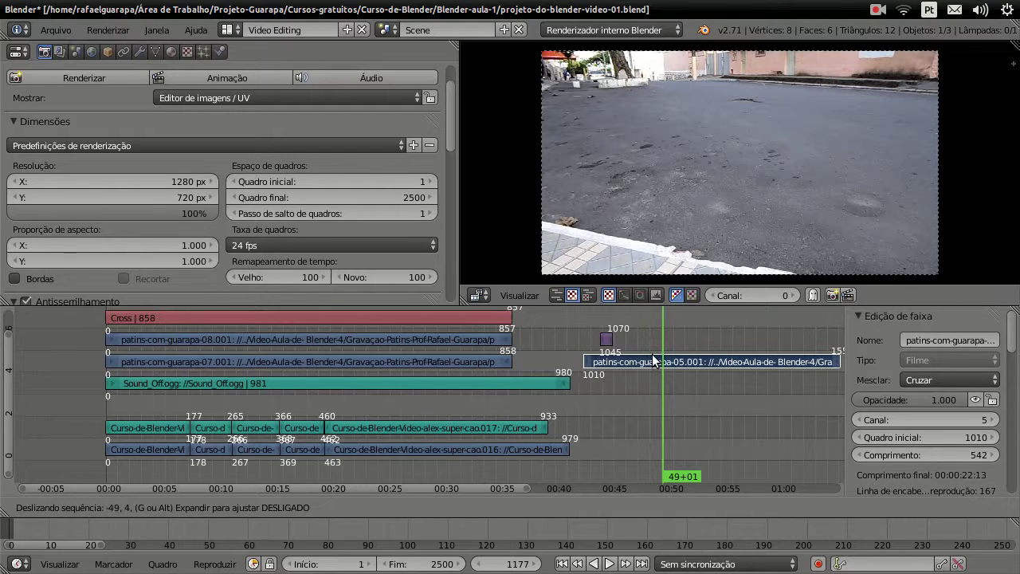
pyautogui.click(585, 358)
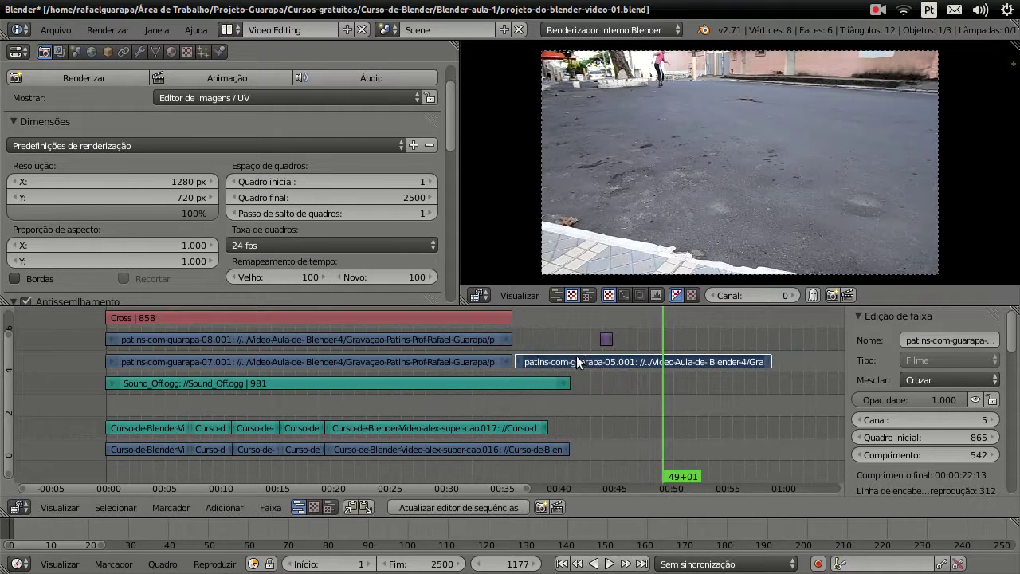
pyautogui.click(520, 345)
pyautogui.scroll(5, 525, 345)
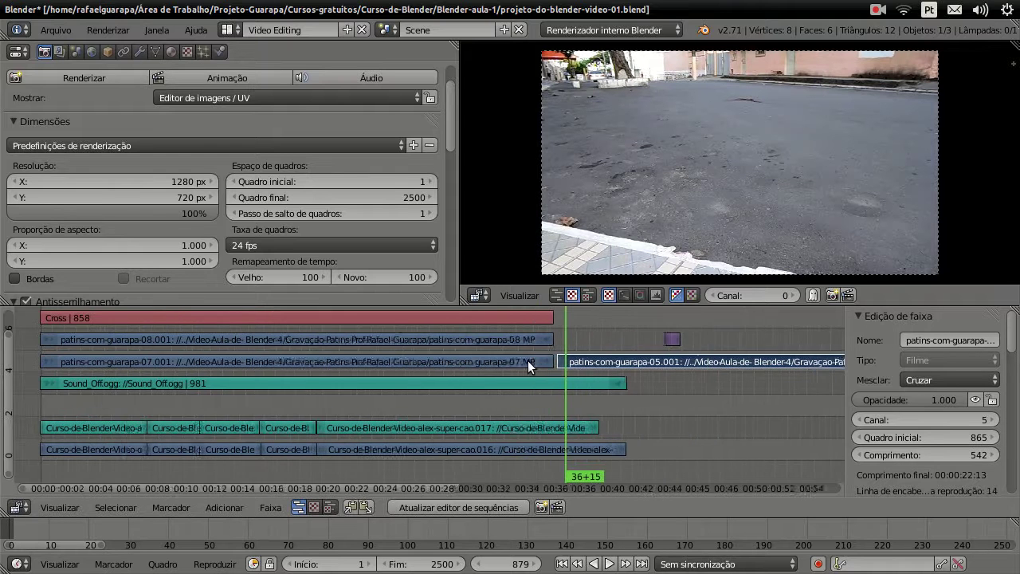
pyautogui.scroll(2, 550, 358)
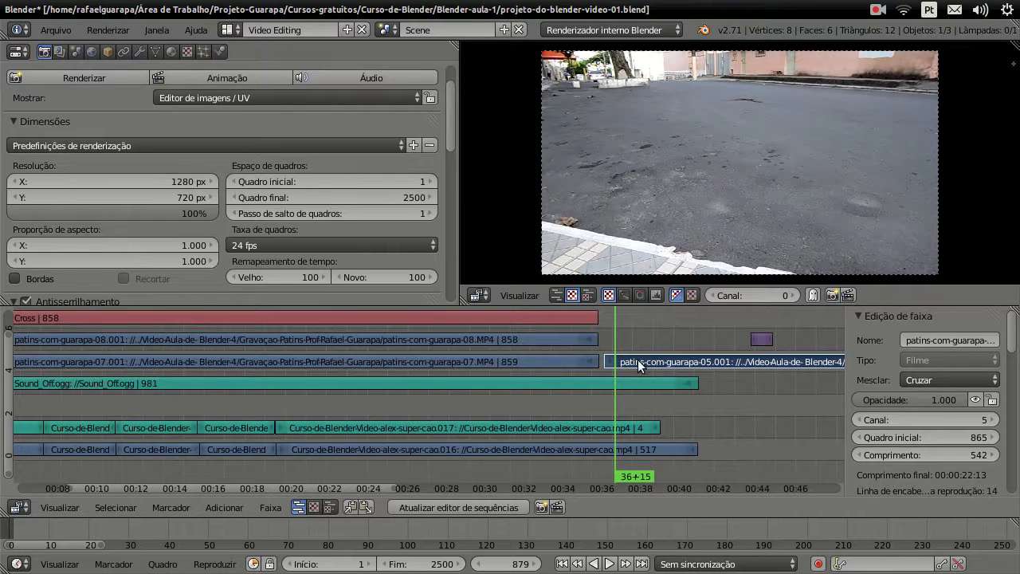
pyautogui.press('g')
pyautogui.moveTo(632, 362)
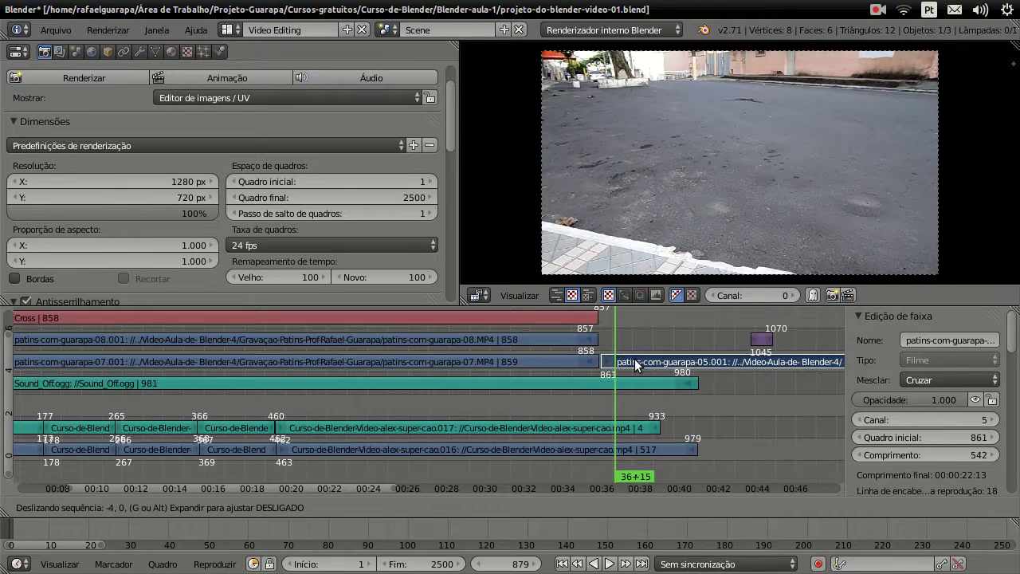
# Drop clip 05's strip at frame 861 and check that clip 07 ends at frame 858.
pyautogui.click(635, 364)
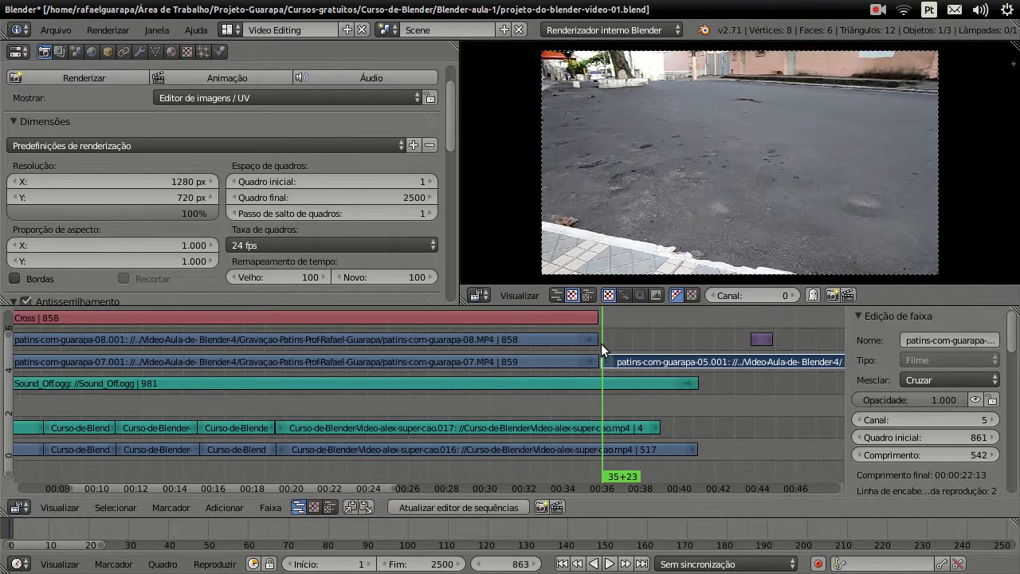
pyautogui.click(599, 340)
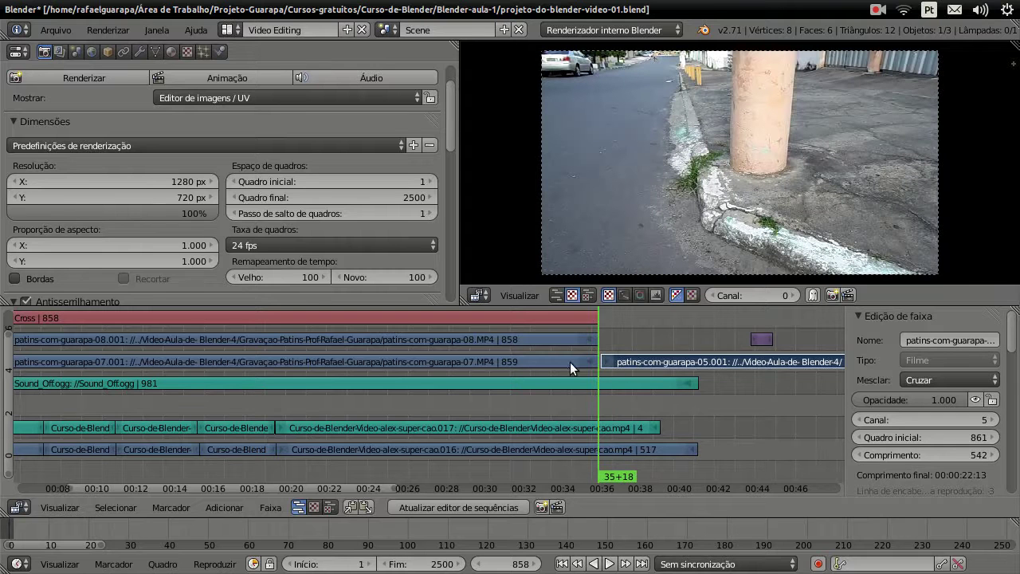
pyautogui.rightClick(571, 362)
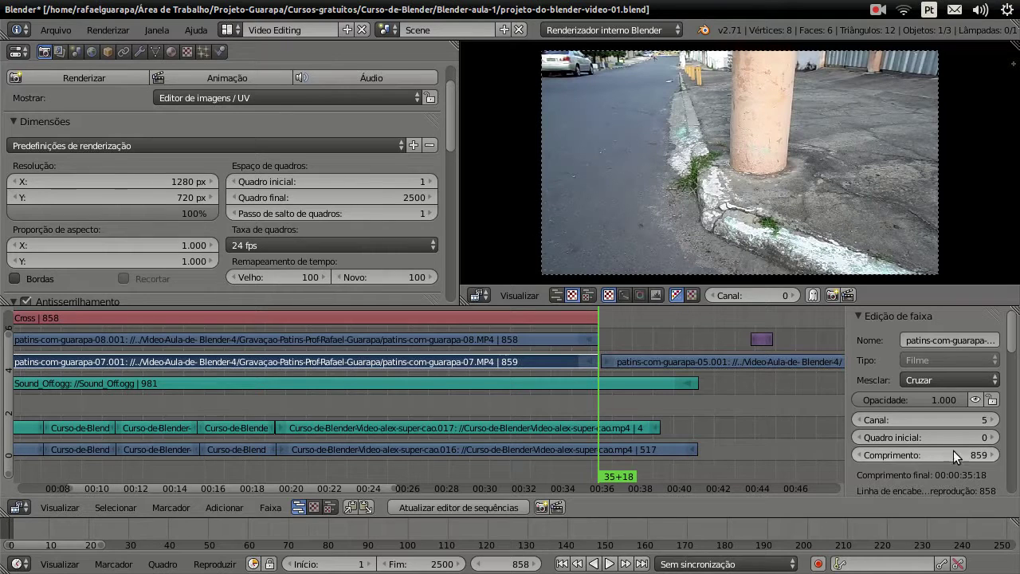
# Set clip 05's Start Frame to 859 and confirm it butts against clip 07.
pyautogui.rightClick(714, 360)
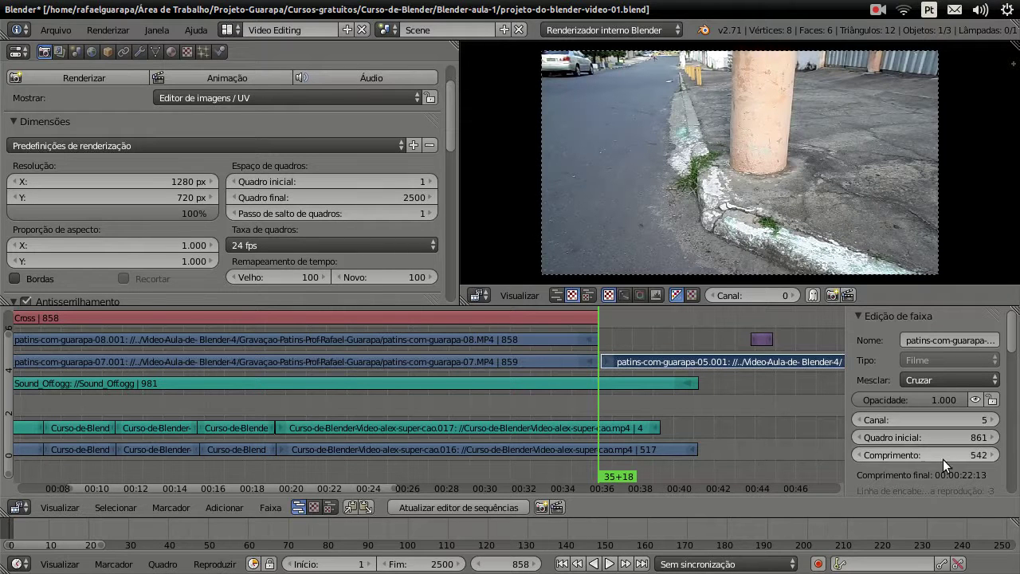
pyautogui.click(974, 436)
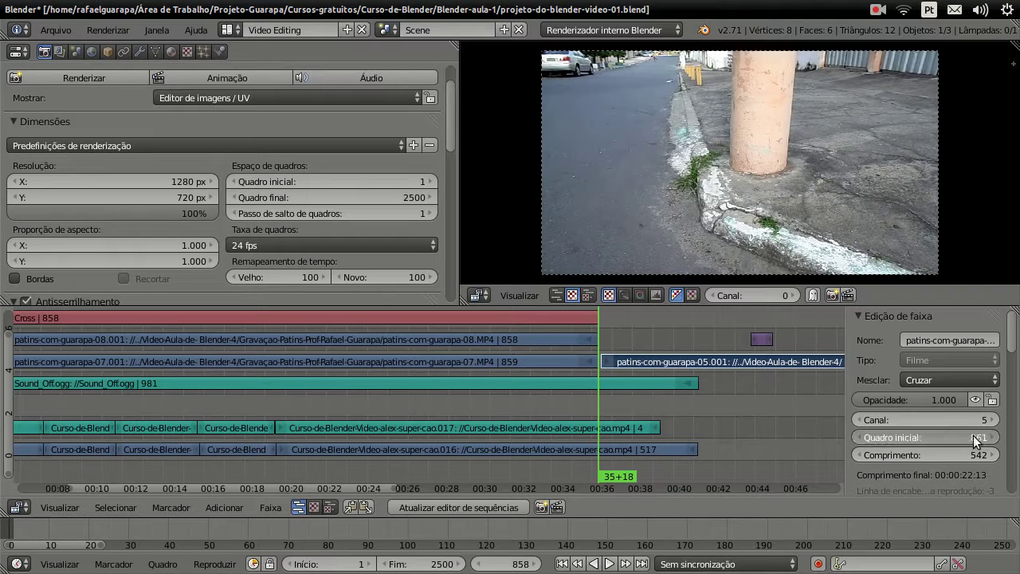
pyautogui.write('859')
pyautogui.press('Return')
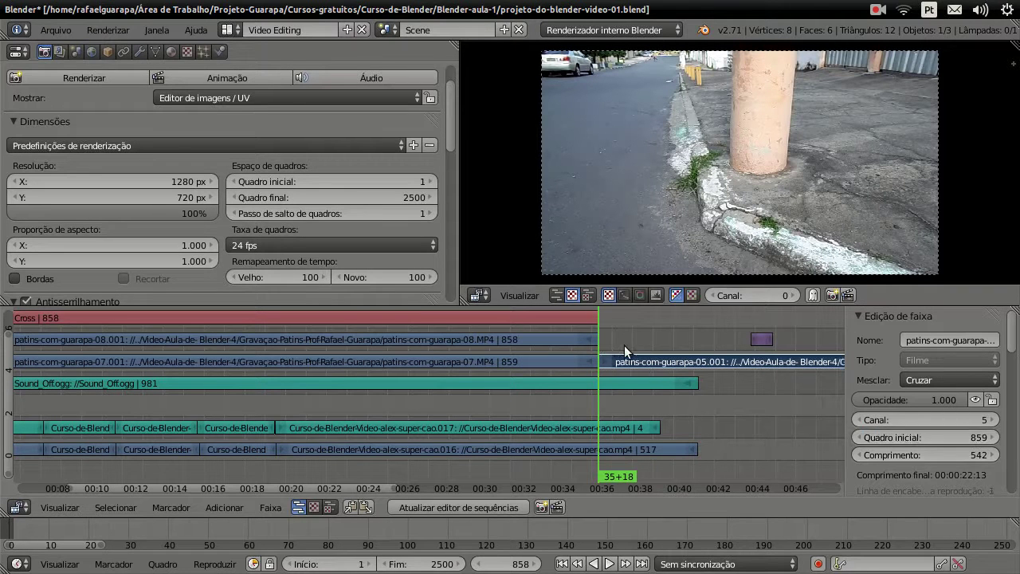
pyautogui.click(609, 340)
pyautogui.click(611, 340)
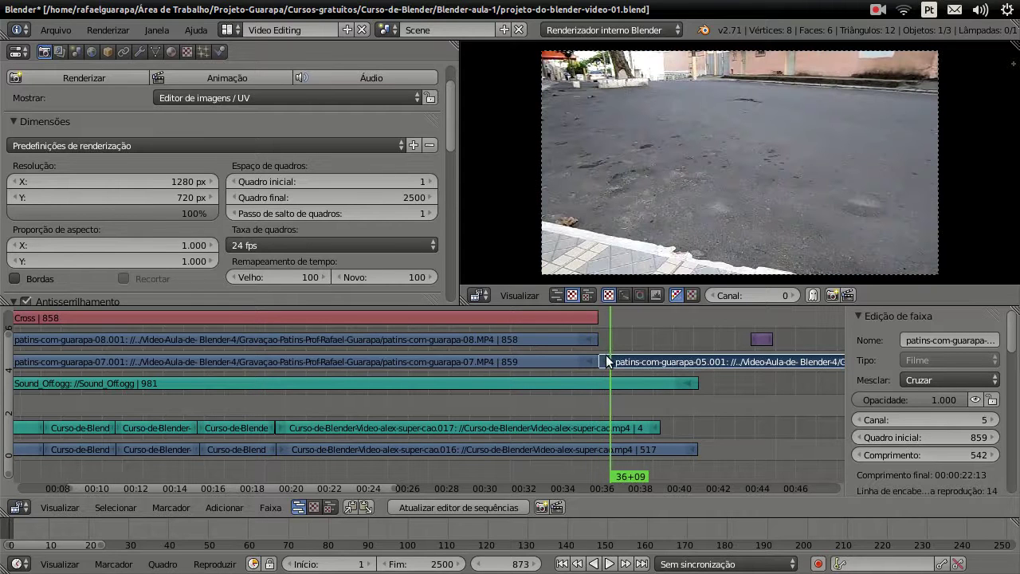
pyautogui.click(576, 364)
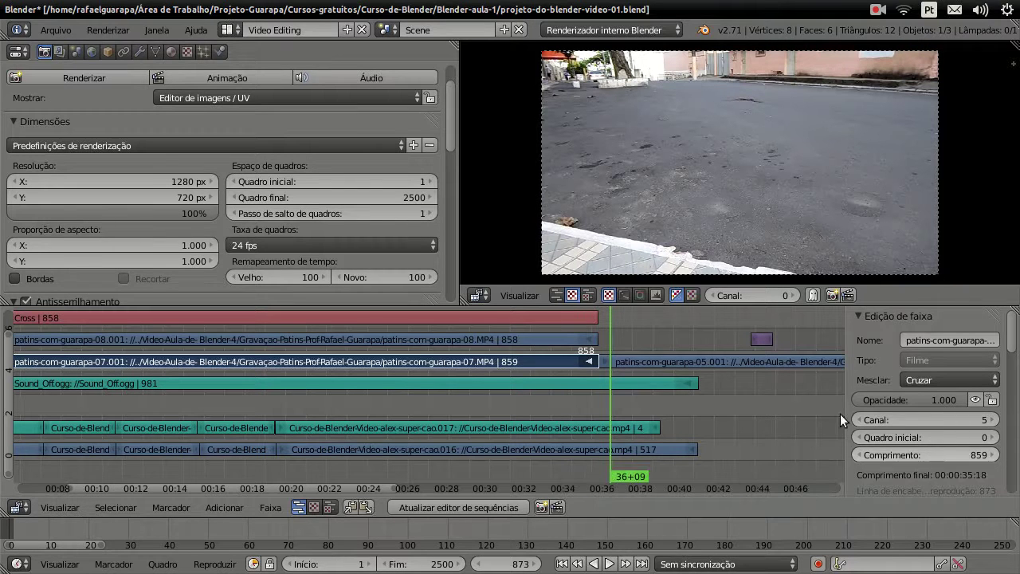
pyautogui.rightClick(684, 365)
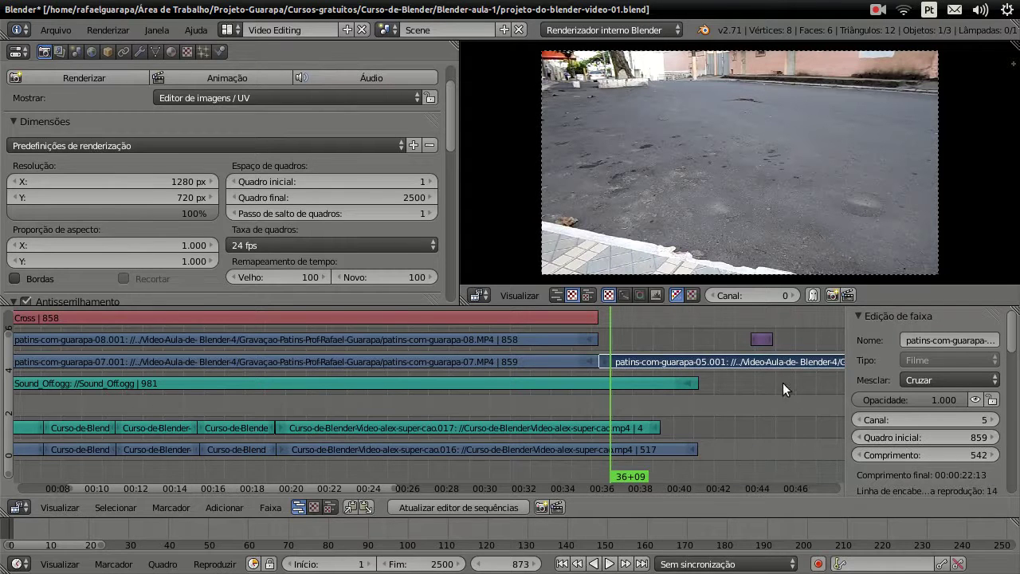
pyautogui.rightClick(763, 339)
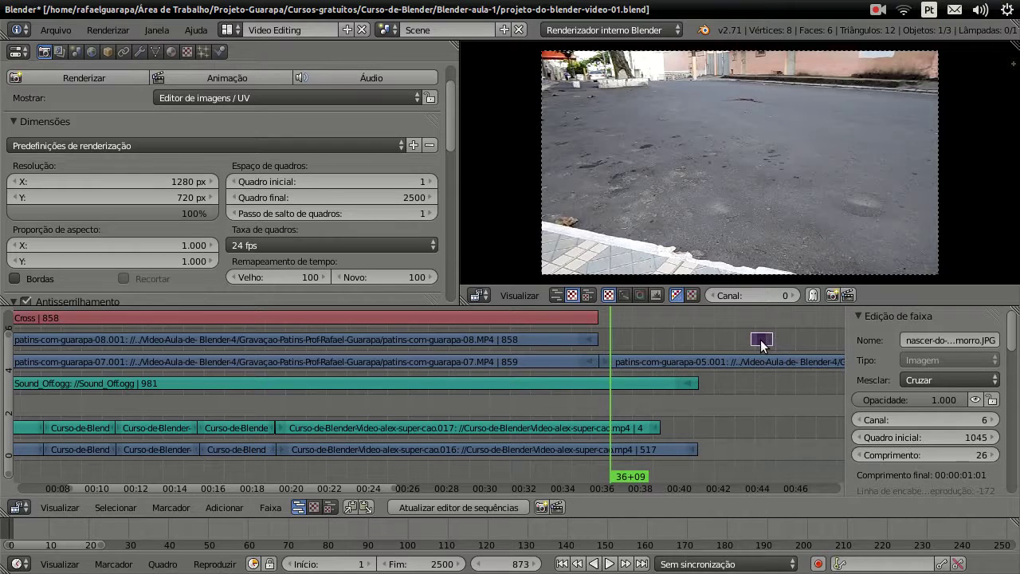
pyautogui.click(761, 318)
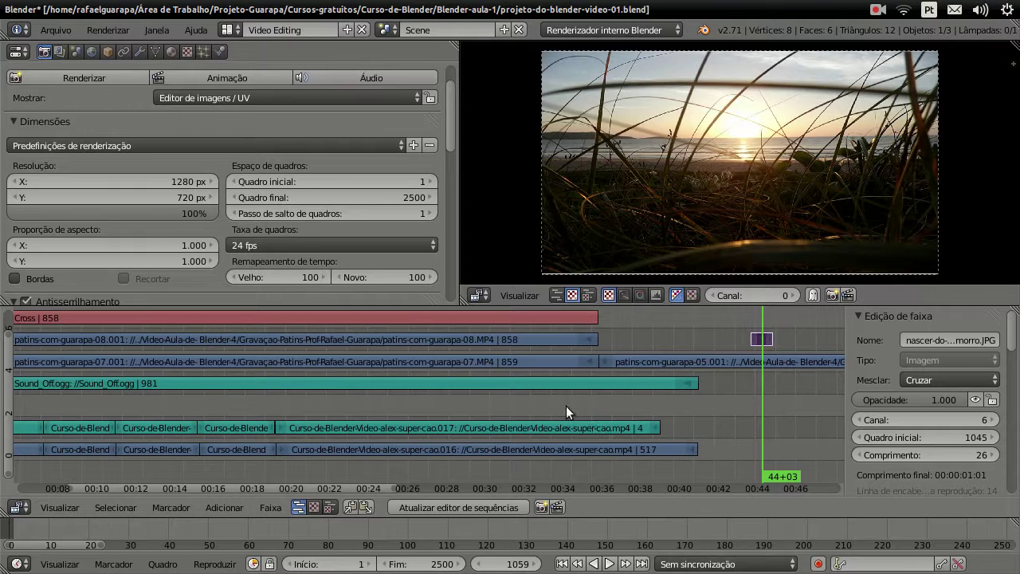
pyautogui.moveTo(610, 330)
pyautogui.mouseDown()
pyautogui.moveTo(517, 318)
pyautogui.moveTo(308, 337)
pyautogui.mouseUp()
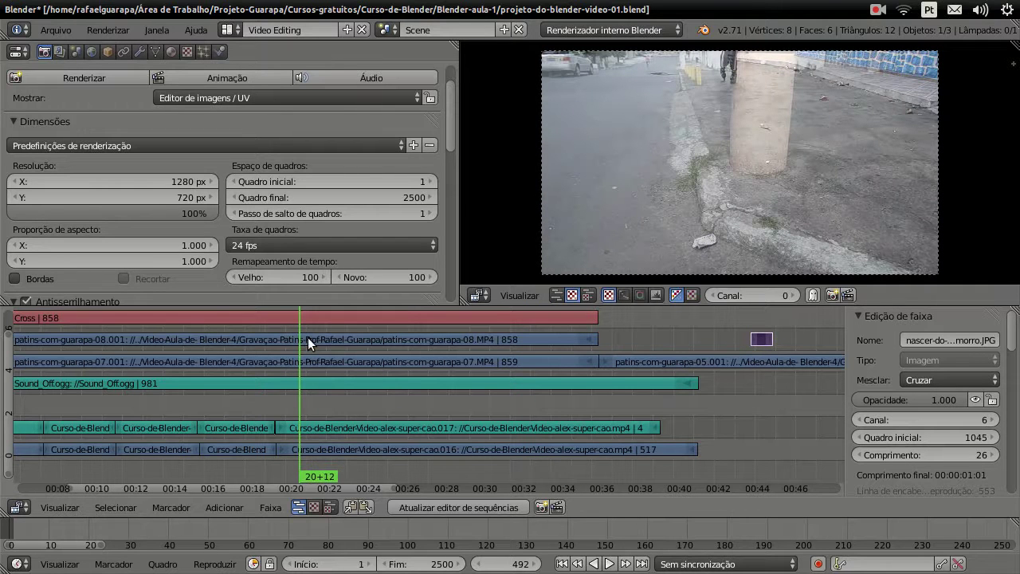
pyautogui.moveTo(304, 404)
pyautogui.mouseDown()
pyautogui.moveTo(460, 428)
pyautogui.moveTo(236, 404)
pyautogui.moveTo(349, 415)
pyautogui.moveTo(667, 377)
pyautogui.moveTo(781, 378)
pyautogui.moveTo(758, 372)
pyautogui.mouseUp()
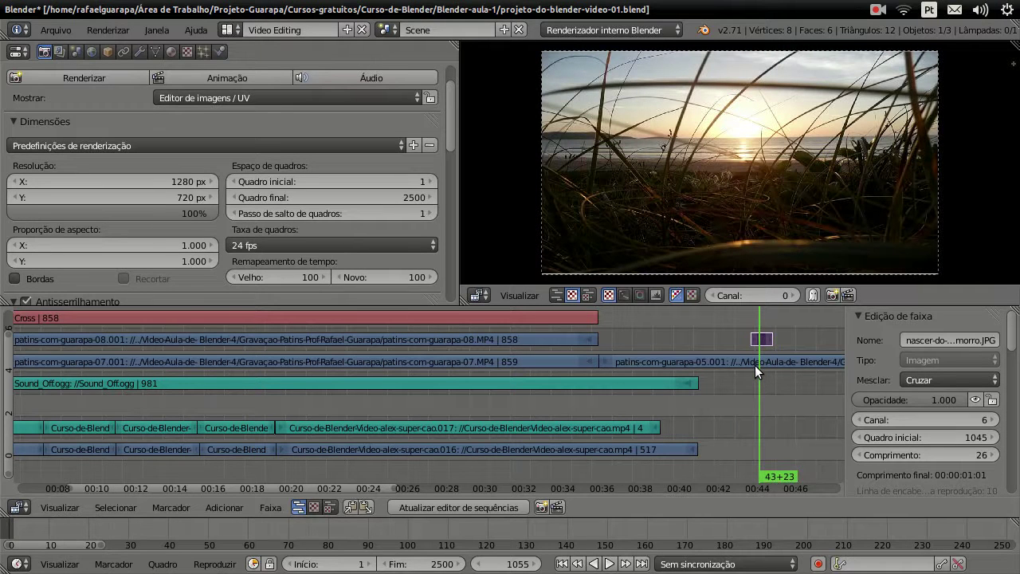
# Drag the sunset photo strip's start back to frame 861, overlapping clip 05.
pyautogui.scroll(2, 786, 358)
pyautogui.scroll(1, 796, 351)
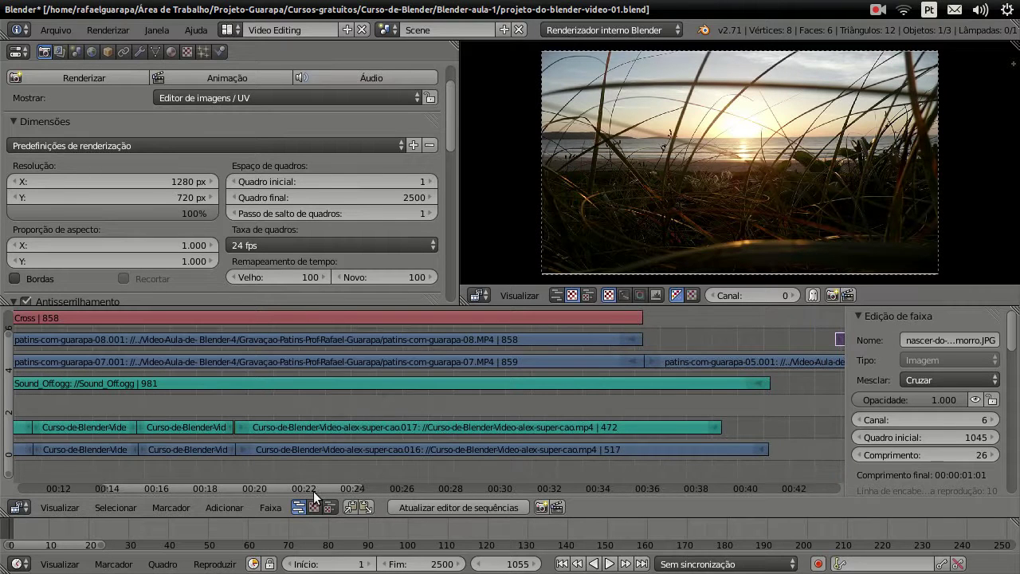
pyautogui.moveTo(313, 491); pyautogui.dragTo(469, 510)
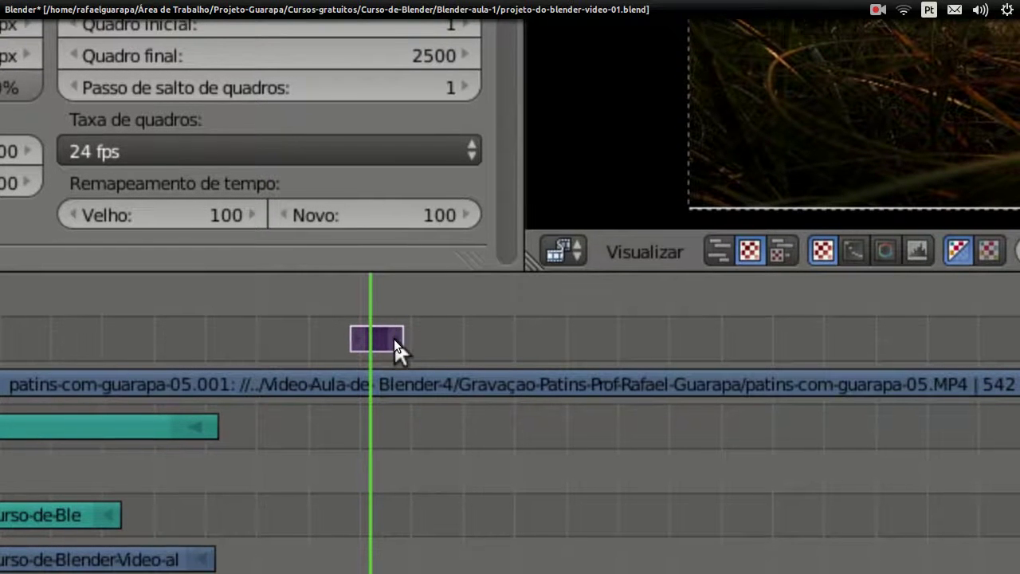
pyautogui.moveTo(393, 339)
pyautogui.mouseDown()
pyautogui.moveTo(657, 329)
pyautogui.moveTo(733, 341)
pyautogui.mouseUp()
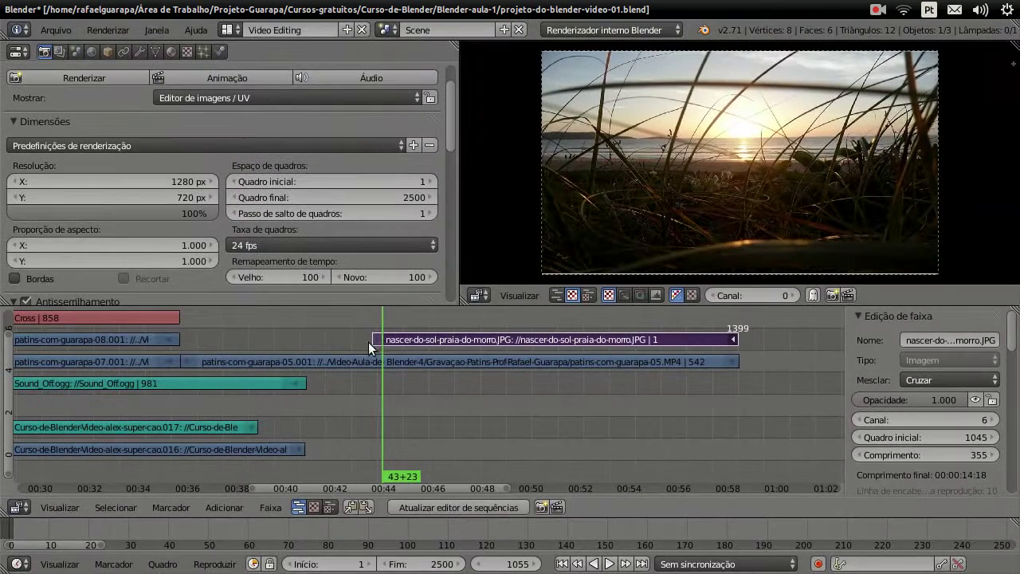
pyautogui.moveTo(377, 338); pyautogui.dragTo(187, 345)
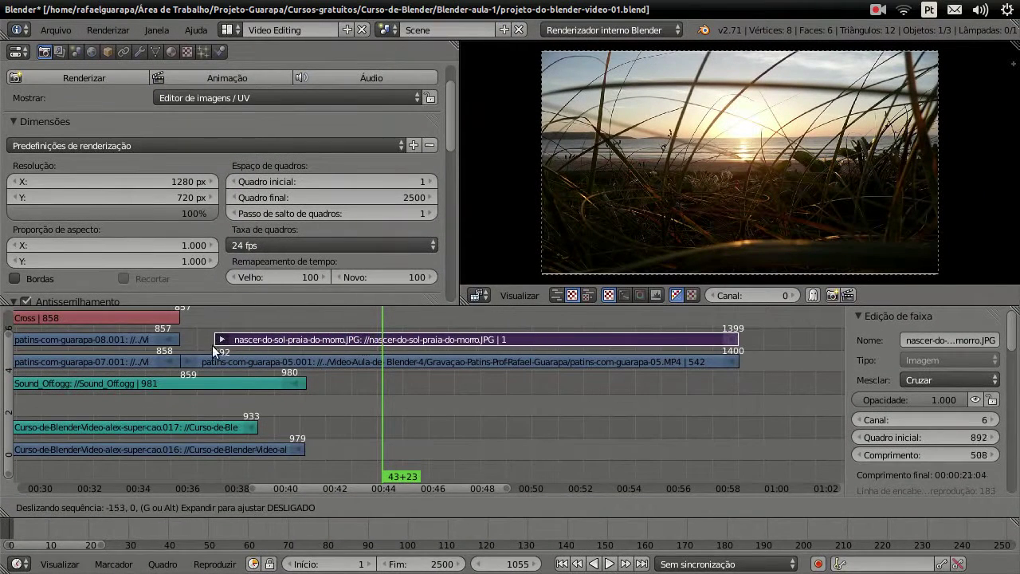
pyautogui.moveTo(186, 345); pyautogui.dragTo(185, 344)
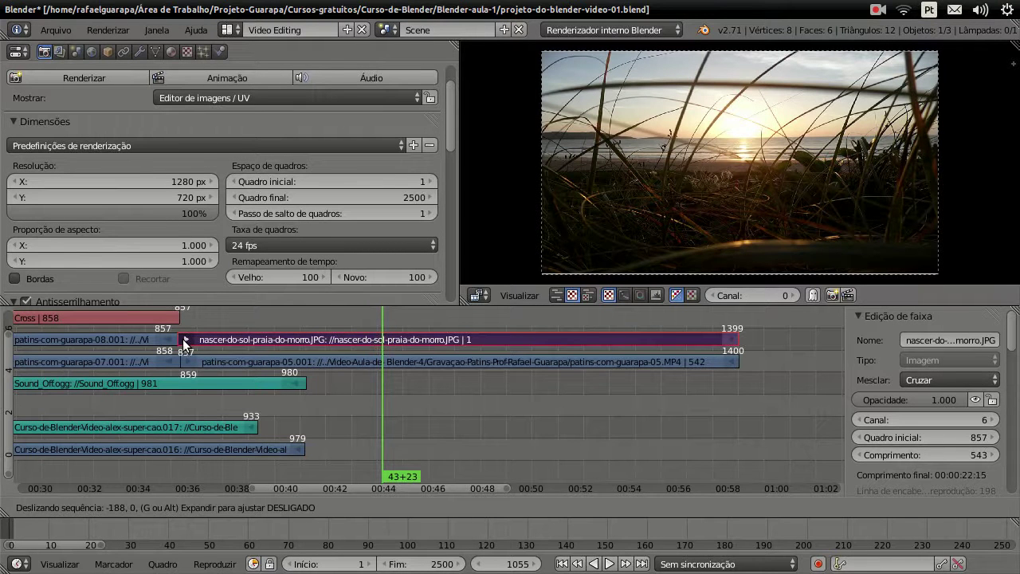
pyautogui.moveTo(185, 343); pyautogui.dragTo(186, 339)
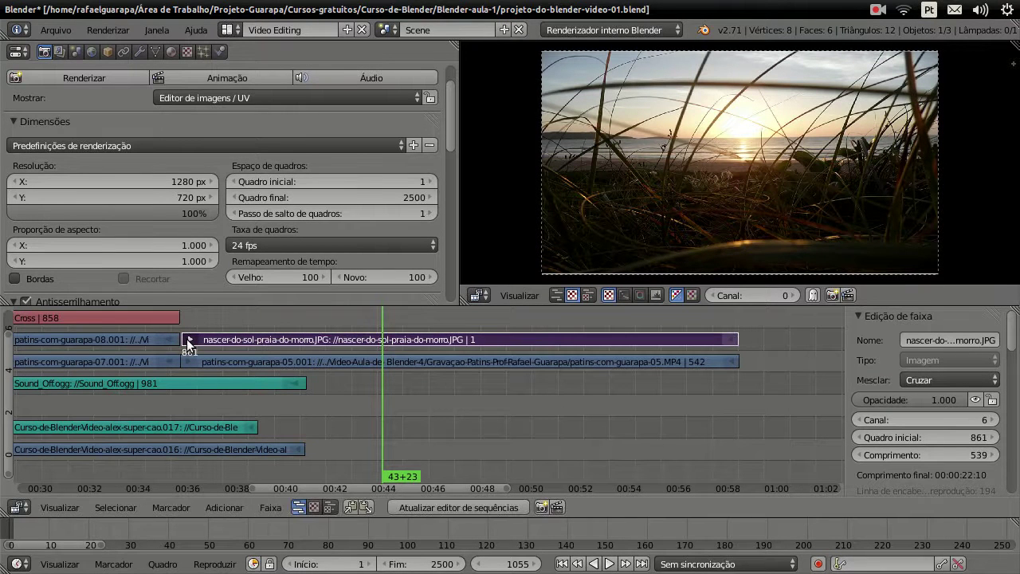
pyautogui.moveTo(240, 483); pyautogui.dragTo(209, 488)
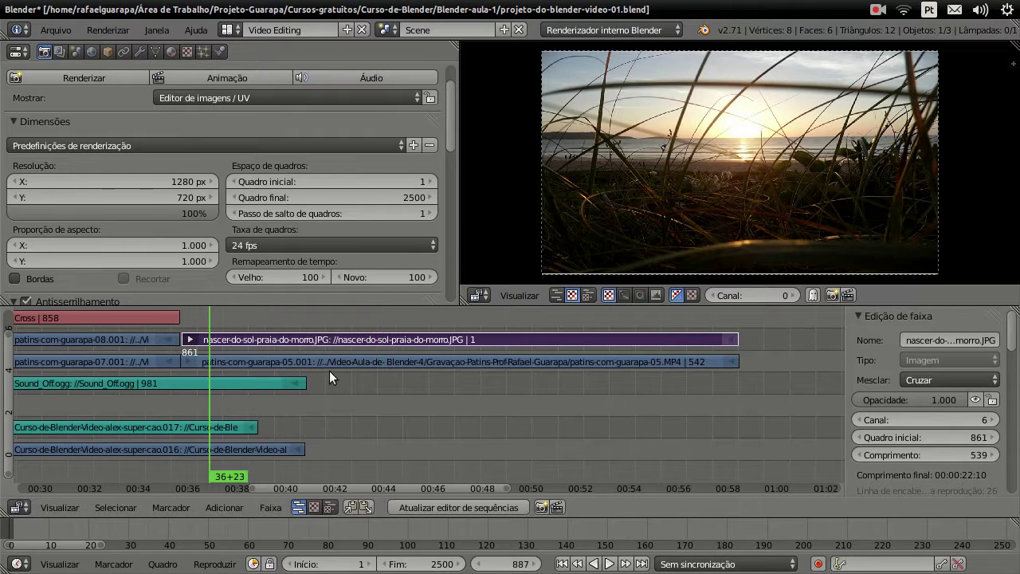
pyautogui.rightClick(361, 342)
# Set the sunset photo strip's Start Frame to 859 and compare it with clip 05.
pyautogui.rightClick(378, 355)
pyautogui.rightClick(397, 334)
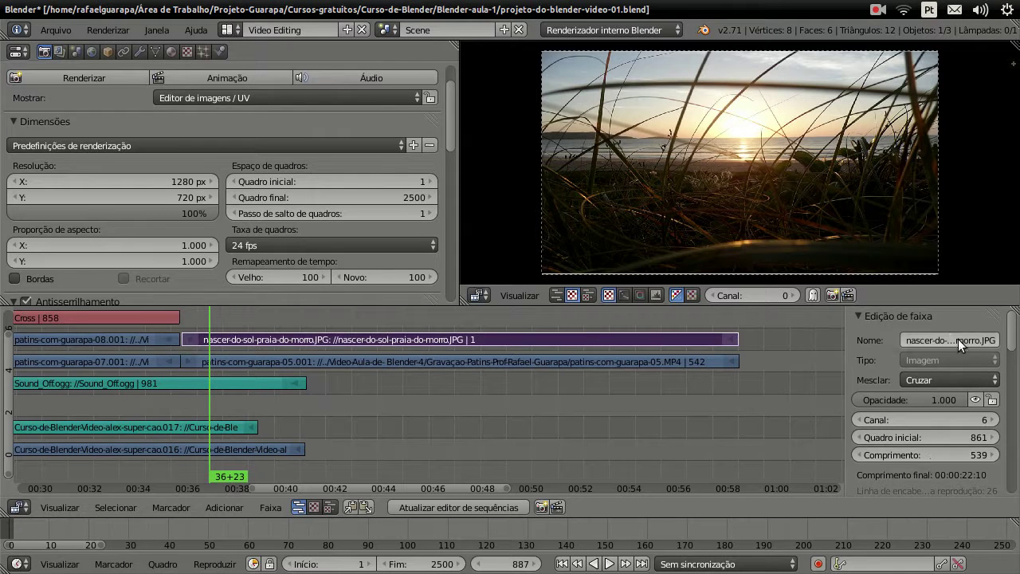
pyautogui.click(959, 438)
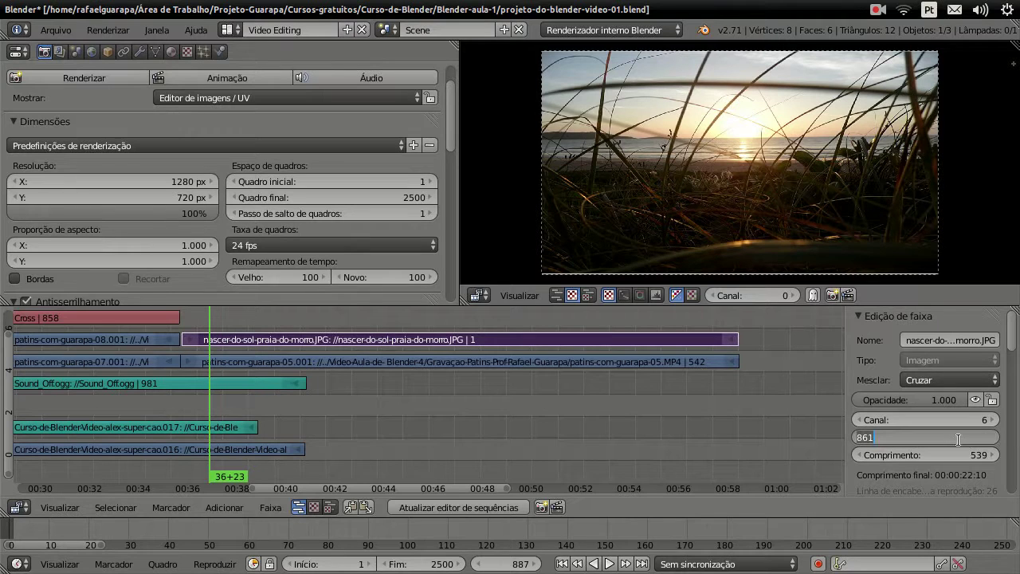
pyautogui.write('859')
pyautogui.press('Return')
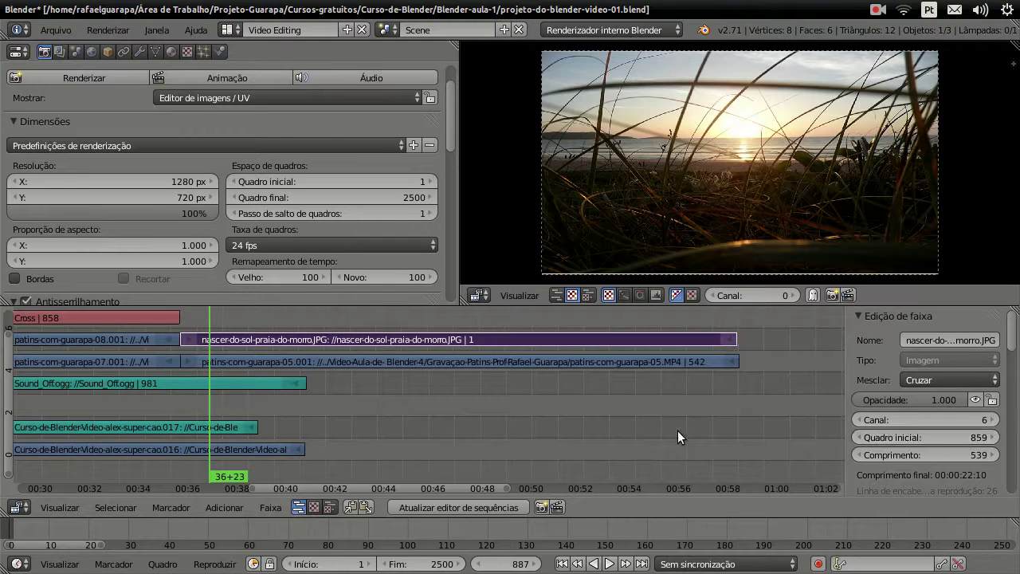
pyautogui.moveTo(216, 326); pyautogui.dragTo(177, 319)
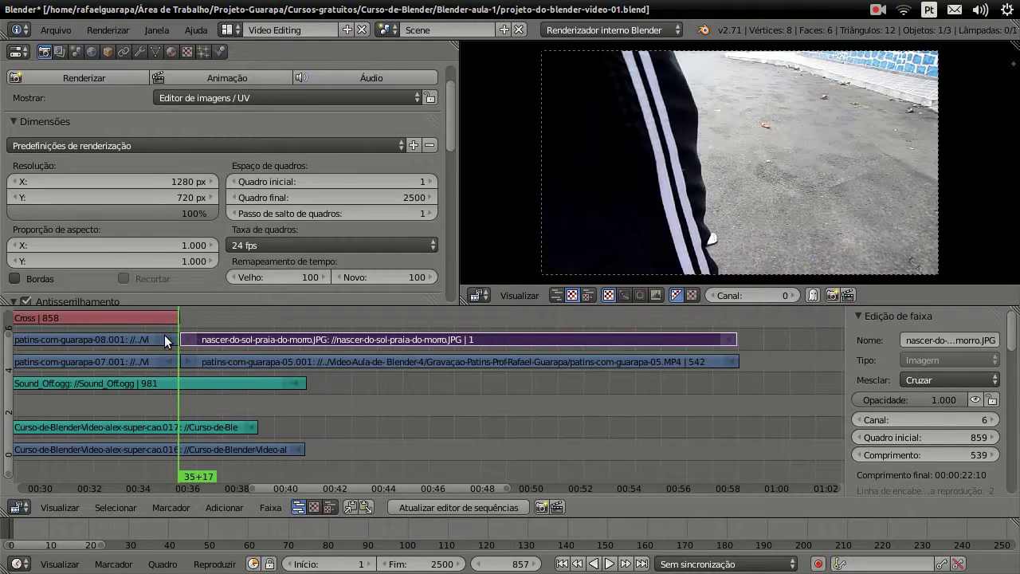
pyautogui.click(162, 334)
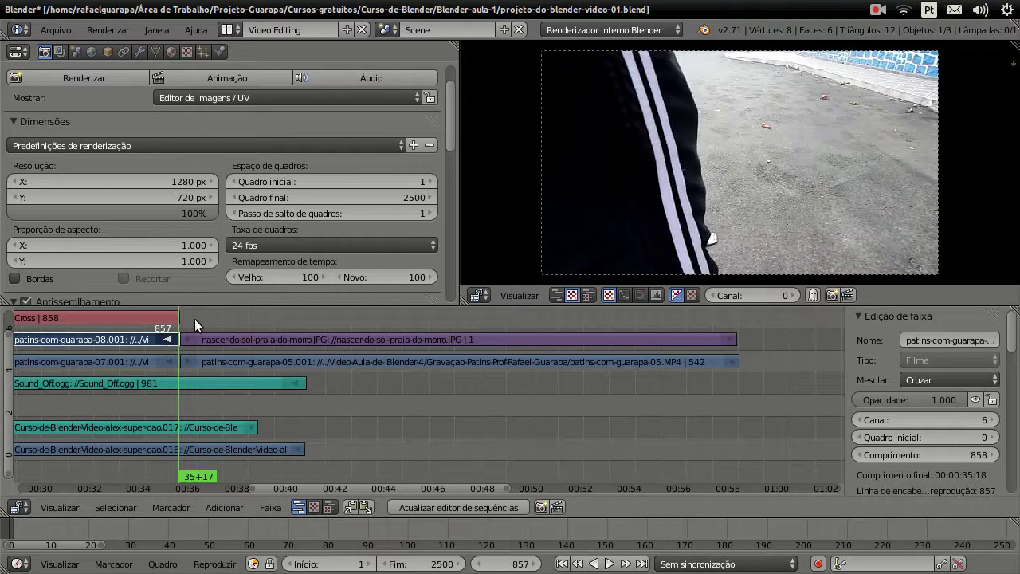
pyautogui.moveTo(195, 318); pyautogui.dragTo(311, 324)
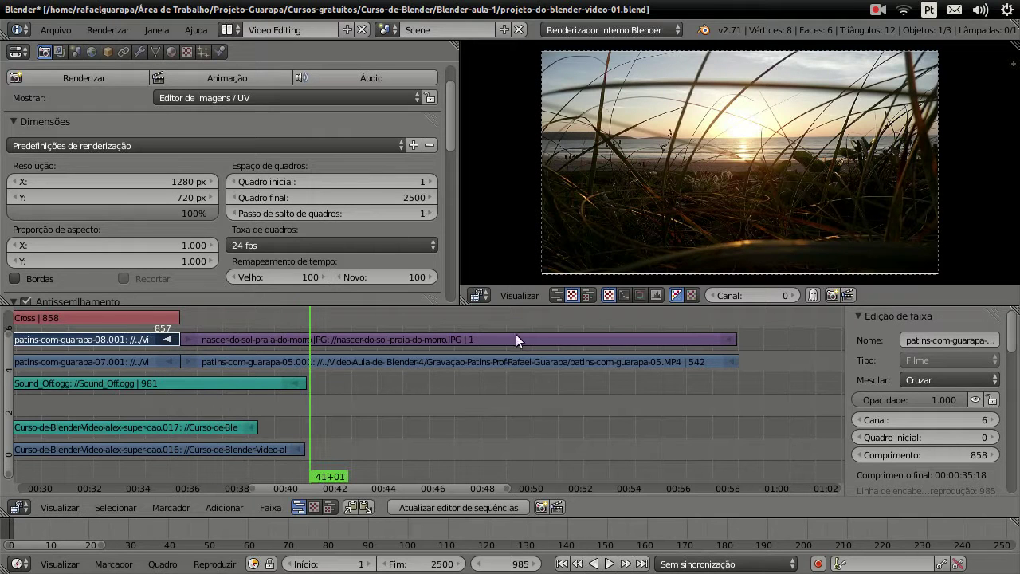
pyautogui.rightClick(704, 365)
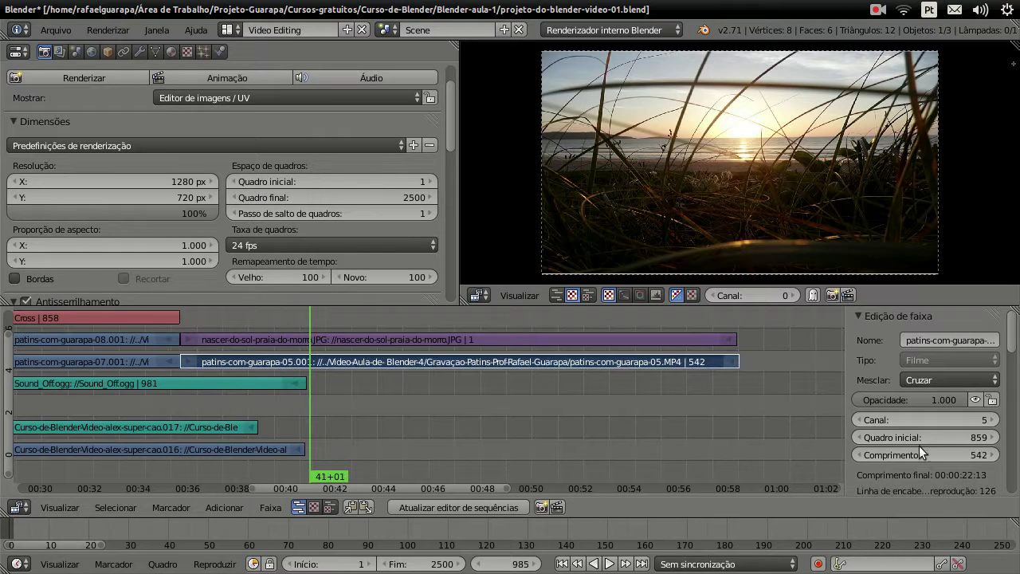
# Set the sunset photo strip's Length to 542 frames to match clip 05.
pyautogui.rightClick(712, 337)
pyautogui.press('g')
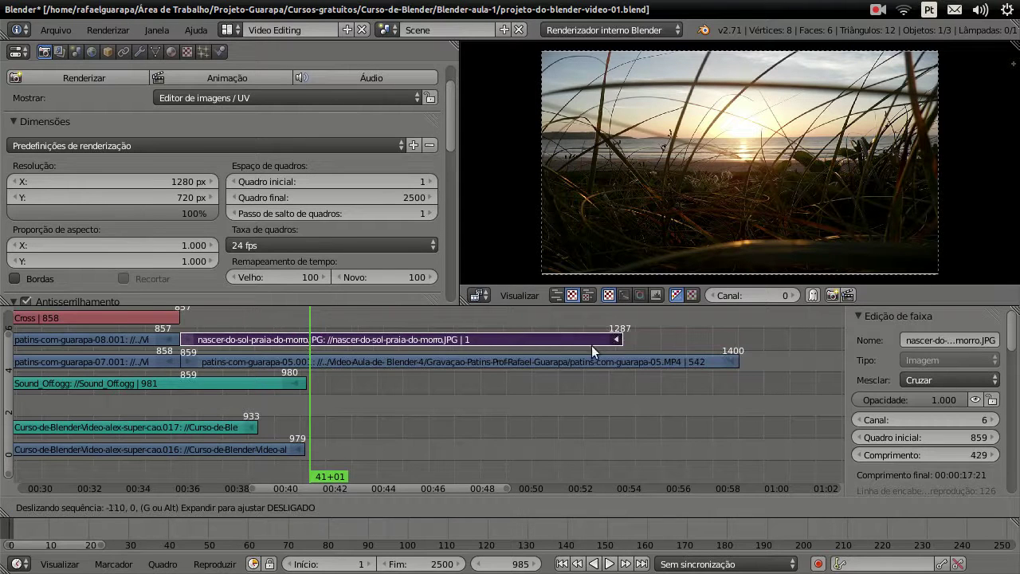
pyautogui.click(352, 319)
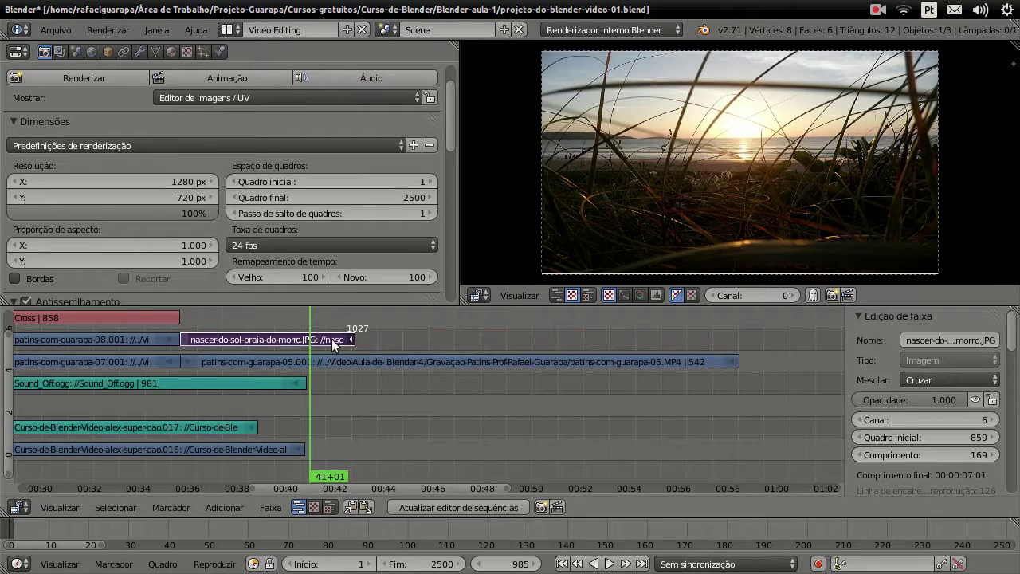
pyautogui.click(984, 454)
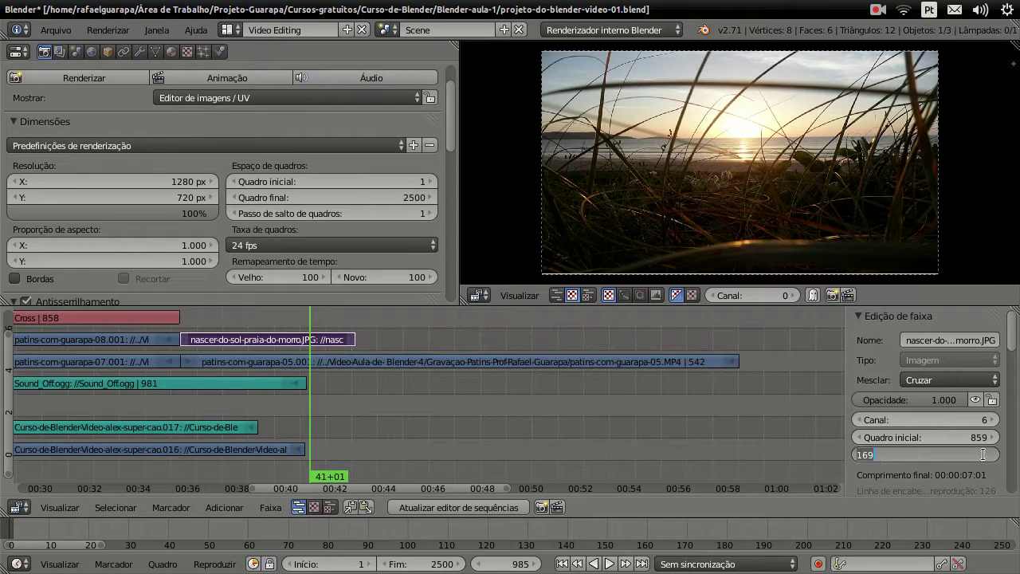
pyautogui.write('542')
pyautogui.press('Return')
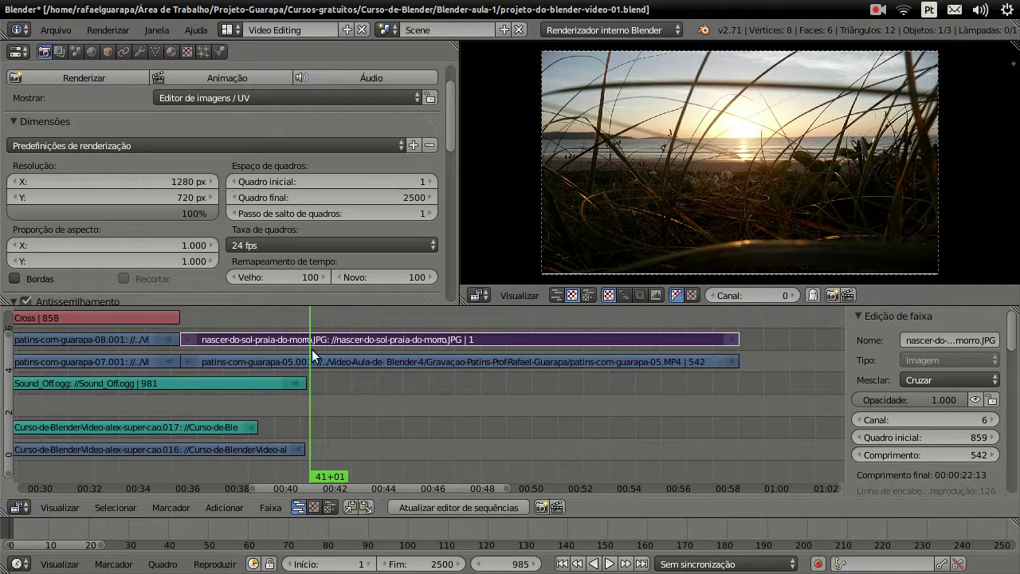
pyautogui.moveTo(254, 330); pyautogui.dragTo(225, 320)
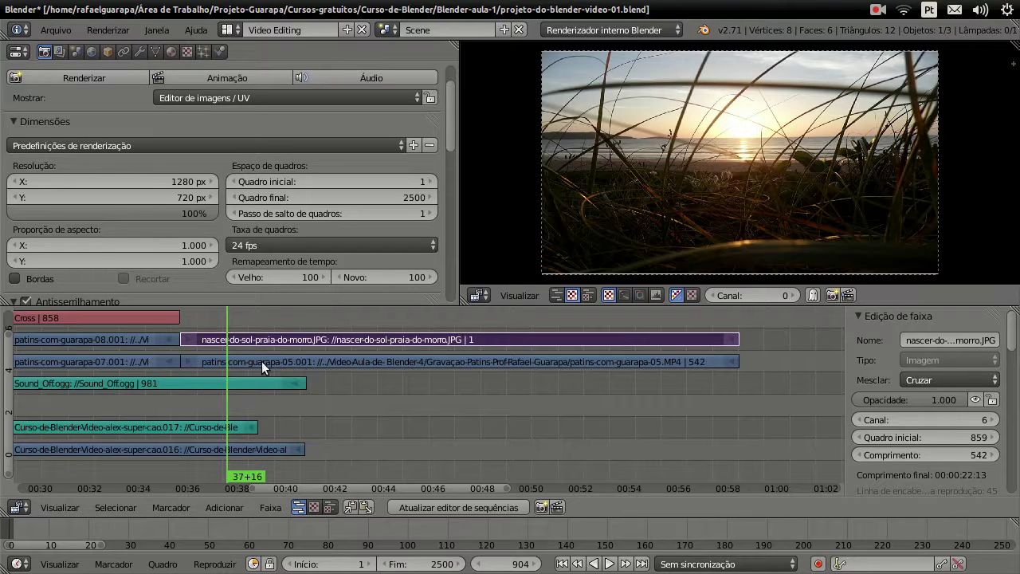
pyautogui.rightClick(263, 358)
# Add a Cross effect strip from clip 05 into the sunset photo, starting at frame 859.
pyautogui.rightClick(279, 338)
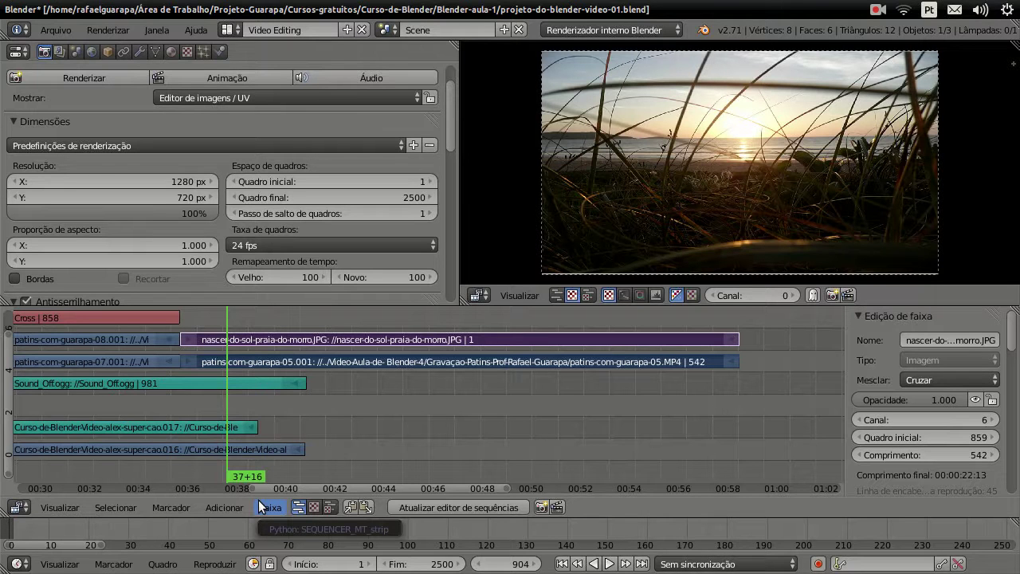
pyautogui.click(222, 507)
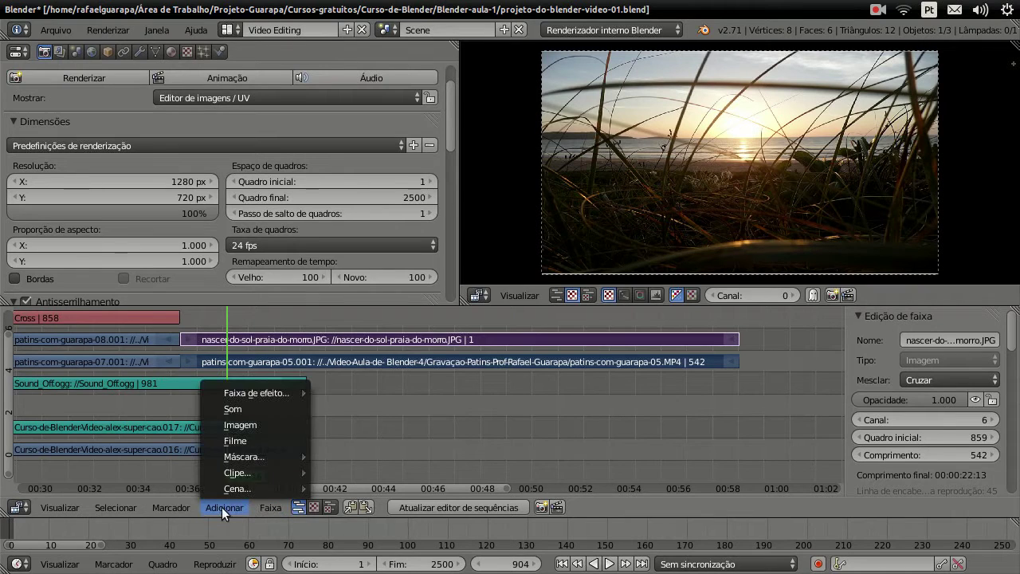
pyautogui.moveTo(266, 390)
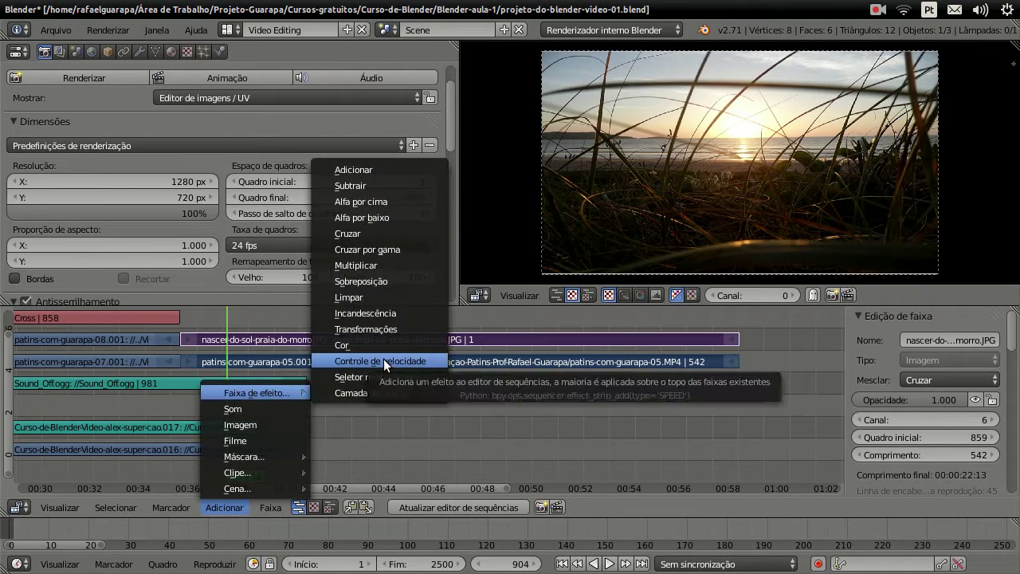
pyautogui.click(396, 236)
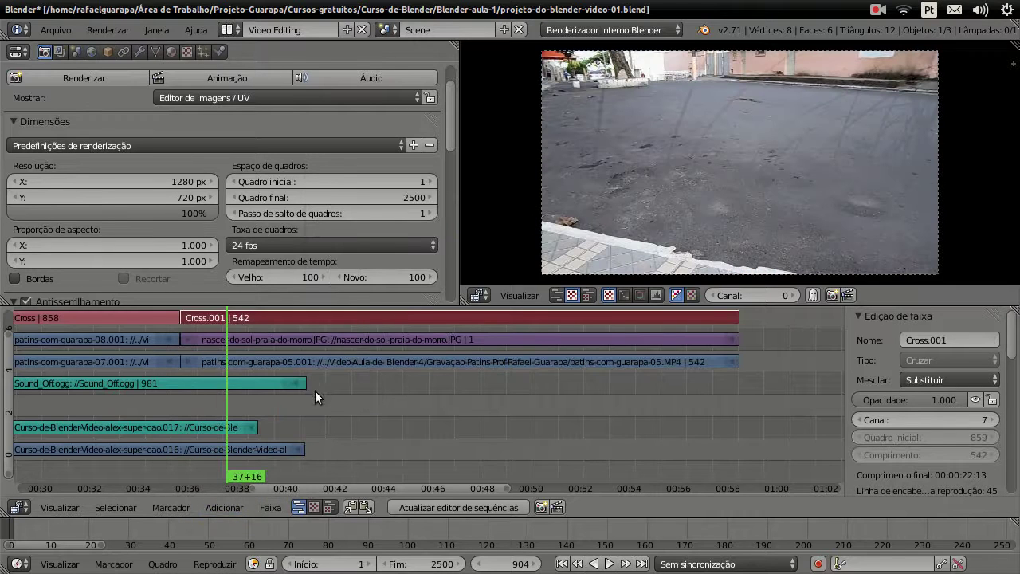
pyautogui.moveTo(223, 400); pyautogui.dragTo(182, 392)
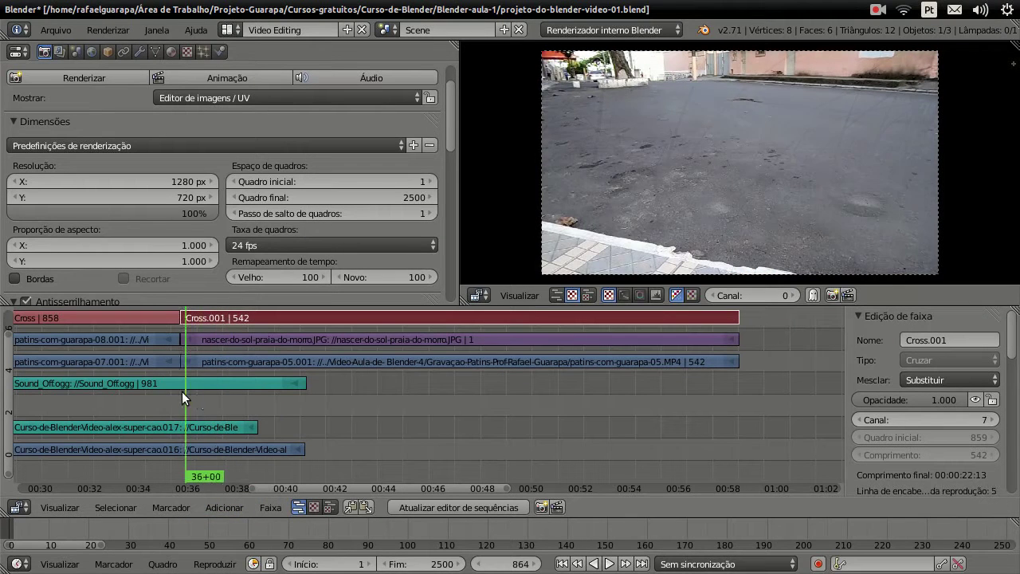
pyautogui.click(610, 564)
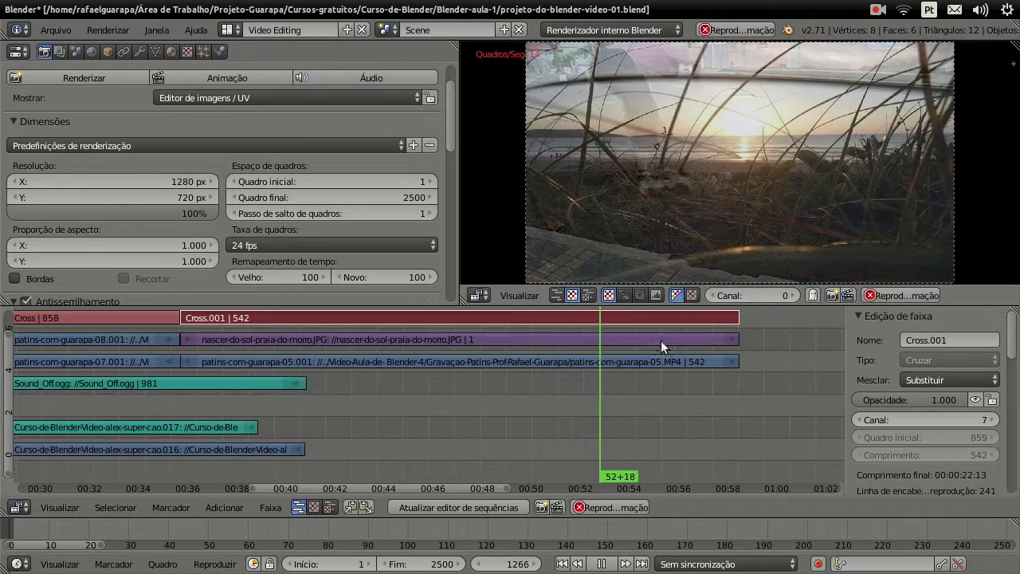
pyautogui.click(602, 565)
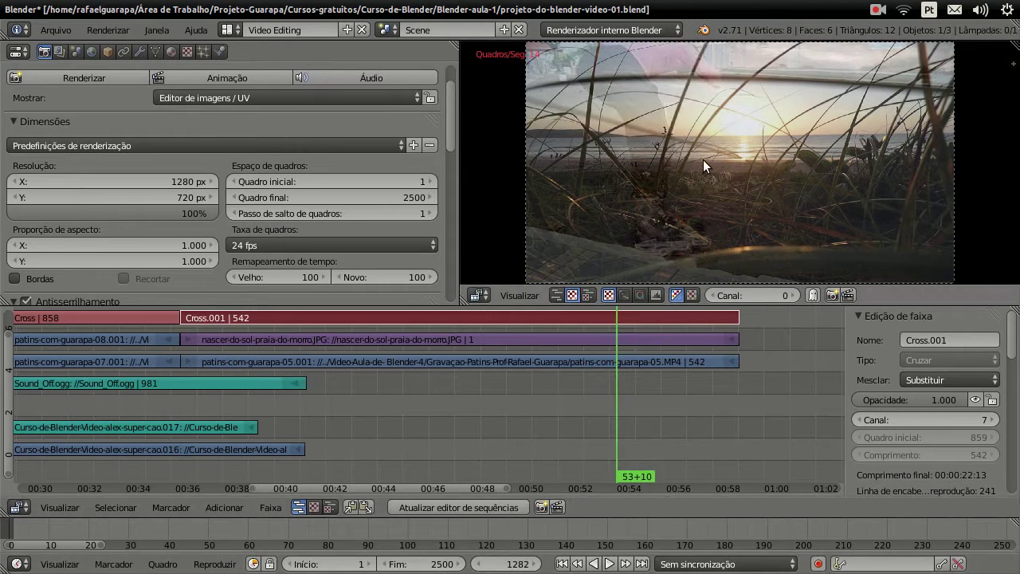
pyautogui.moveTo(617, 388)
pyautogui.mouseDown()
pyautogui.moveTo(643, 393)
pyautogui.moveTo(325, 367)
pyautogui.moveTo(245, 350)
pyautogui.moveTo(650, 365)
pyautogui.moveTo(740, 379)
pyautogui.moveTo(524, 397)
pyautogui.moveTo(476, 388)
pyautogui.mouseUp()
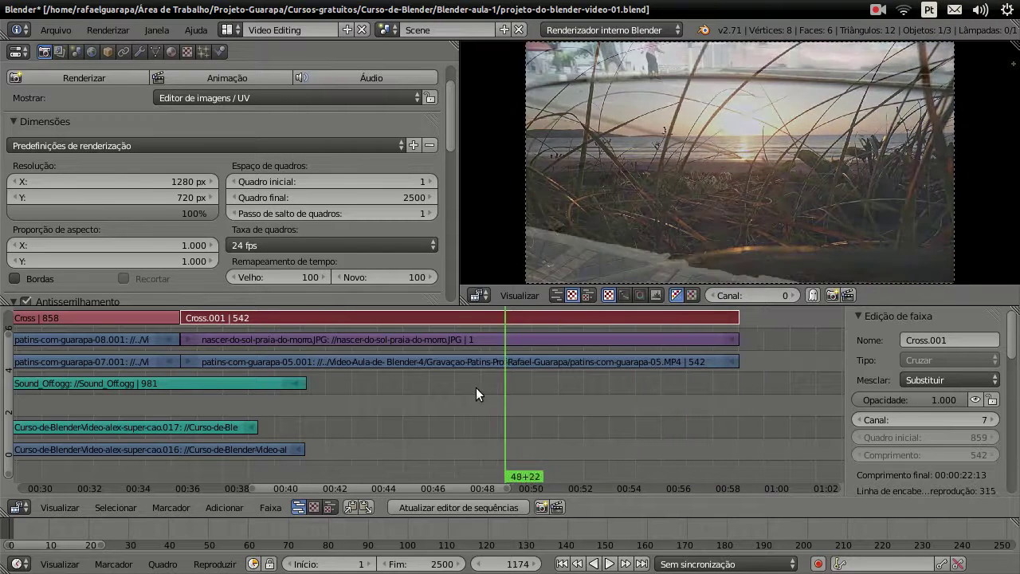